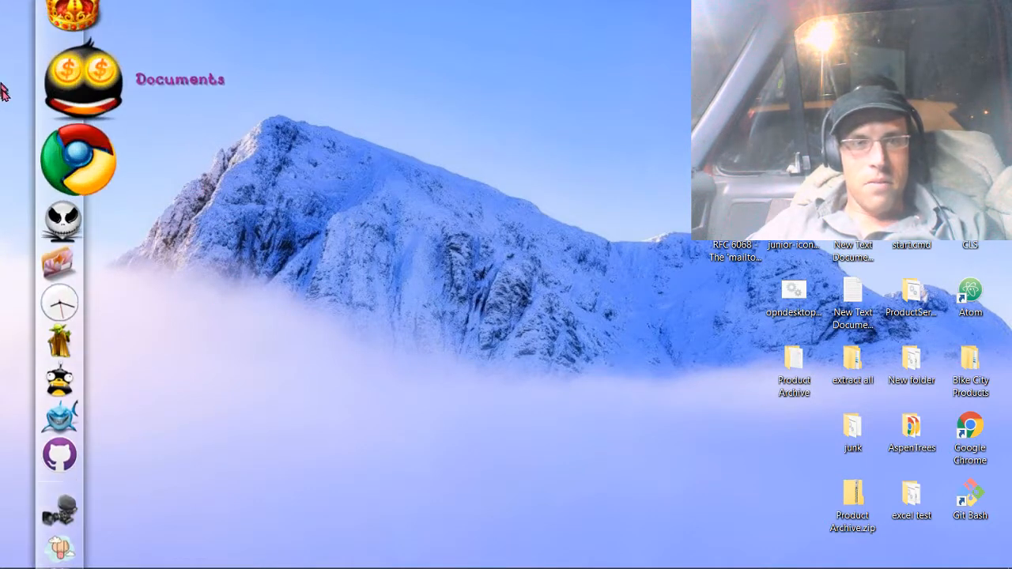
mouse_move(6, 87)
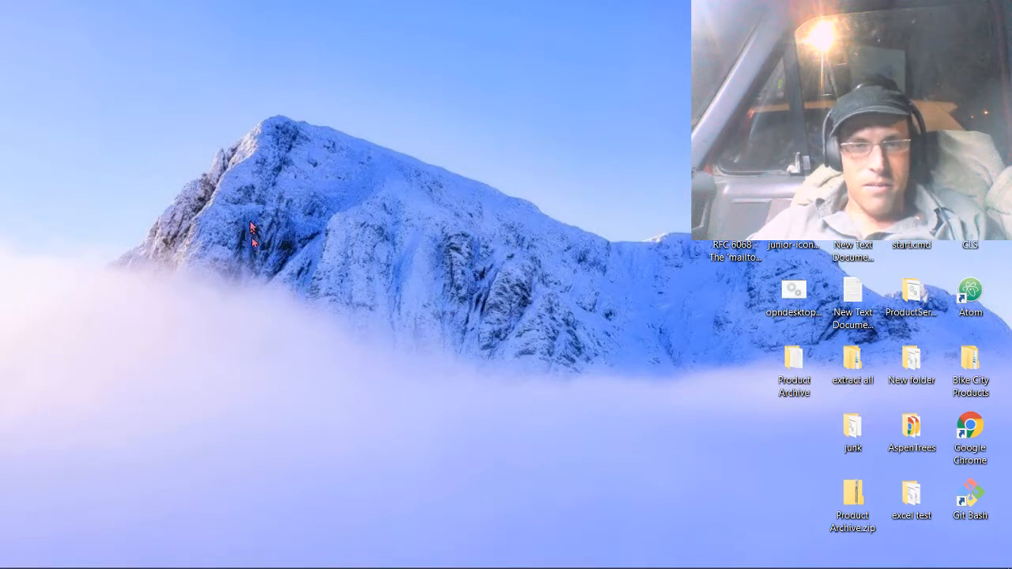
right_click(77, 204)
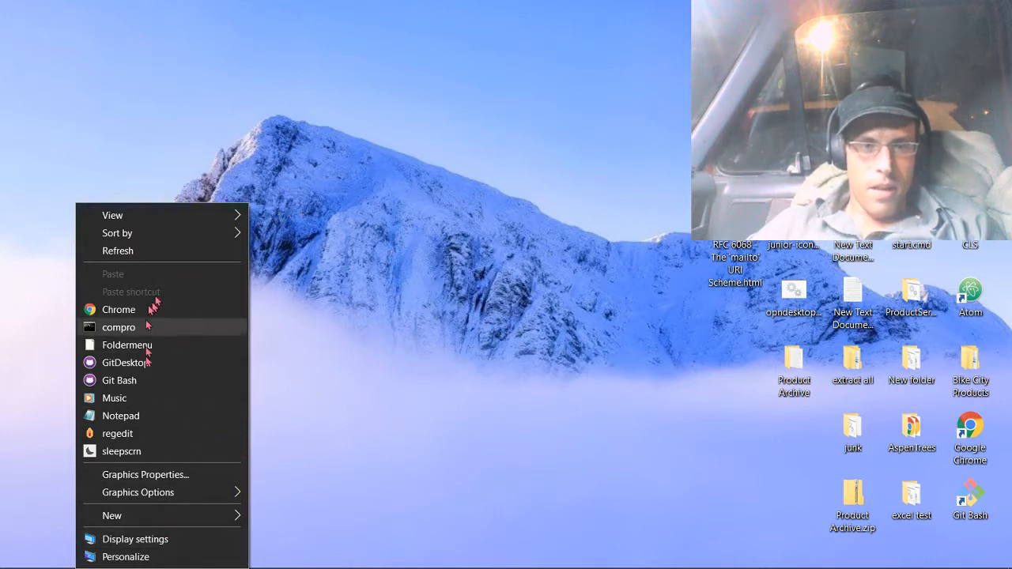
left_click(136, 437)
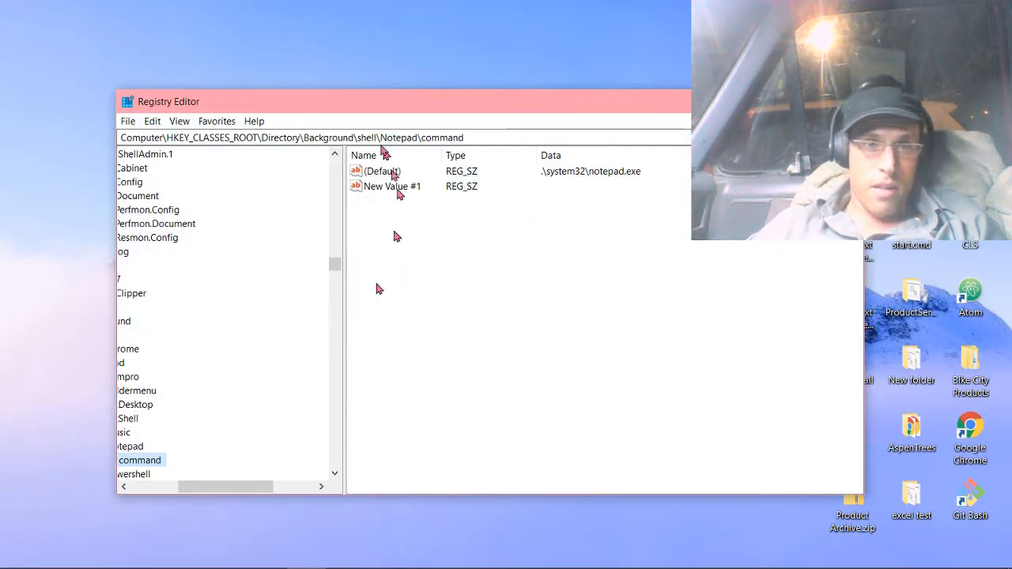
left_click_drag(227, 486, 176, 491)
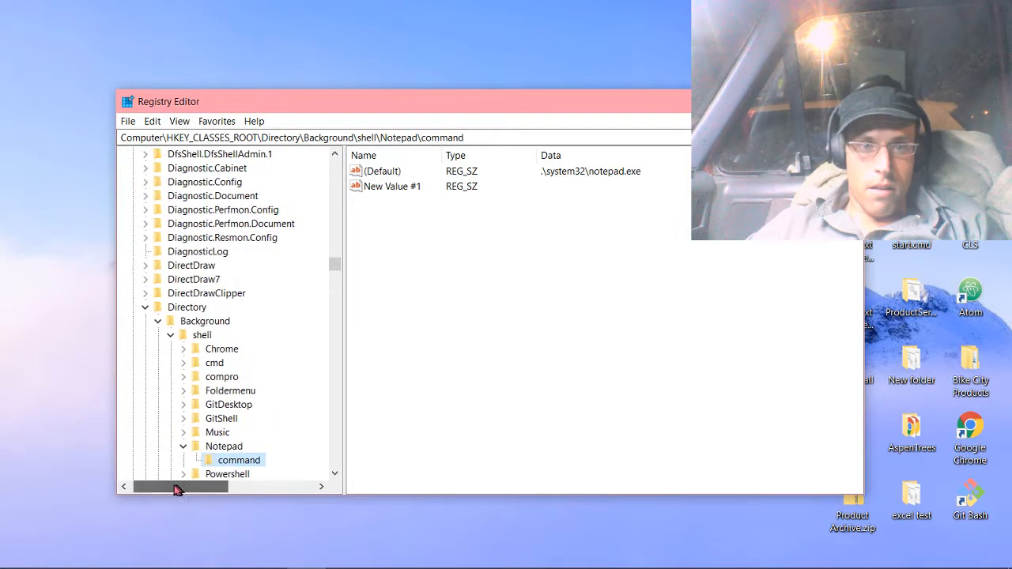
left_click(157, 321)
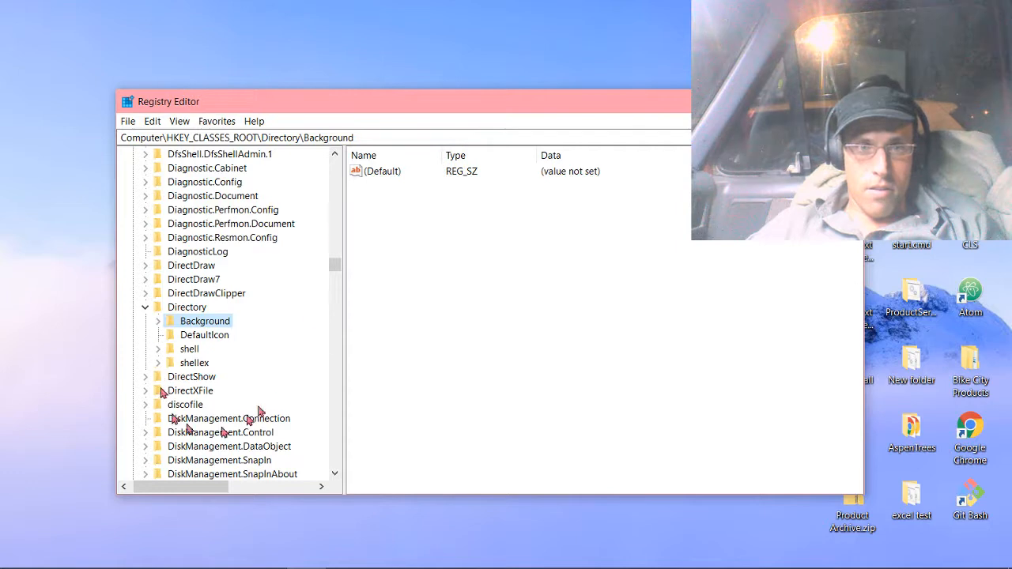
scroll(212, 249, "up", 3)
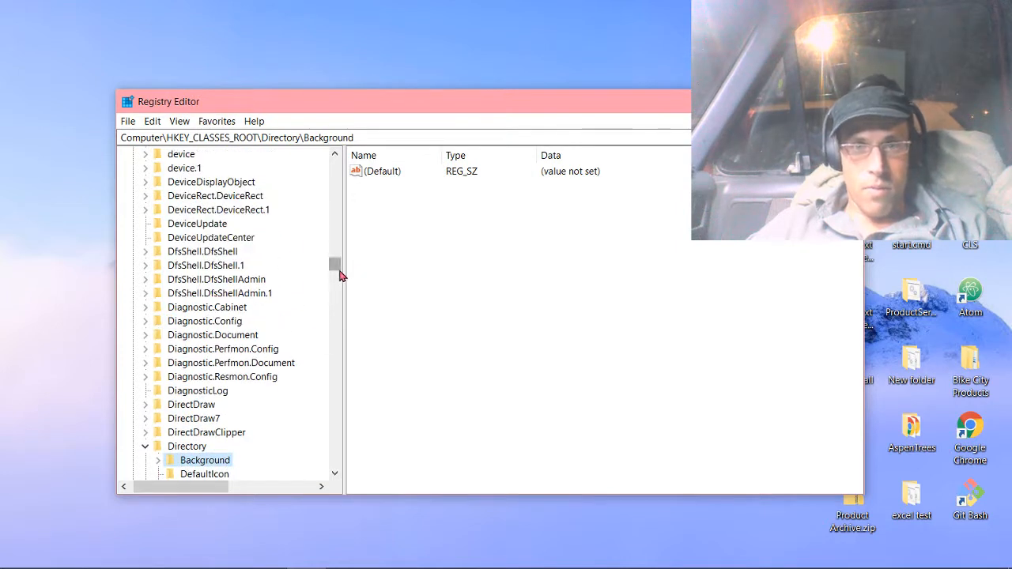
left_click_drag(336, 269, 332, 158)
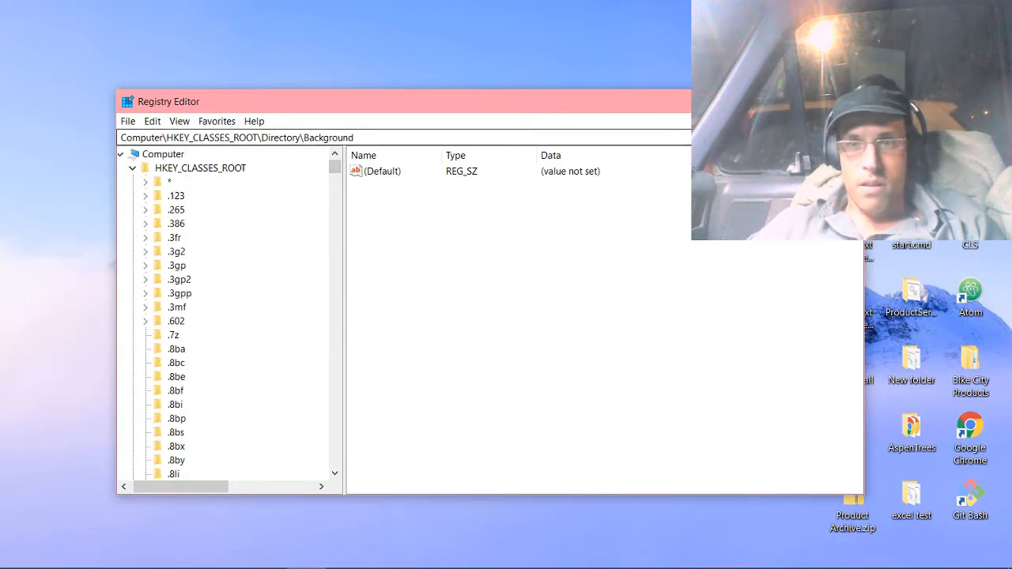
left_click(846, 101)
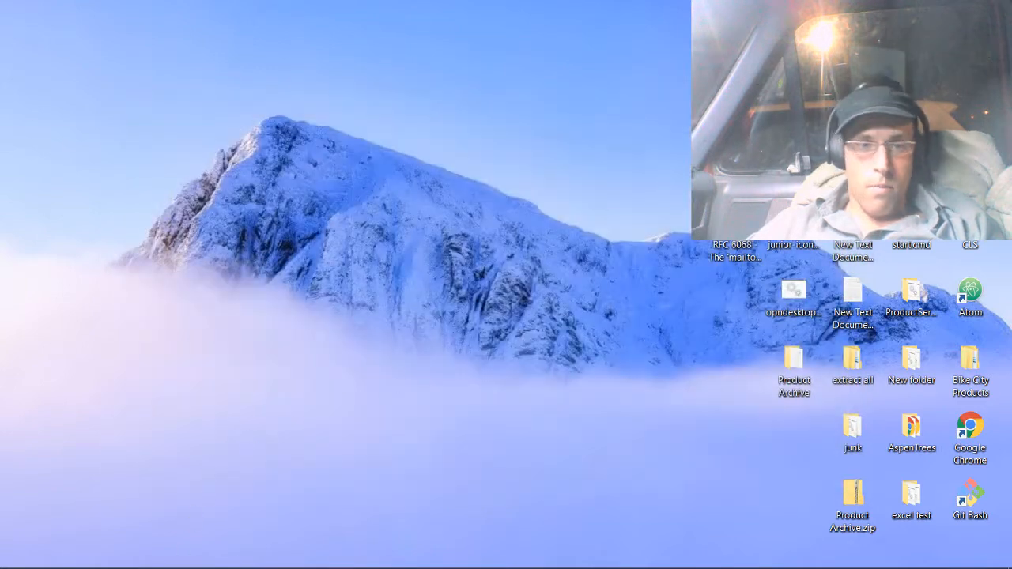
Search Windows for "regedit" and open Registry Editor with the key tree's folder structure in view.
key("super")
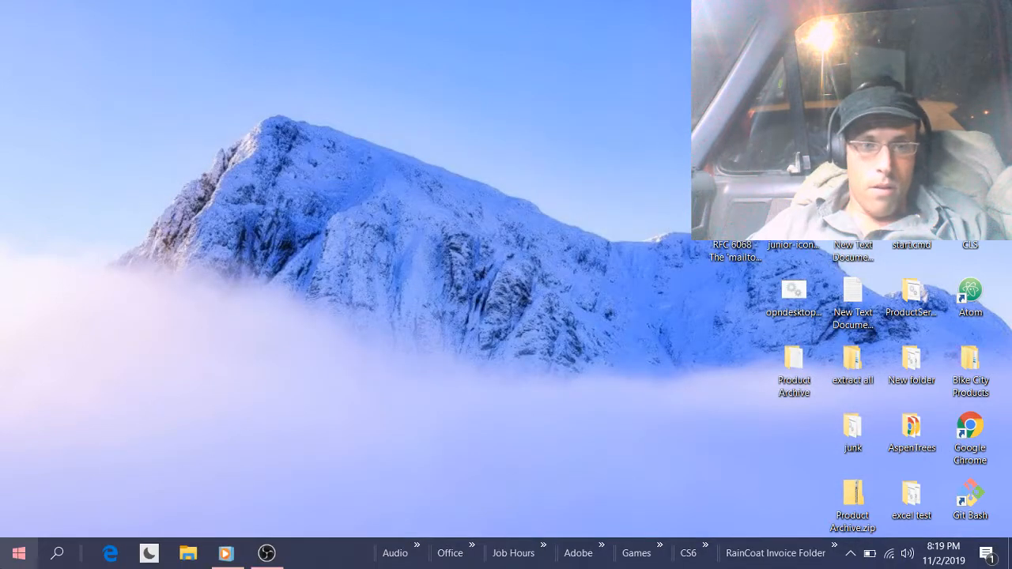
left_click(16, 557)
left_click(57, 557)
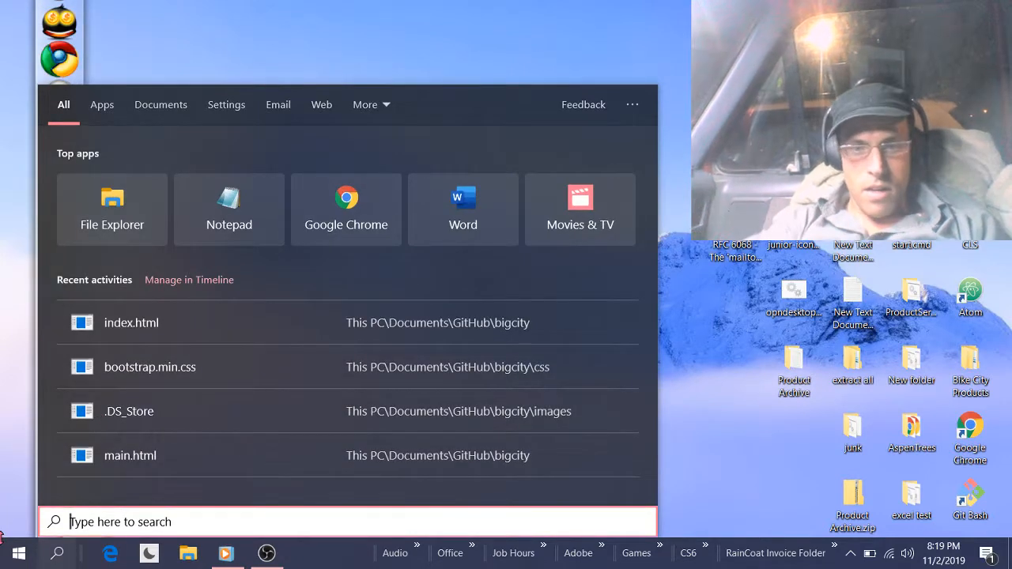
type("reg")
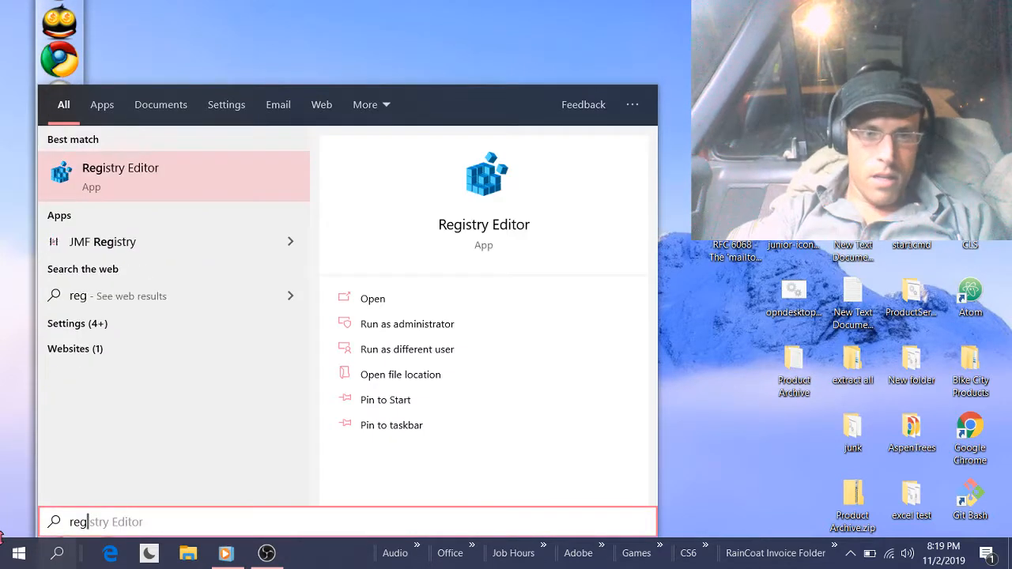
type("edit")
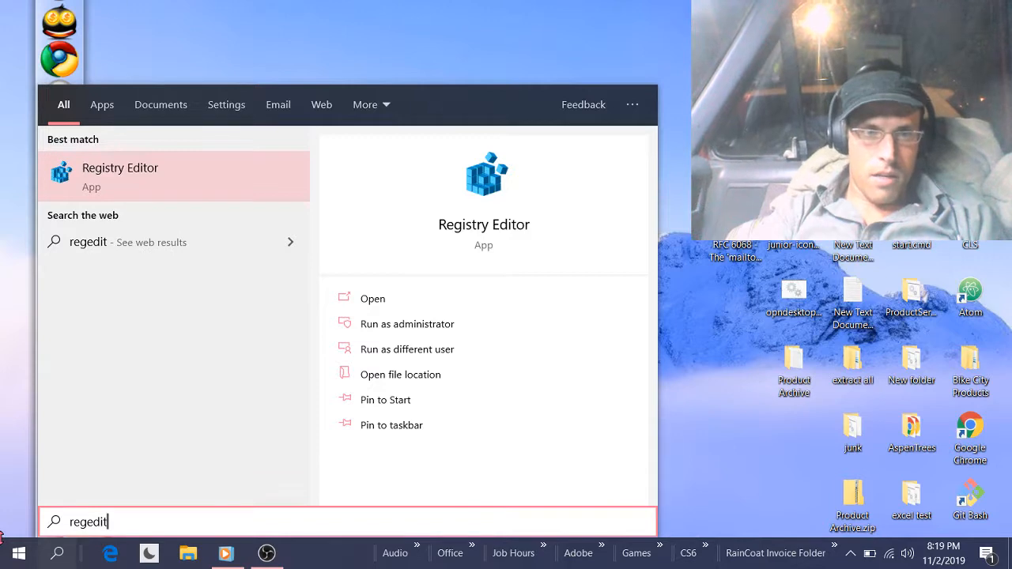
left_click(122, 181)
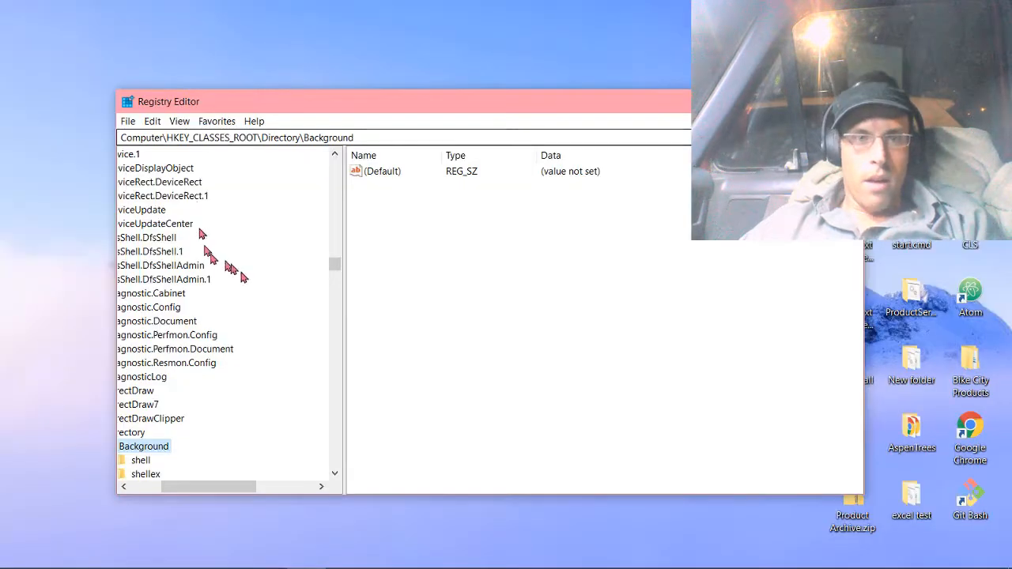
left_click_drag(213, 489, 192, 489)
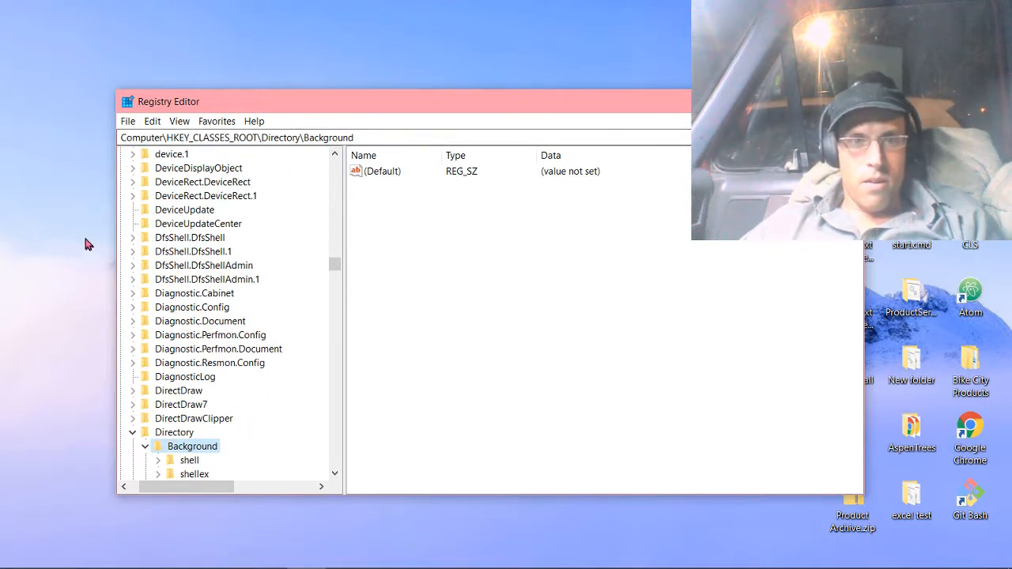
Review the custom entries in the desktop context menu and browse the keys around Directory in HKEY_CLASSES_ROOT.
right_click(4, 245)
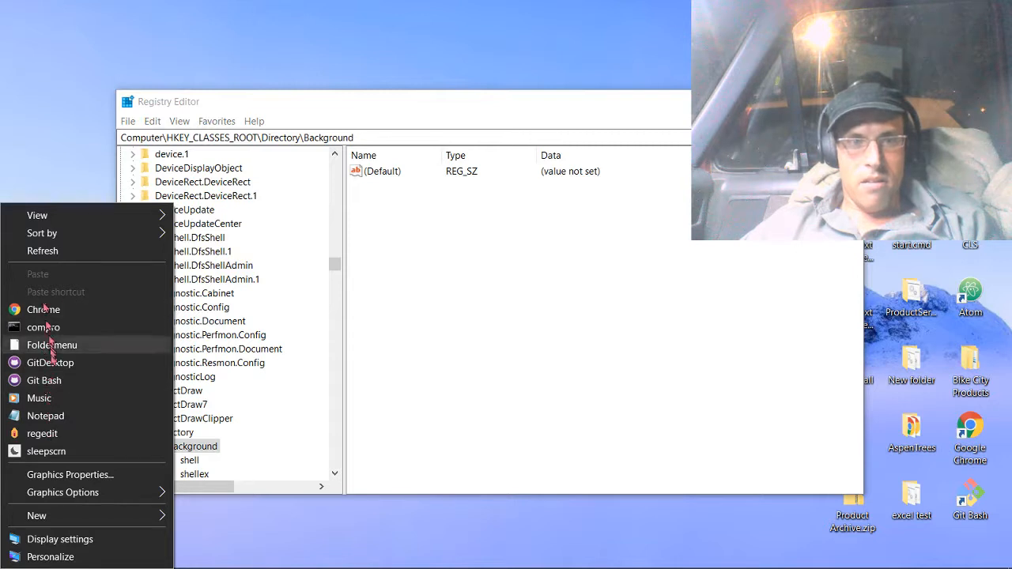
left_click(58, 119)
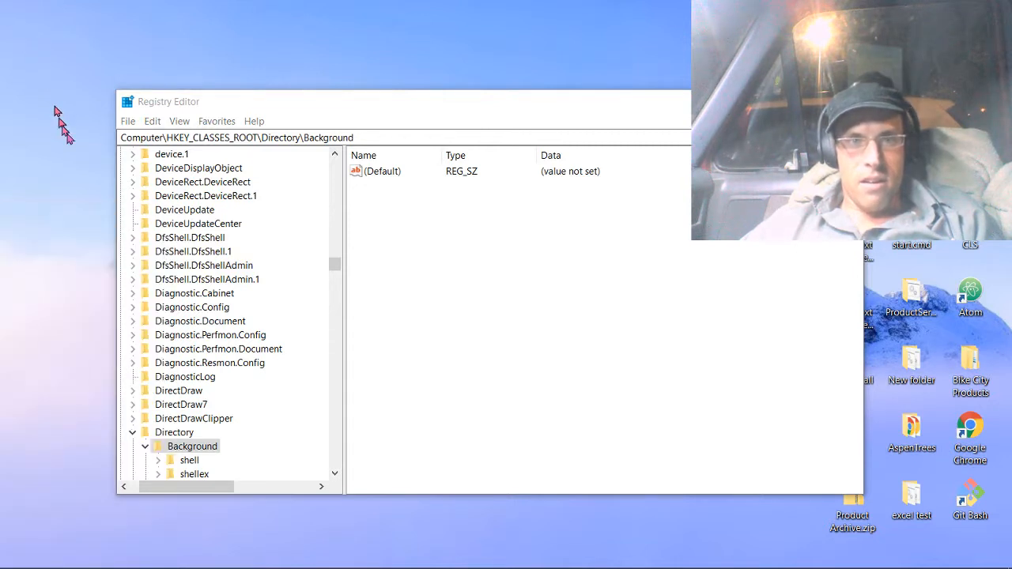
left_click(132, 434)
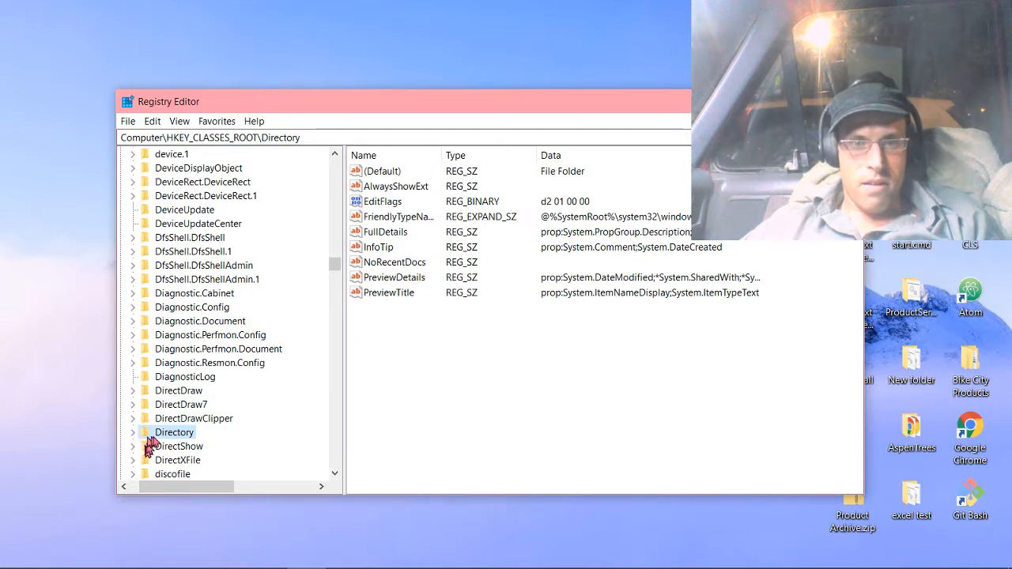
scroll(204, 328, "up", 2)
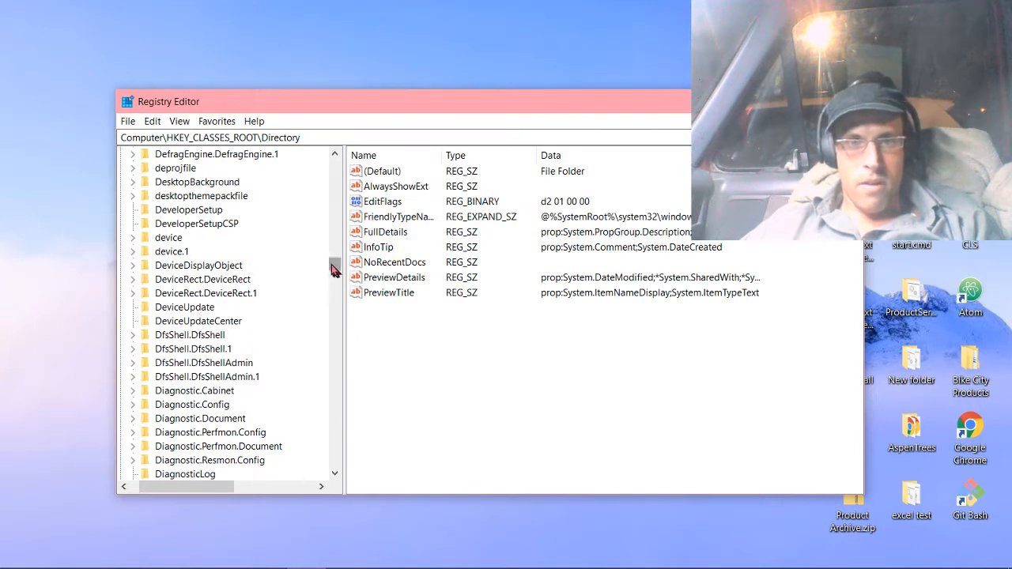
mouse_move(333, 269)
left_mouse_down()
mouse_move(334, 158)
mouse_move(334, 317)
mouse_move(334, 271)
left_mouse_up()
scroll(316, 261, "up", 15)
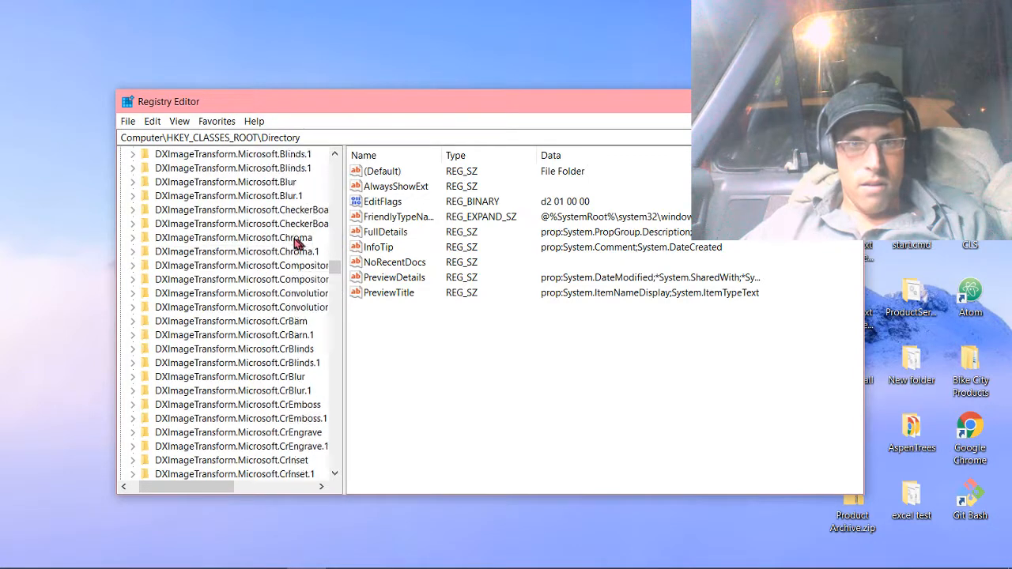
scroll(260, 247, "up", 2)
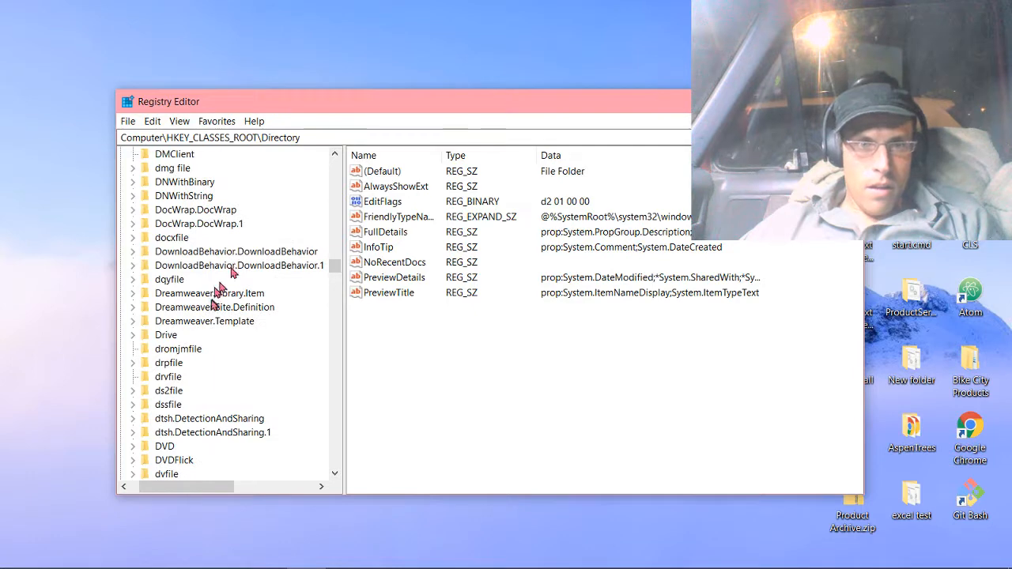
scroll(229, 273, "up", 8)
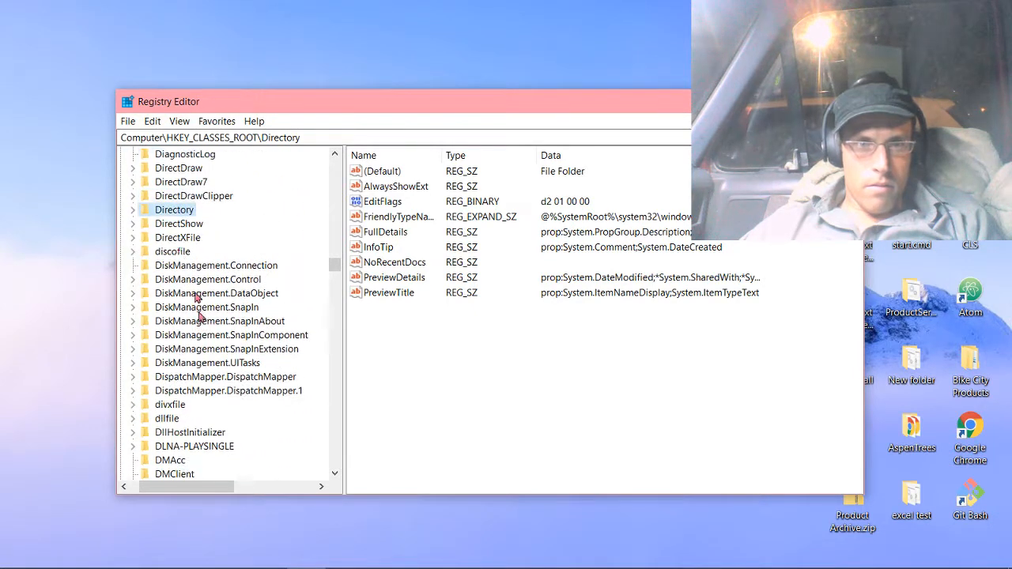
Expand the registry path HKEY_CLASSES_ROOT\Directory\Background\shell down to its subkeys.
left_click(133, 210)
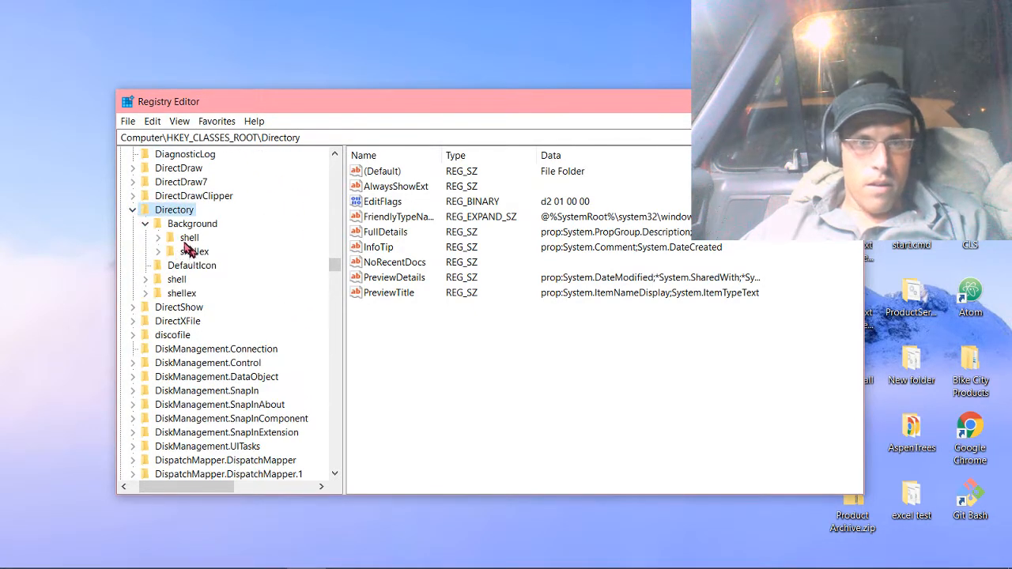
left_click(149, 225)
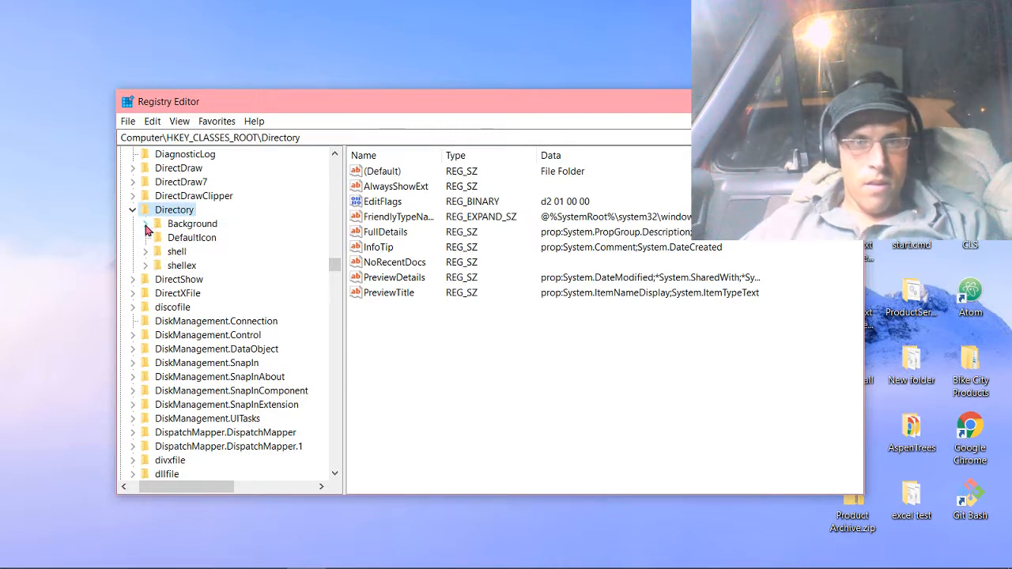
left_click(147, 224)
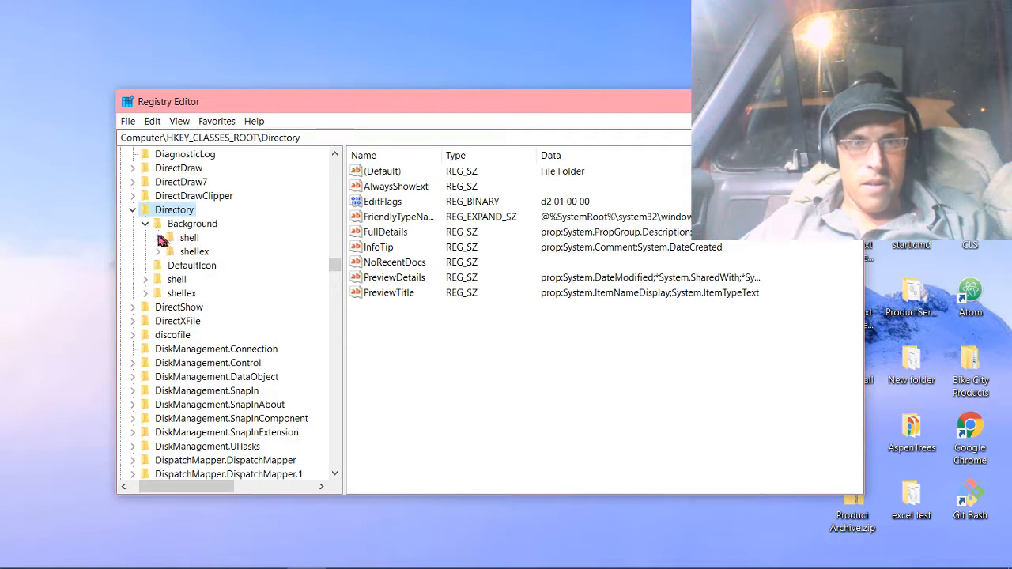
left_click(159, 238)
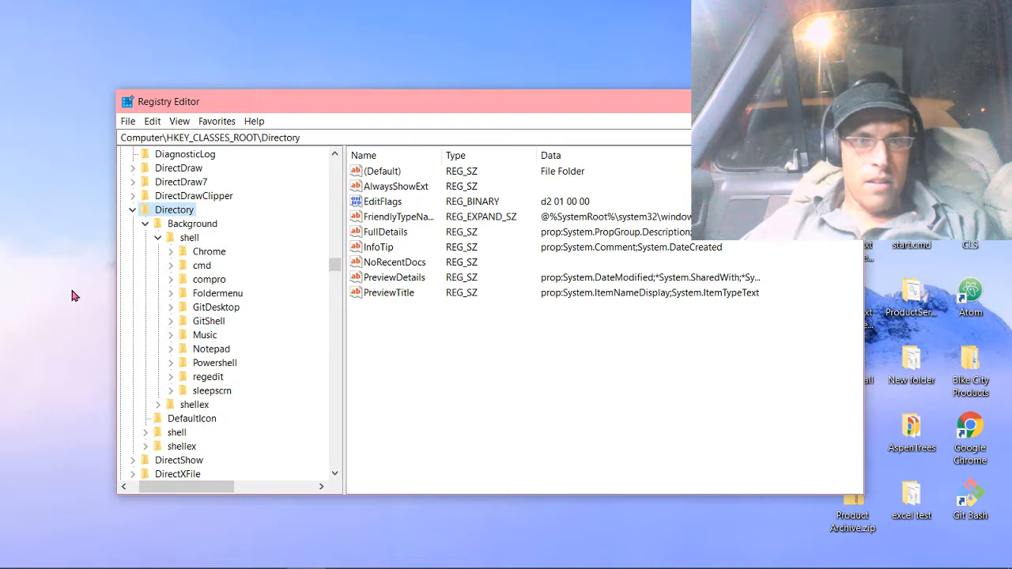
Select the Background\shell key and compare its subkeys with the entries in the desktop context menu.
right_click(3, 298)
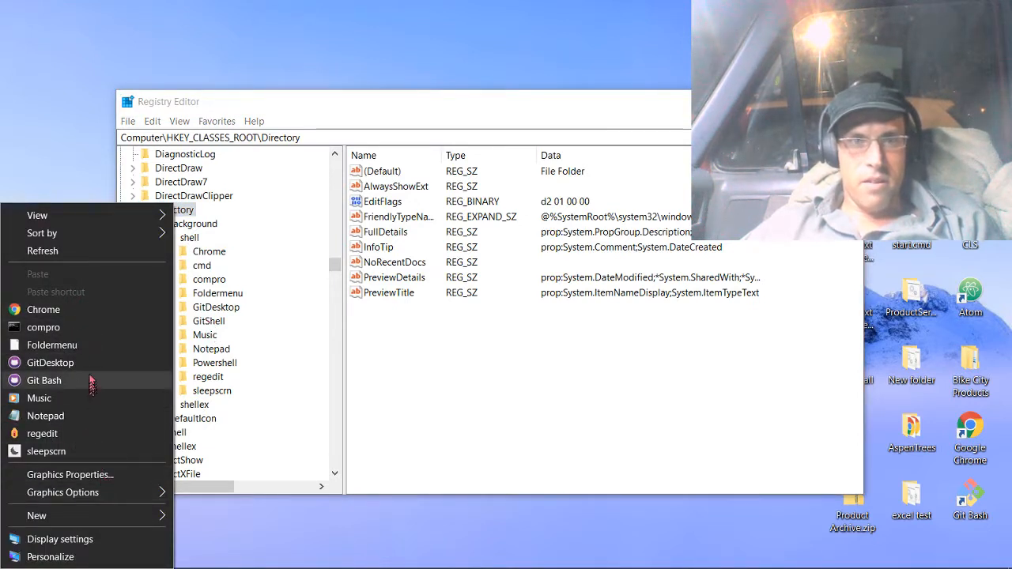
left_click(67, 168)
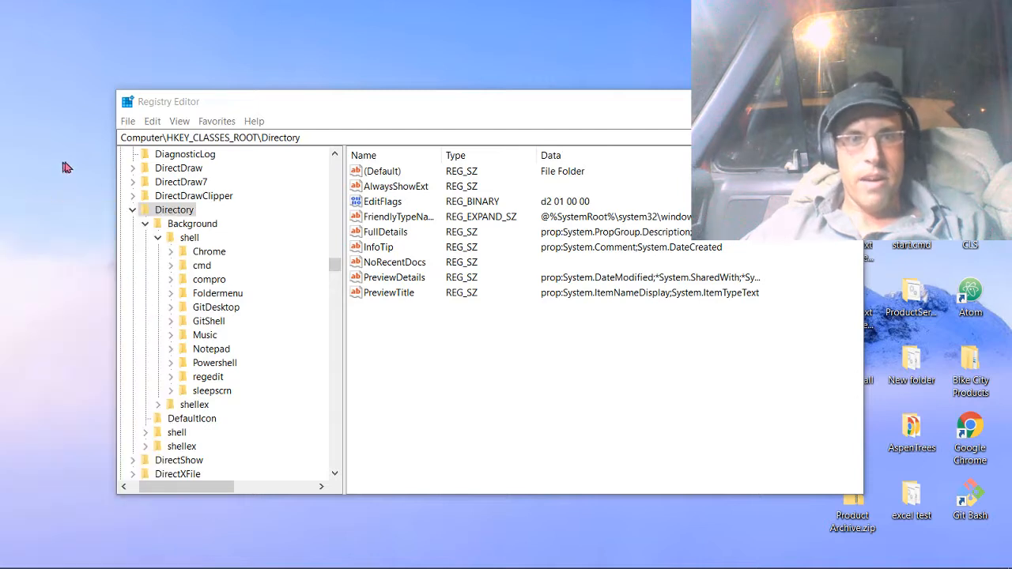
left_click(189, 237)
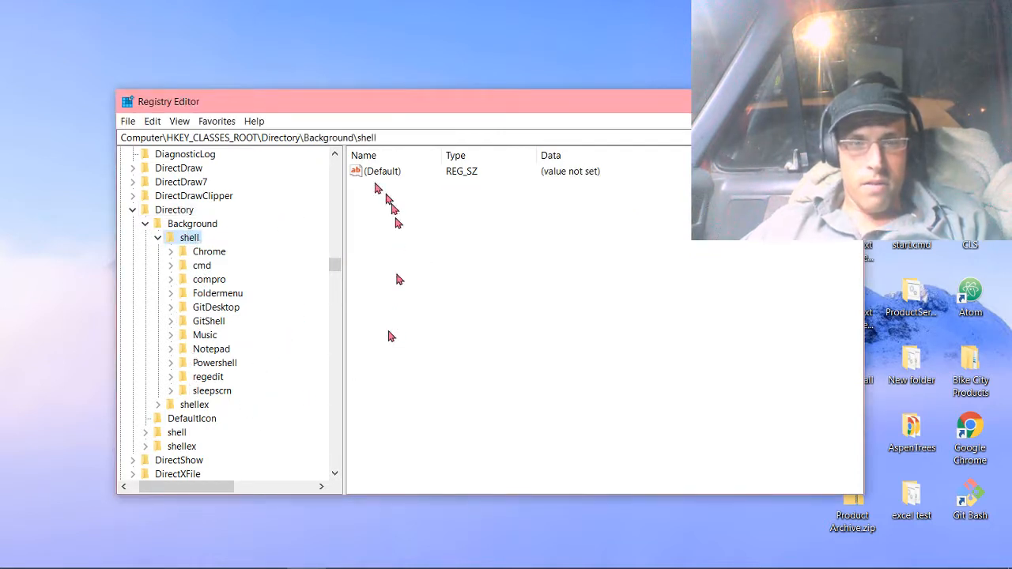
right_click(60, 257)
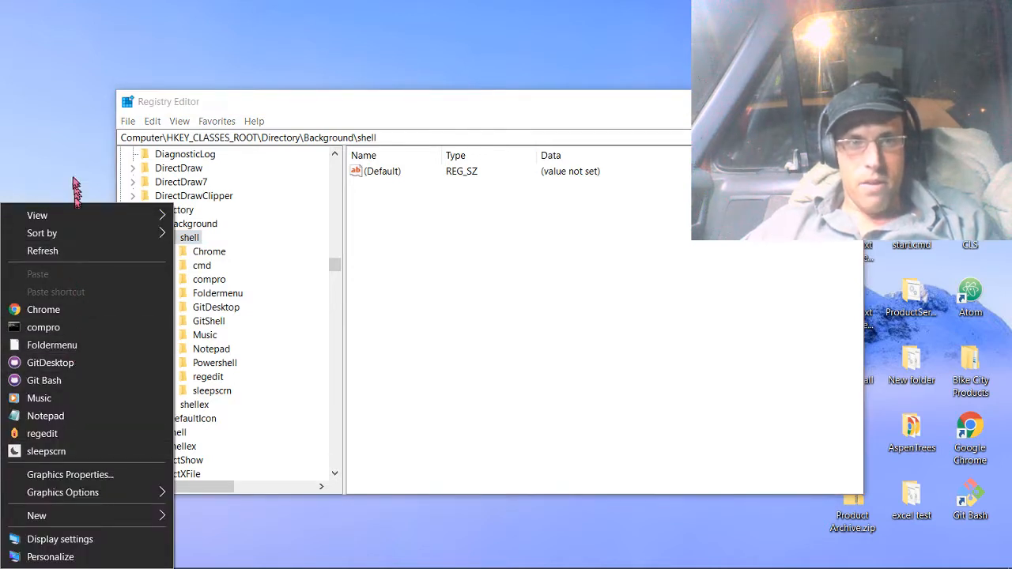
left_click(69, 148)
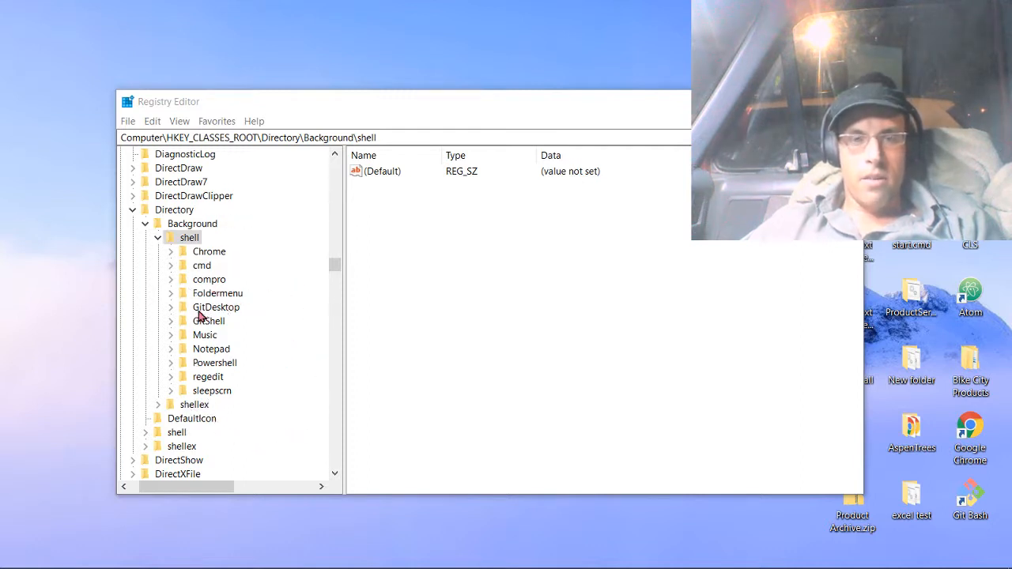
right_click(78, 256)
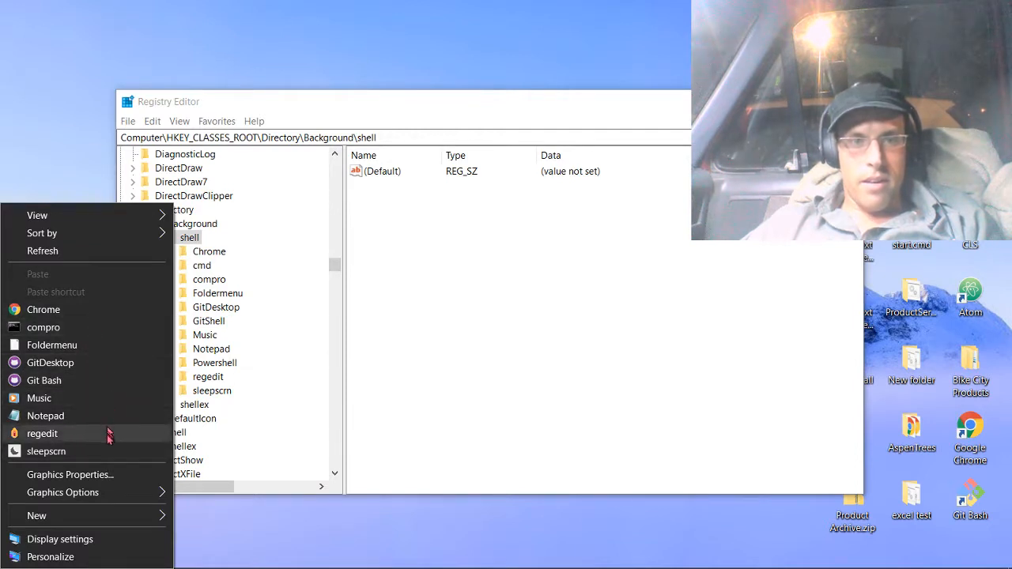
left_click(69, 124)
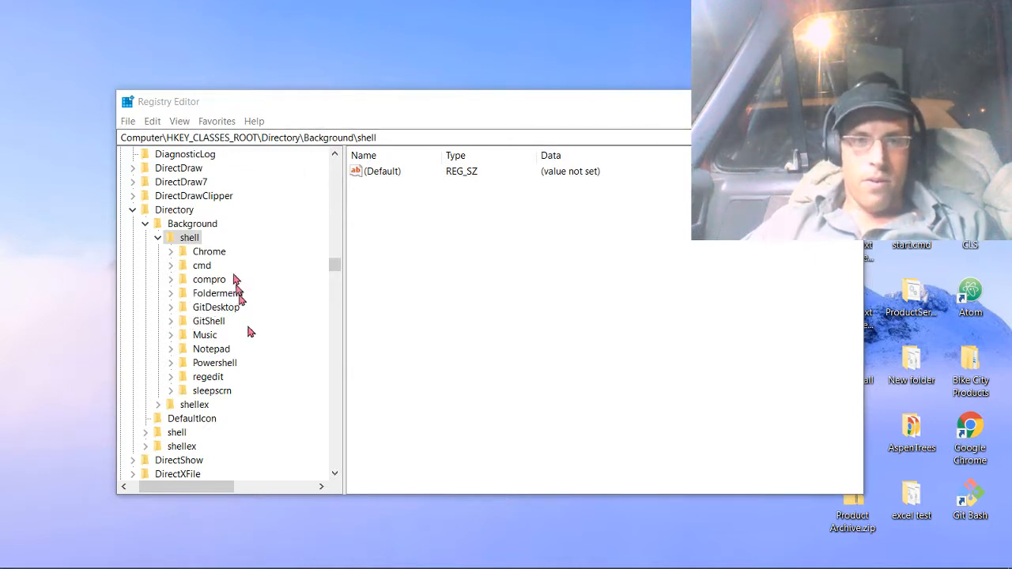
Expand the Notepad key under Background\shell and open its command subkey to view its values.
left_click(210, 350)
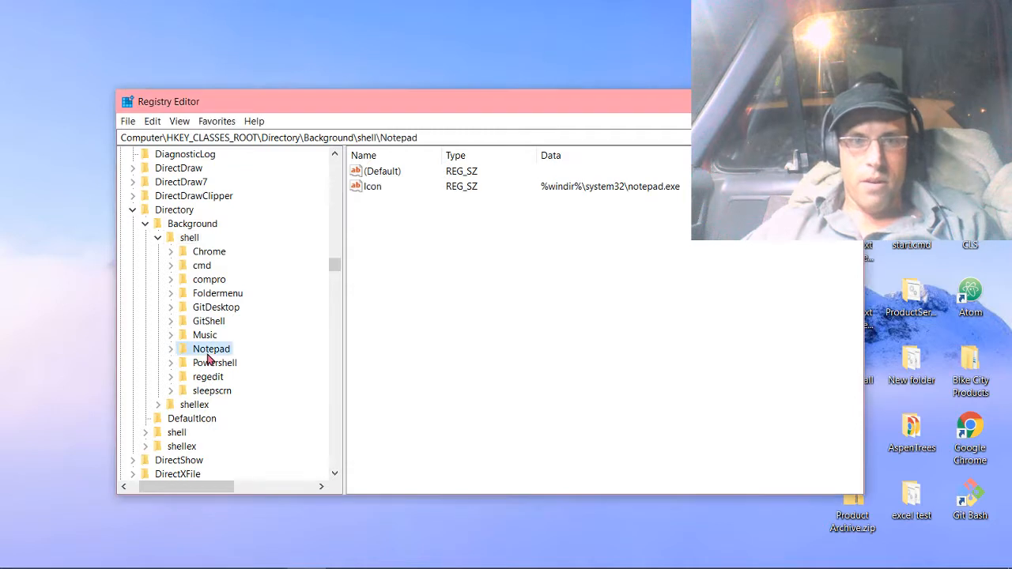
left_click(171, 350)
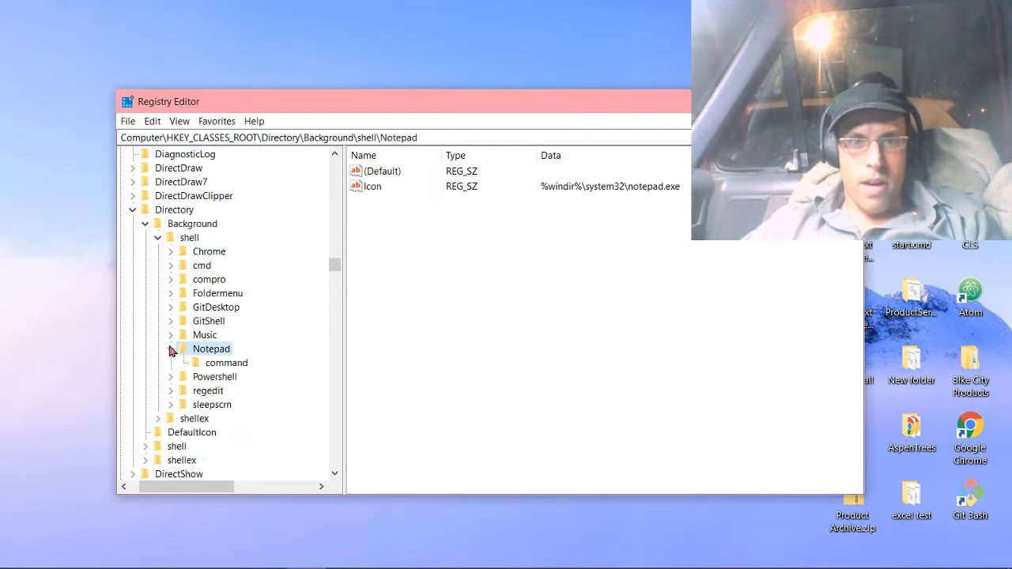
left_click(212, 365)
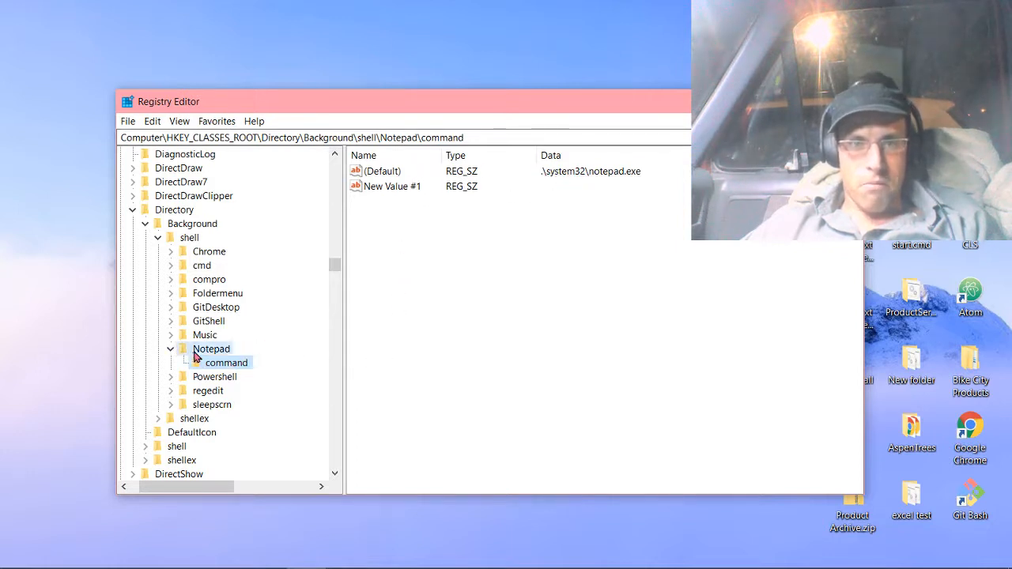
Delete the Notepad key and its subkeys from Directory\Background\shell.
right_click(194, 353)
left_click(233, 411)
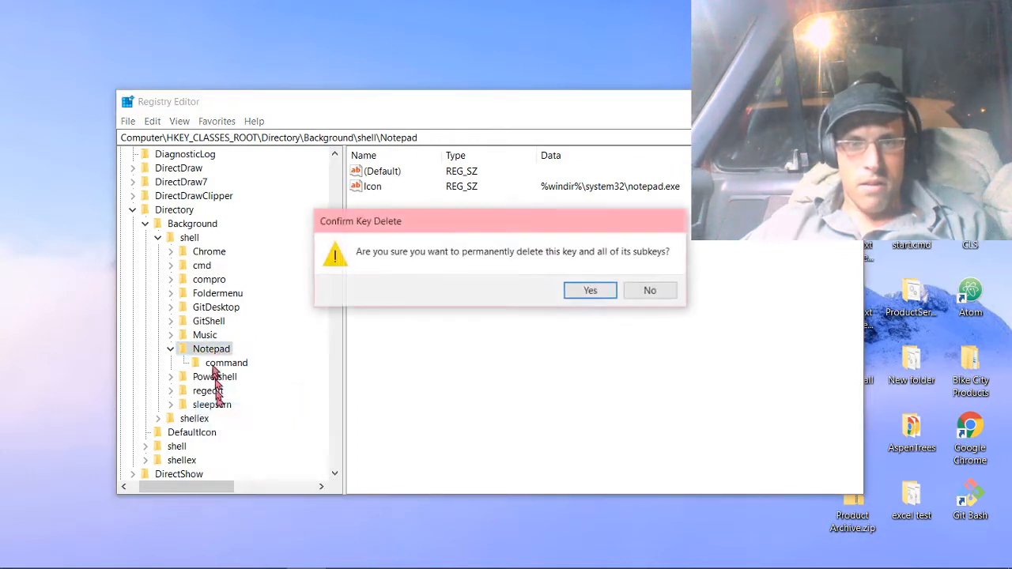
left_click(587, 290)
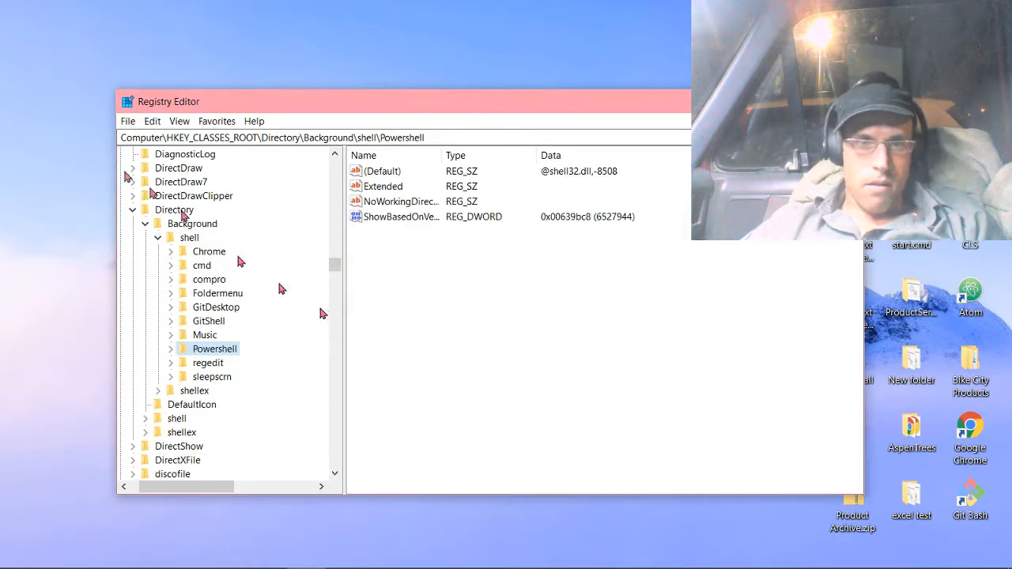
Create a new key named atom under Directory\Background\shell.
left_click(188, 238)
right_click(183, 238)
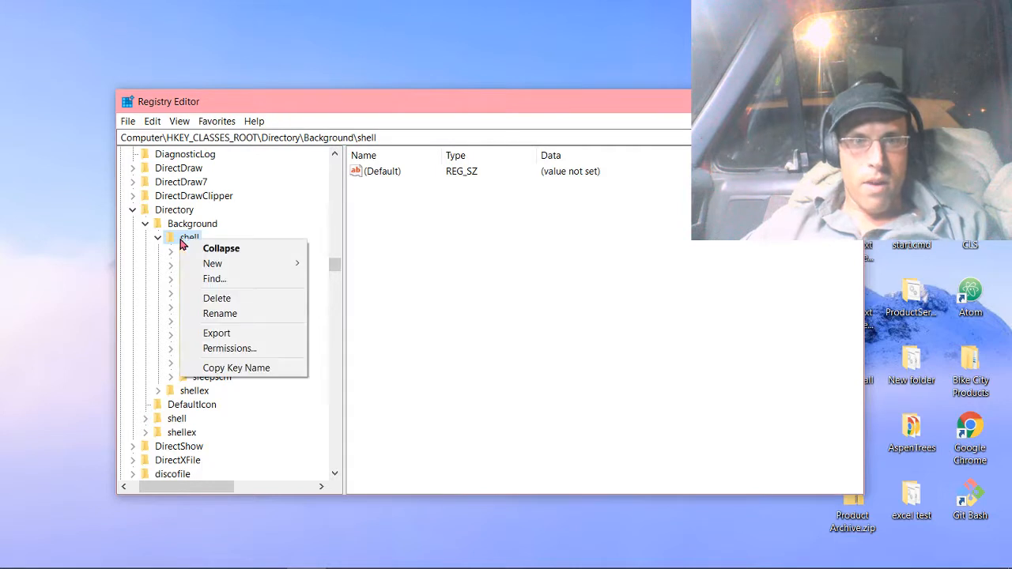
mouse_move(207, 263)
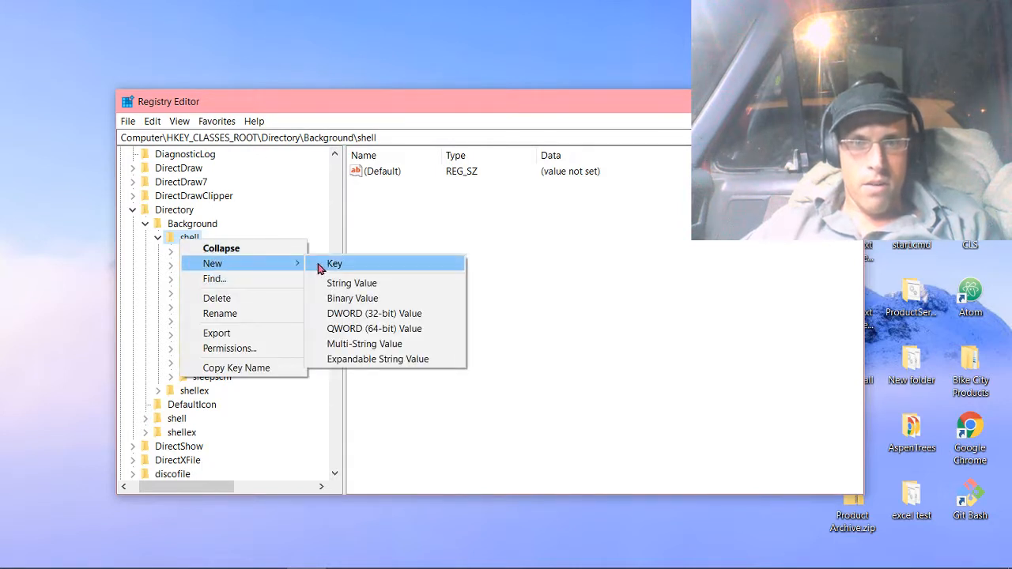
left_click(353, 267)
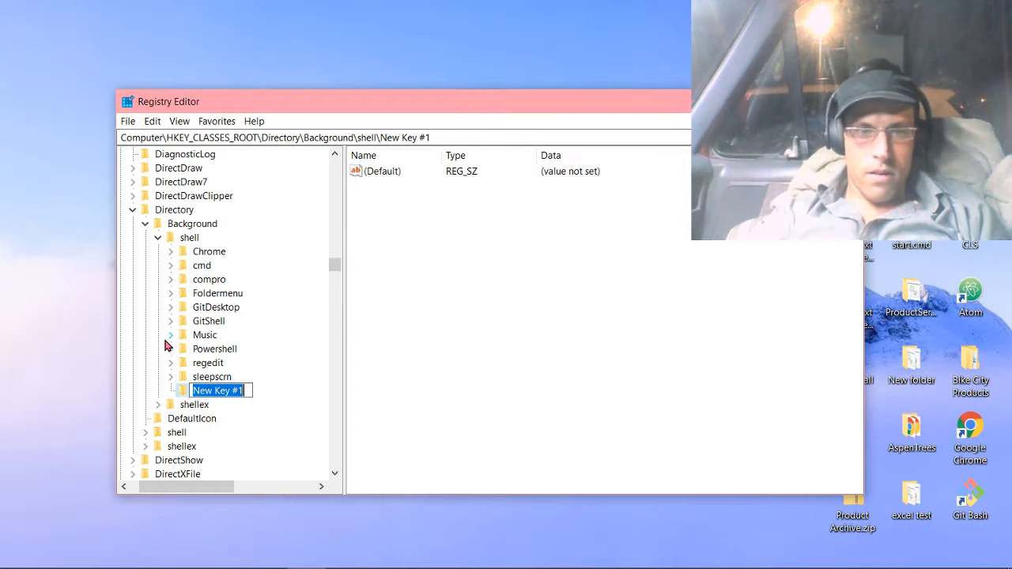
type("at")
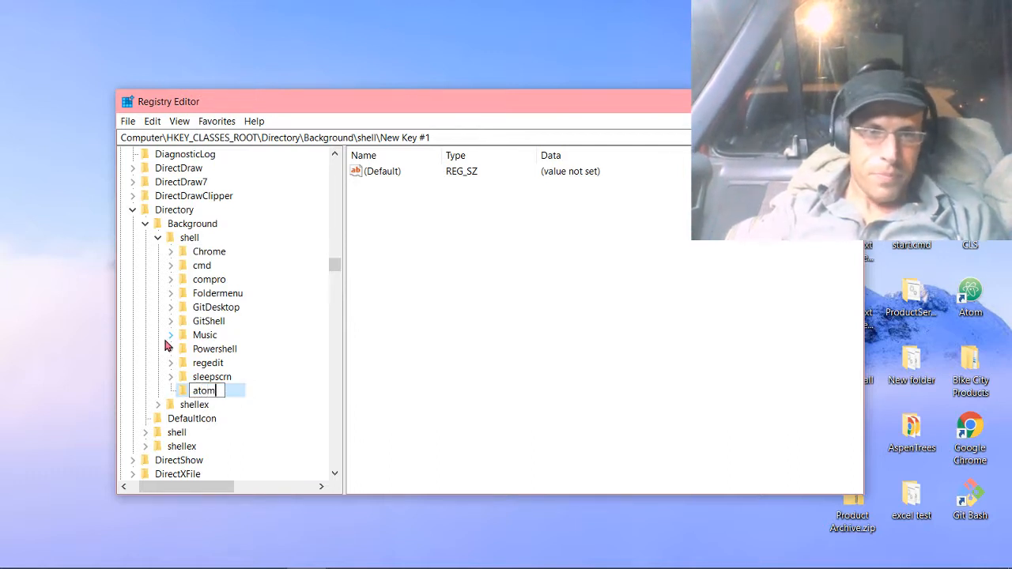
type("om")
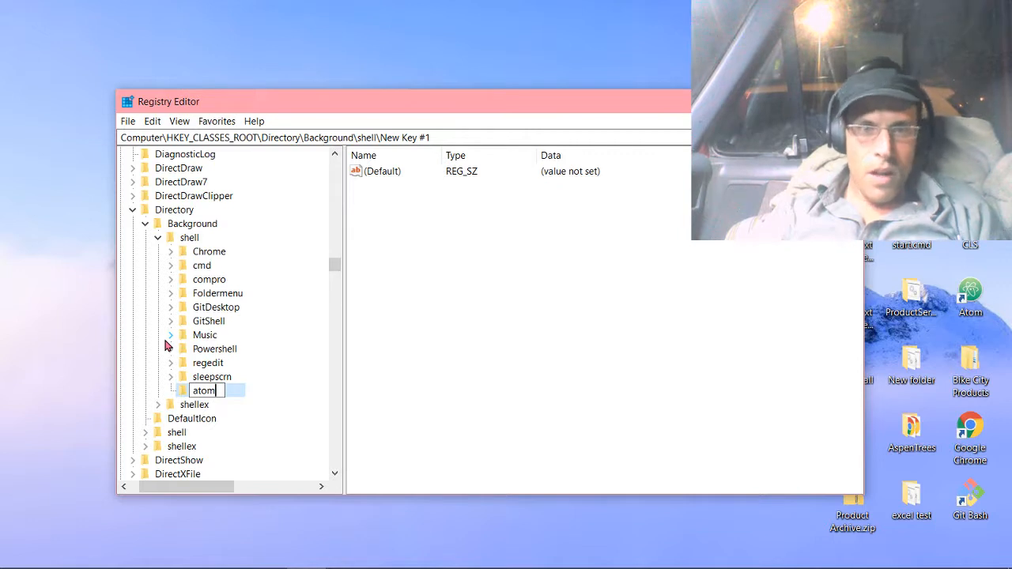
key("Return")
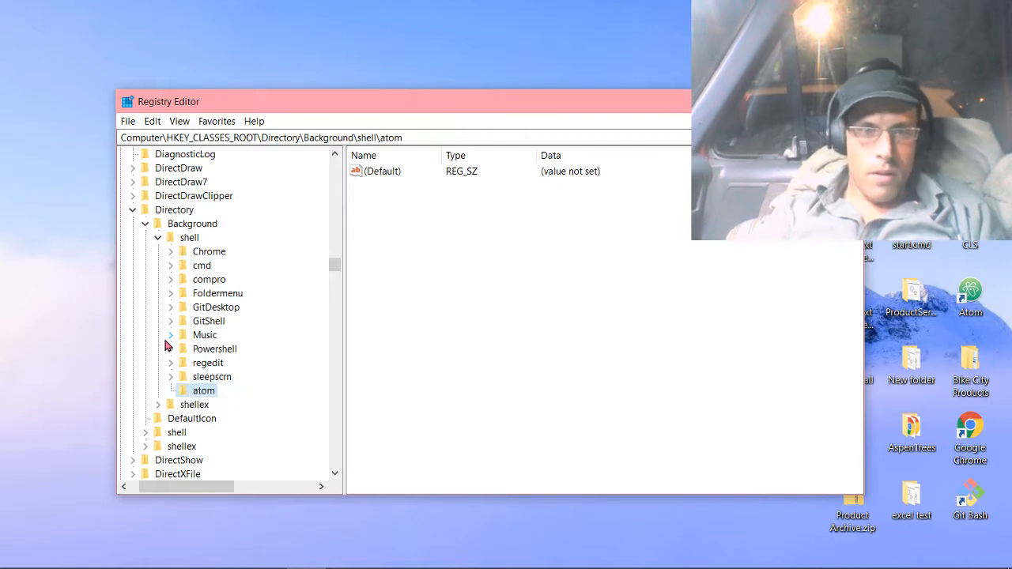
Add a subkey named command inside the atom key.
right_click(203, 396)
mouse_move(248, 413)
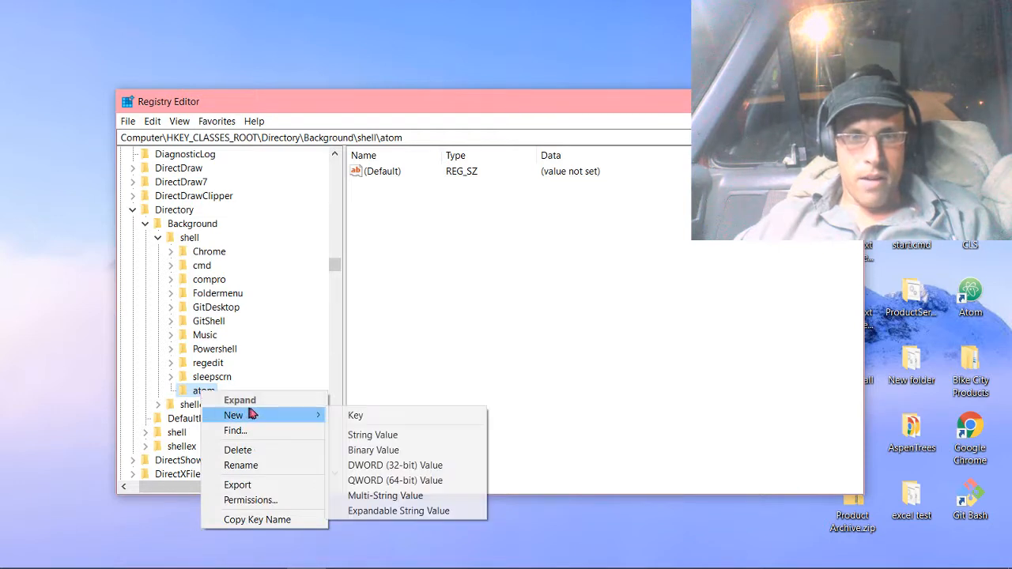
left_click(354, 417)
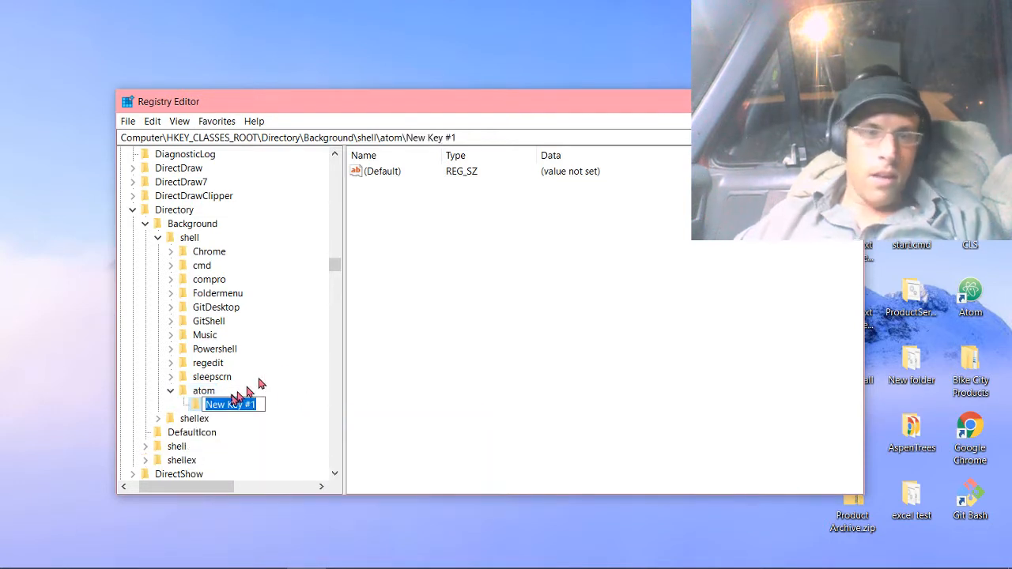
type("comma")
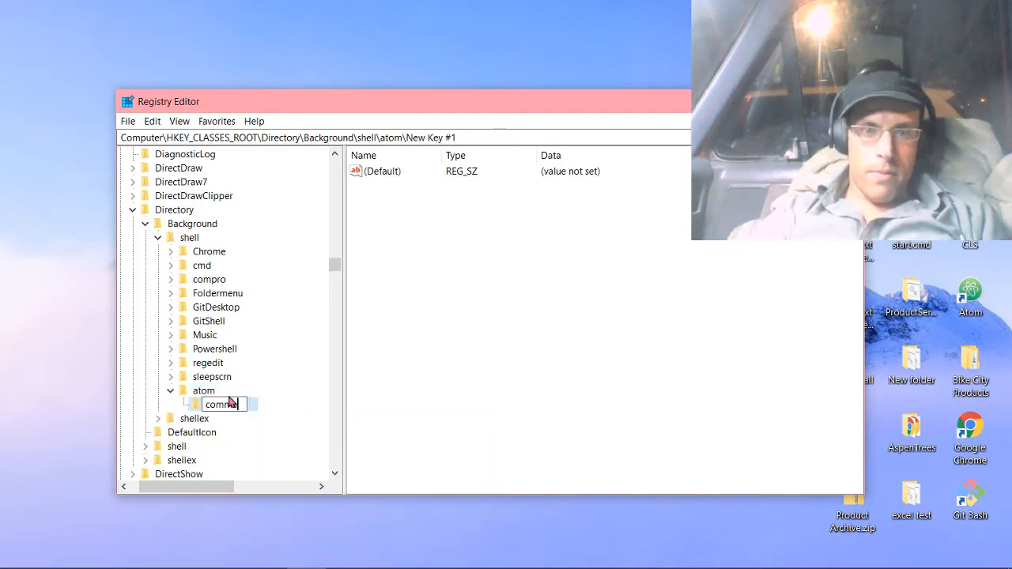
type("nd")
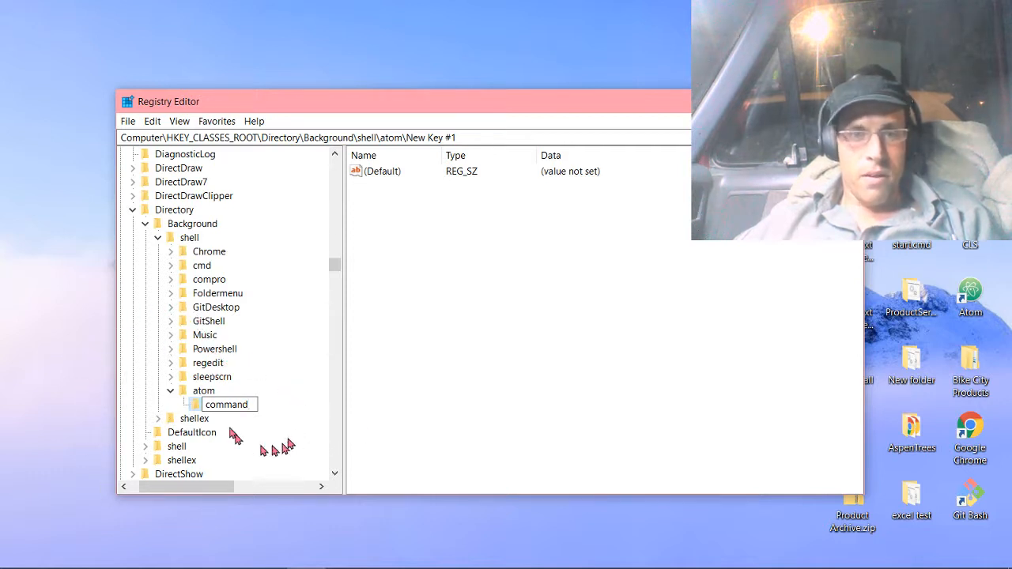
key("Return")
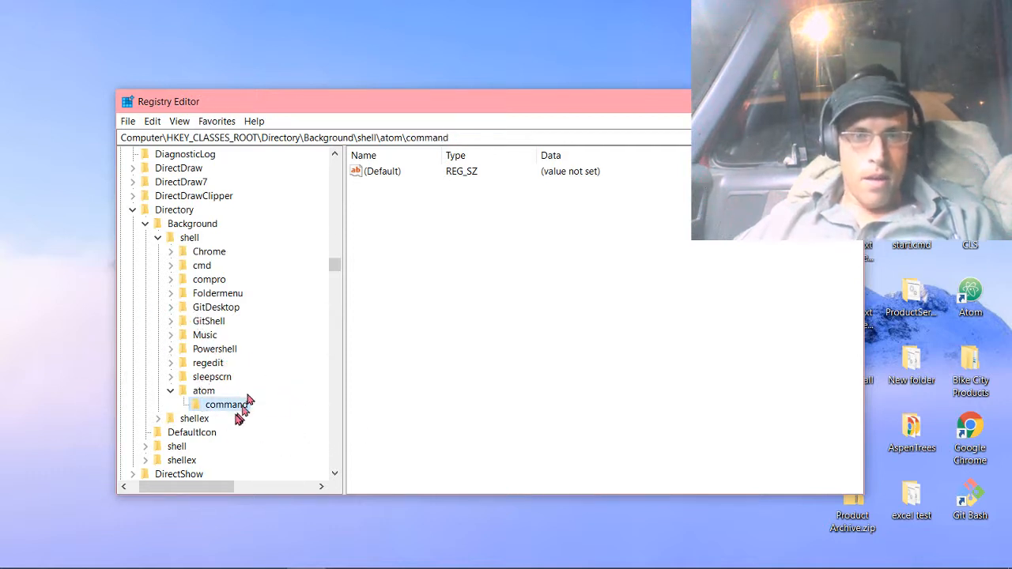
Open the command key's (Default) value for editing and copy the target path from the Atom desktop shortcut's properties.
left_click(396, 171)
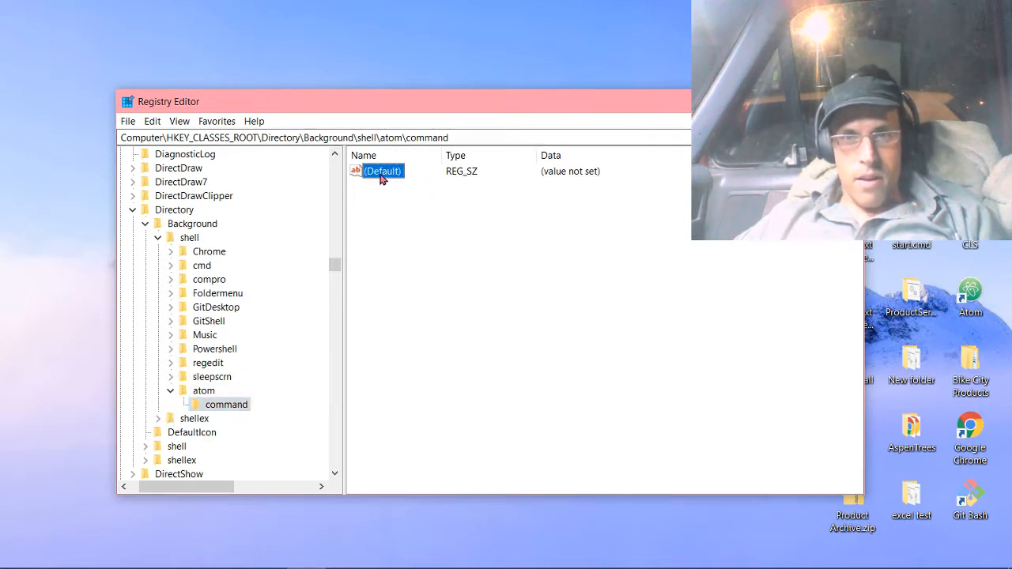
right_click(383, 176)
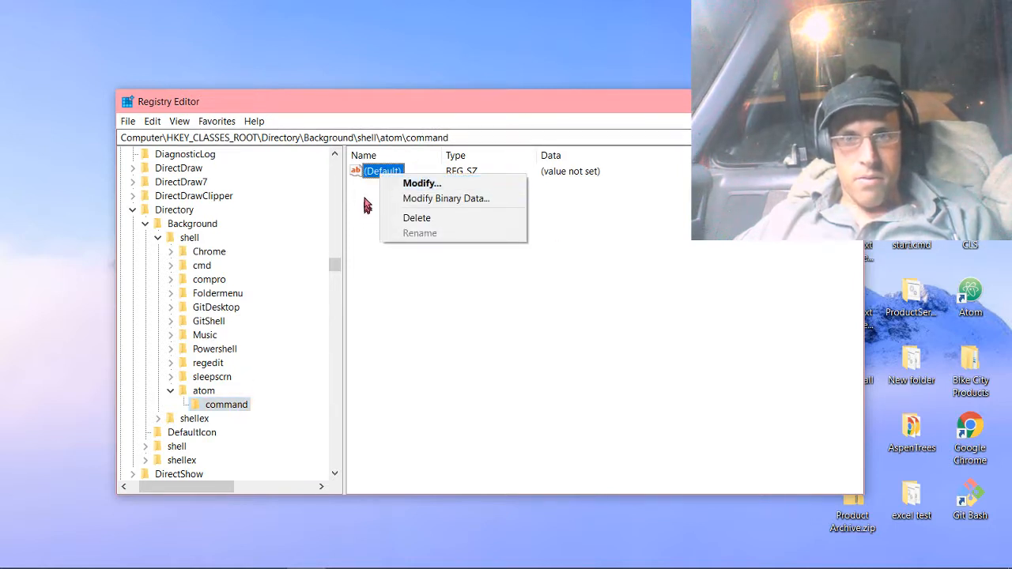
right_click(362, 193)
mouse_move(408, 205)
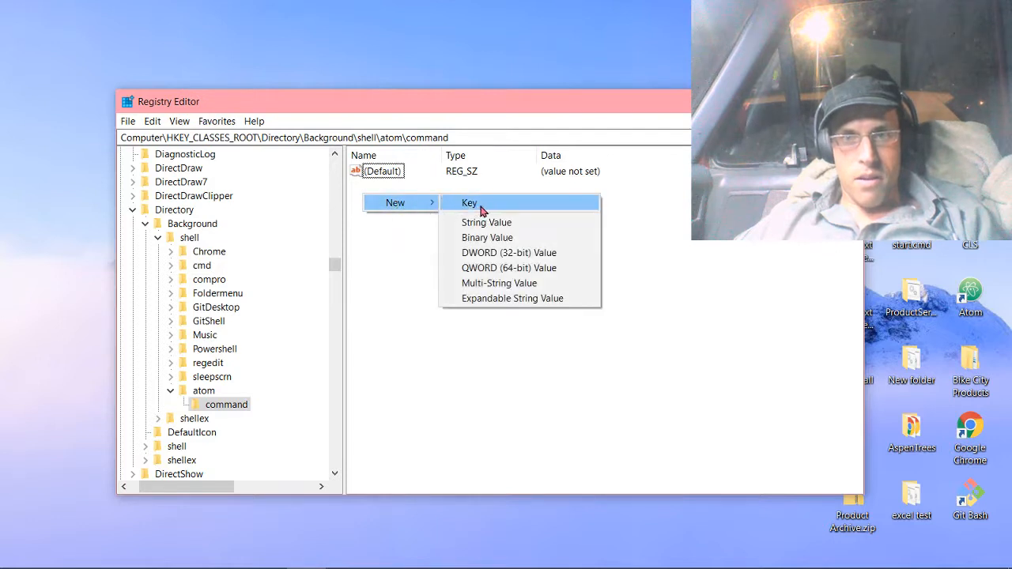
left_click(388, 176)
right_click(382, 172)
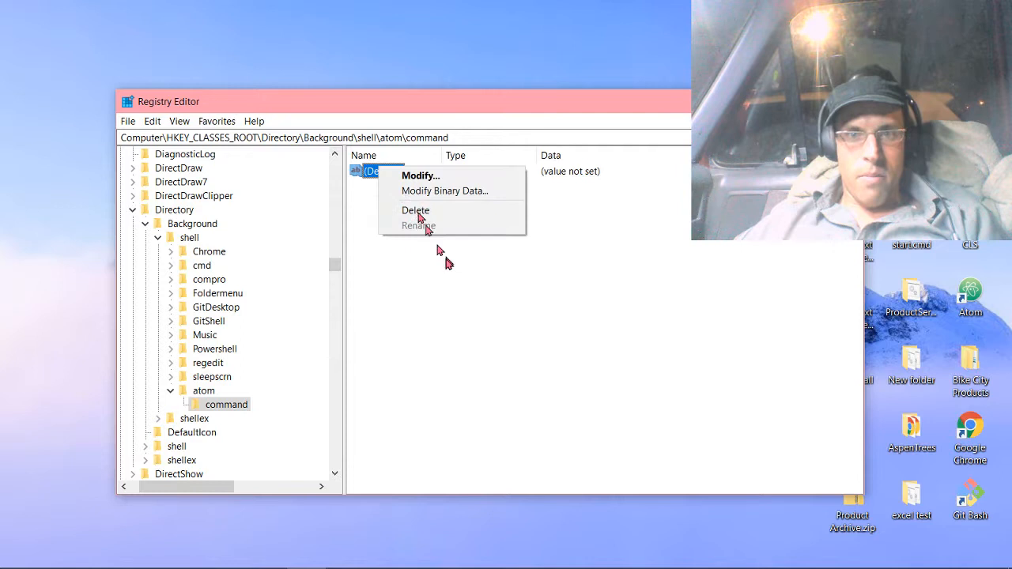
left_click(402, 174)
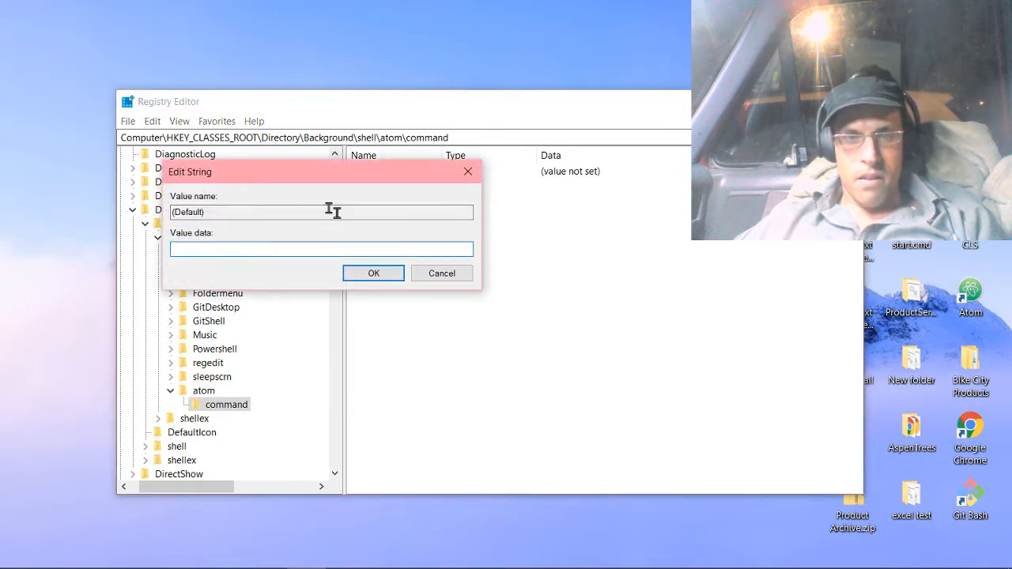
left_click_drag(340, 178, 498, 193)
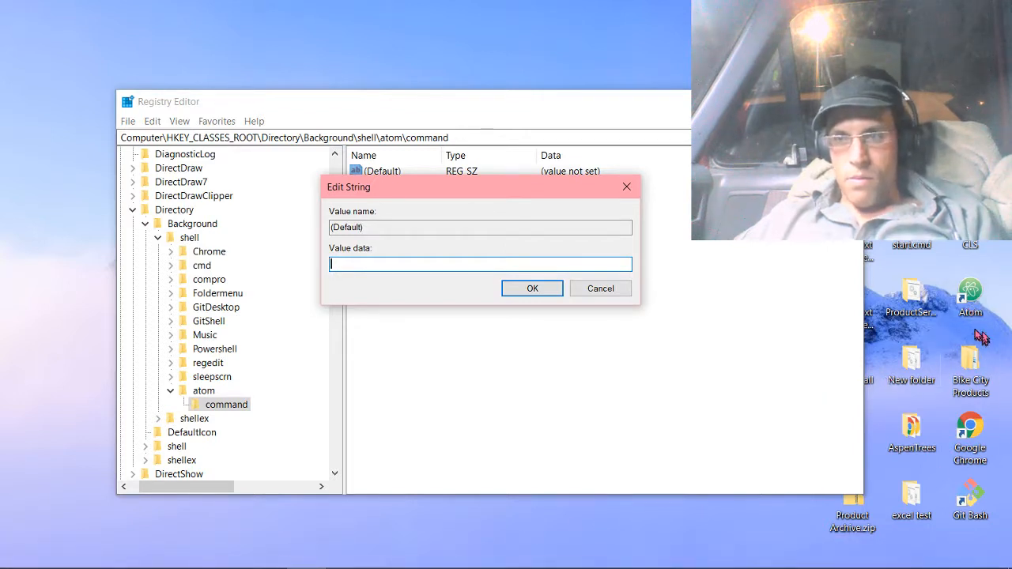
right_click(974, 305)
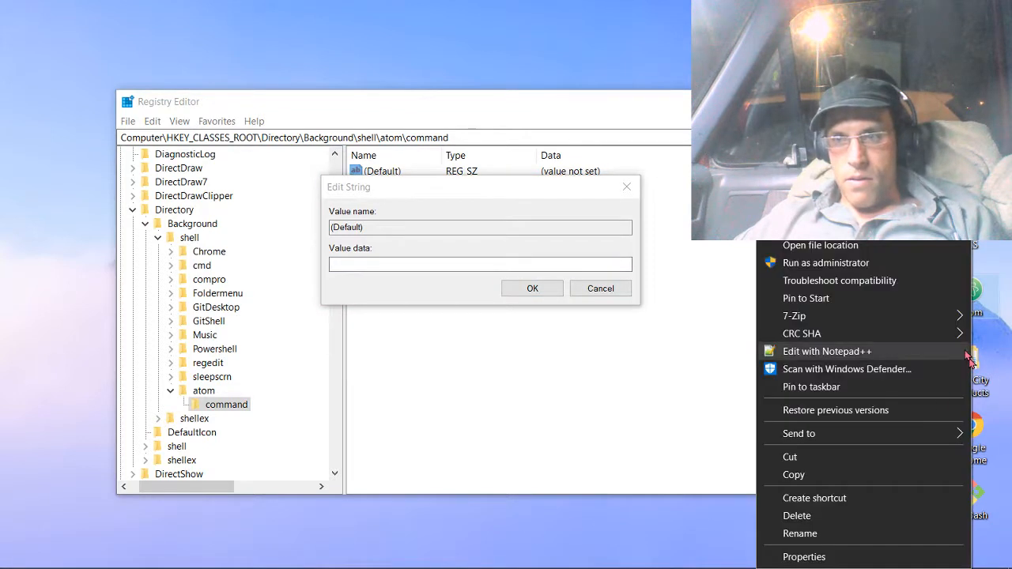
left_click(870, 555)
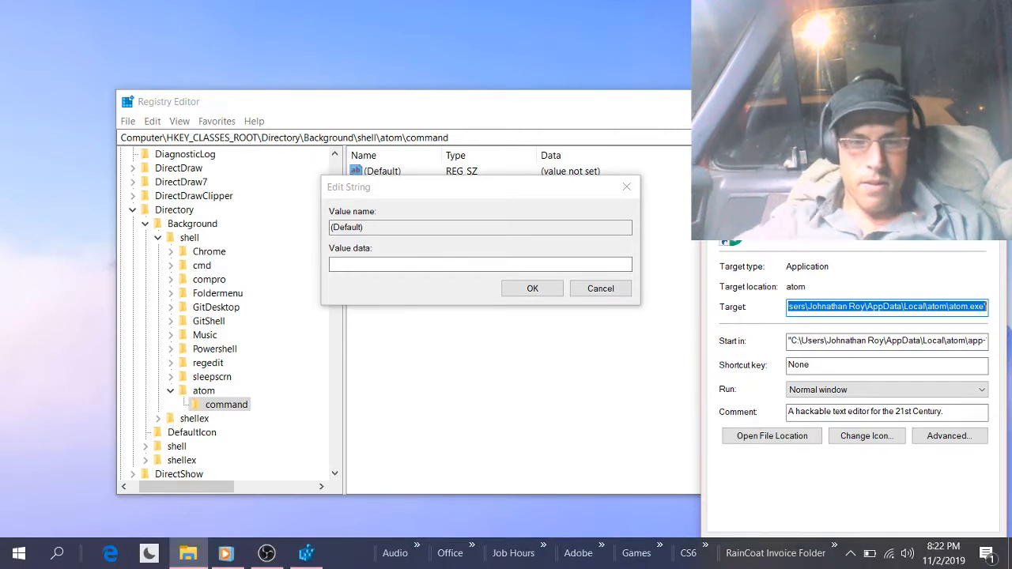
Set the command key's (Default) data to the copied atom.exe path, without the quotation marks around it.
right_click(421, 264)
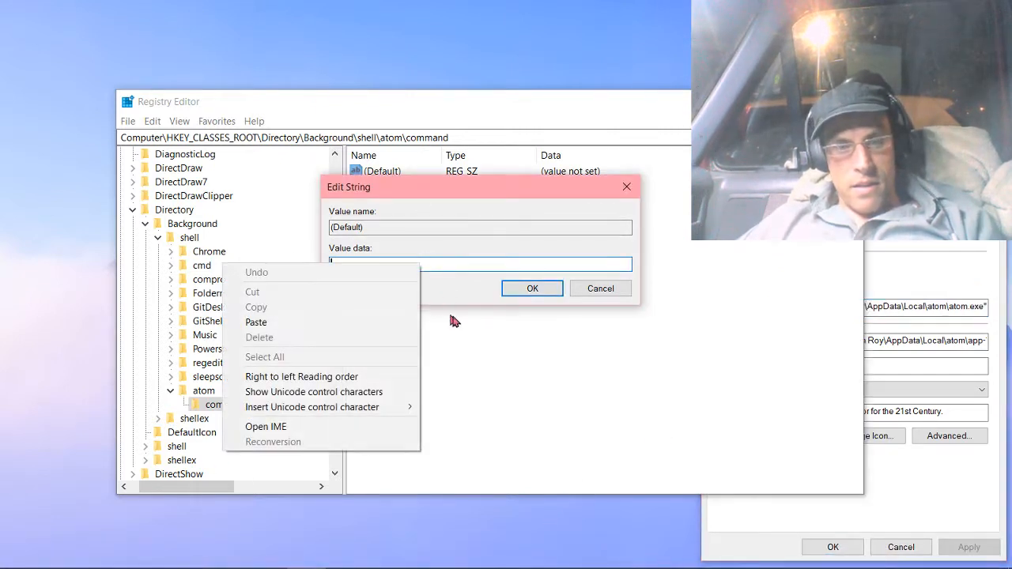
left_click(455, 263)
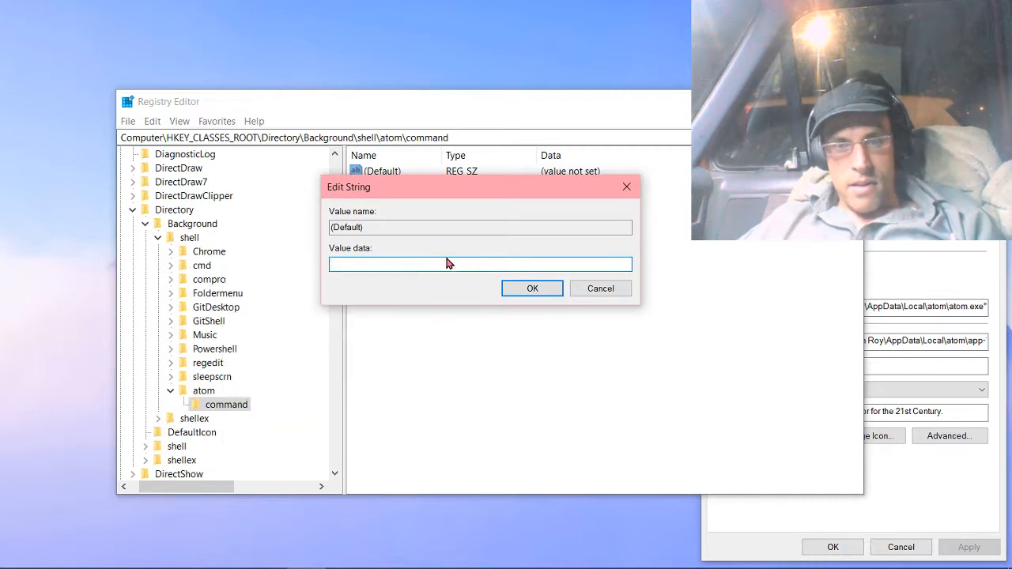
type("\"C:\\Users\\Johnathan Roy\\AppData\\Local\\atom\\atom.exe\"")
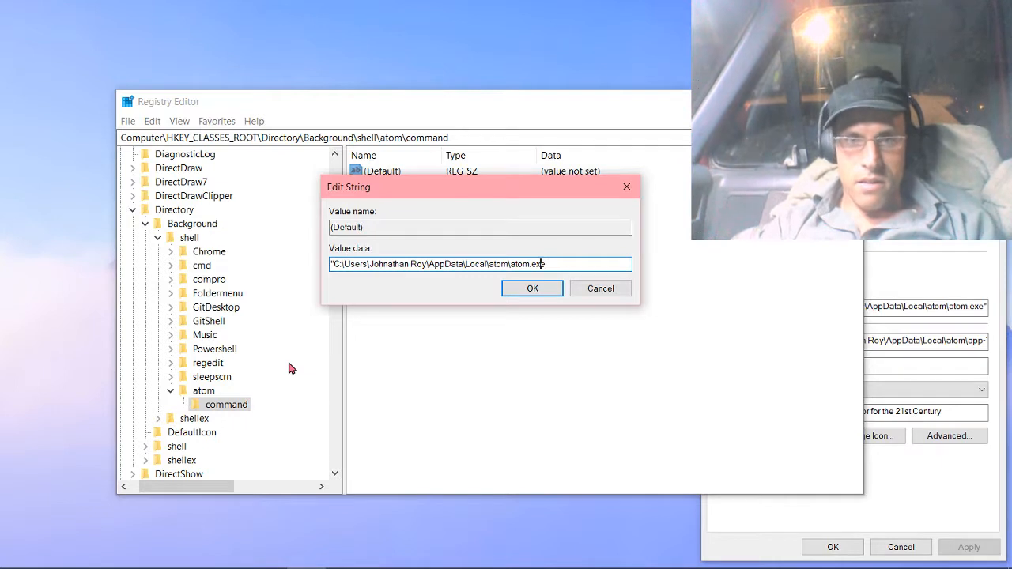
key("Left")
key("Left")
key("Left")
key("Left")
key("Left")
key("Left")
key("Left")
key("Left")
key("Left")
key("Left")
key("Left")
key("Left")
key("Left")
key("Left")
key("Left")
key("Left")
key("Left")
key("Left")
key("Left")
key("Left")
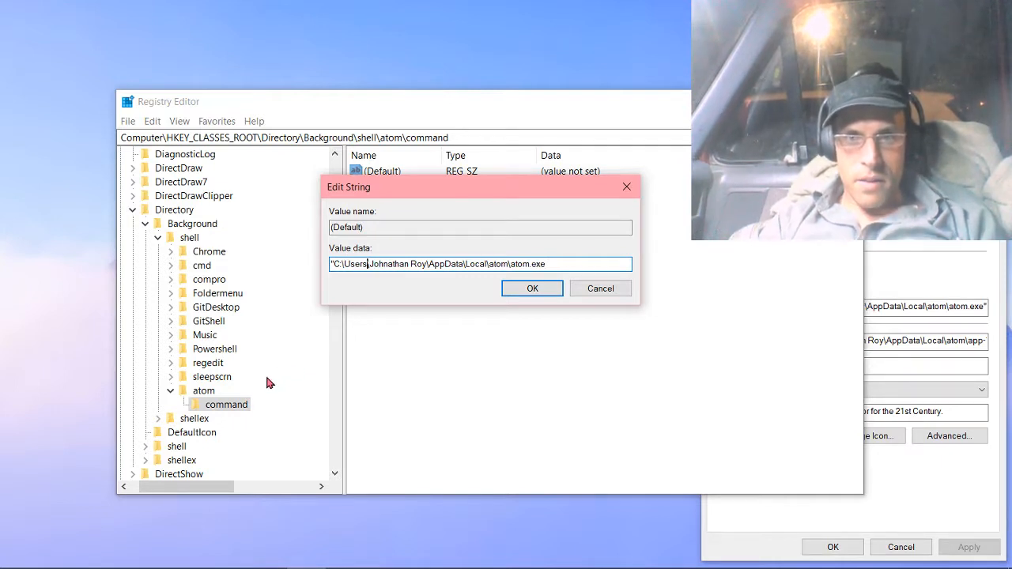
key("Left")
key("Left")
key("Left")
key("Left")
key("Left")
key("Left")
key("Left")
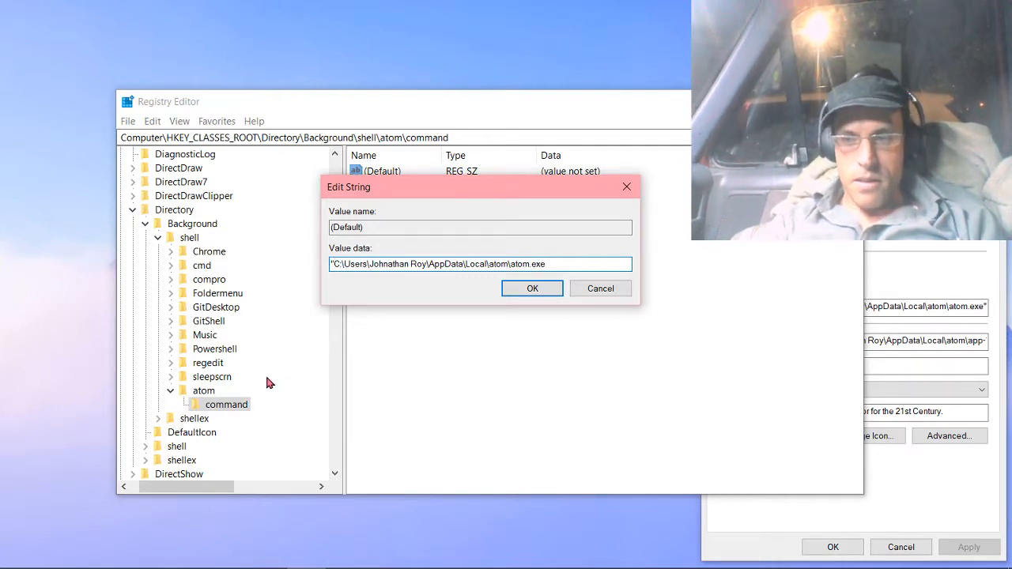
key("BackSpace")
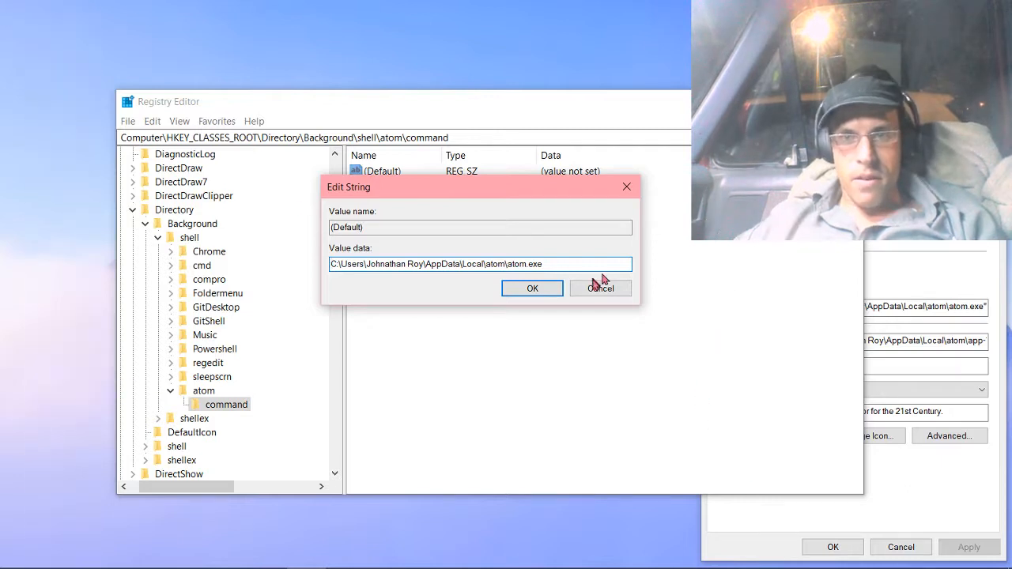
left_click(530, 291)
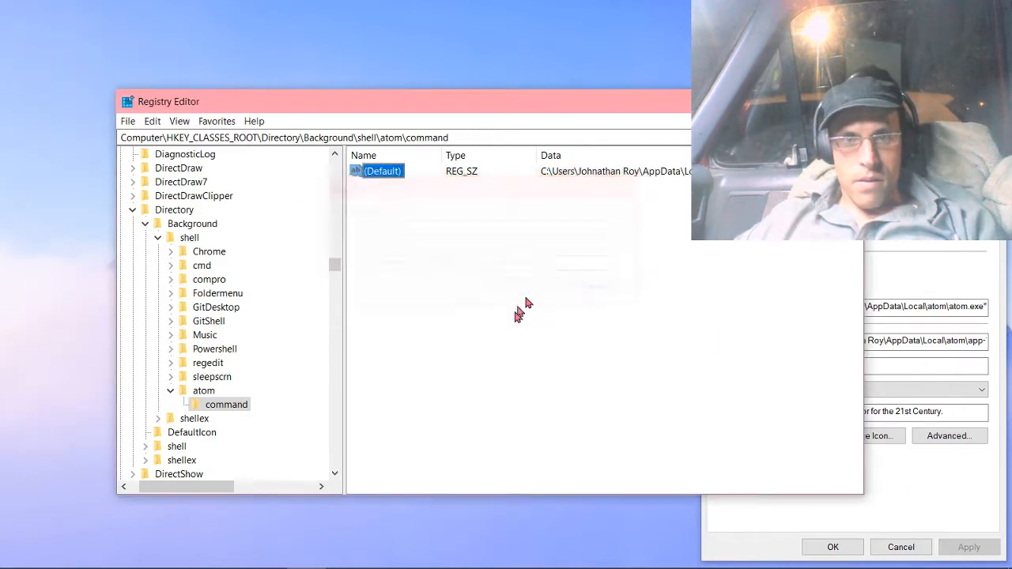
Test the new atom entry in the desktop context menu by launching Atom from it, and close the Atom window.
right_click(45, 355)
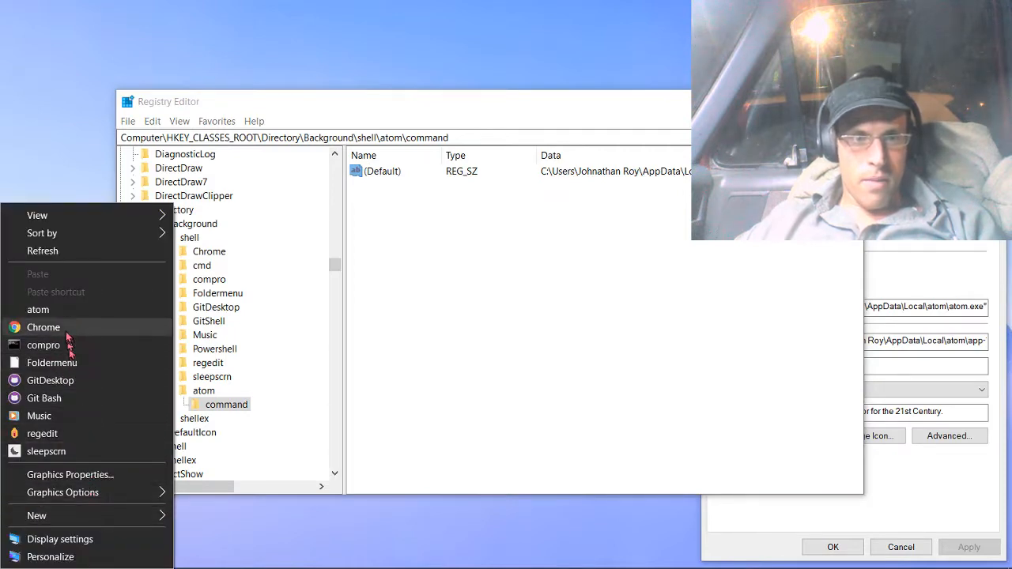
right_click(158, 33)
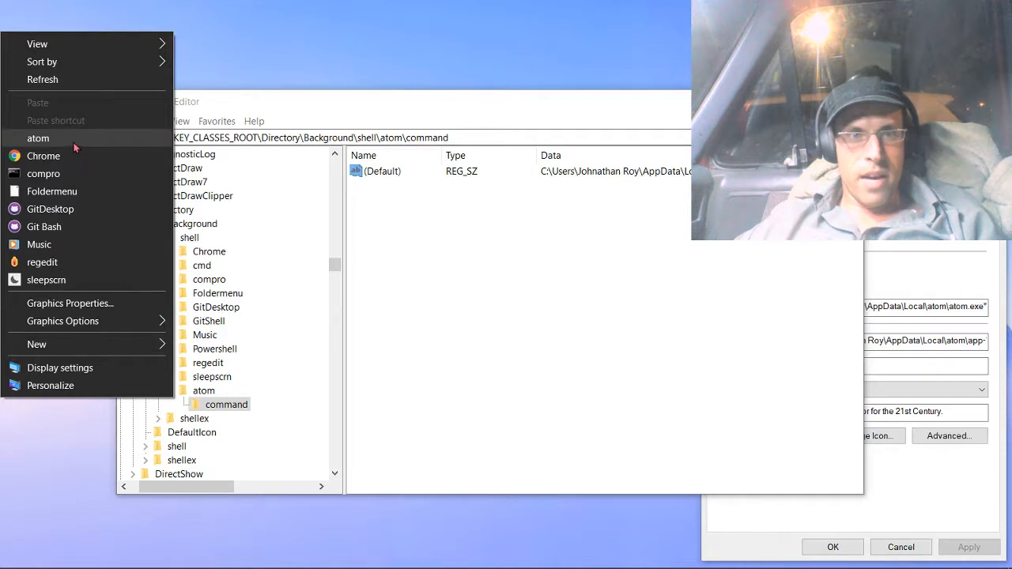
left_click(74, 143)
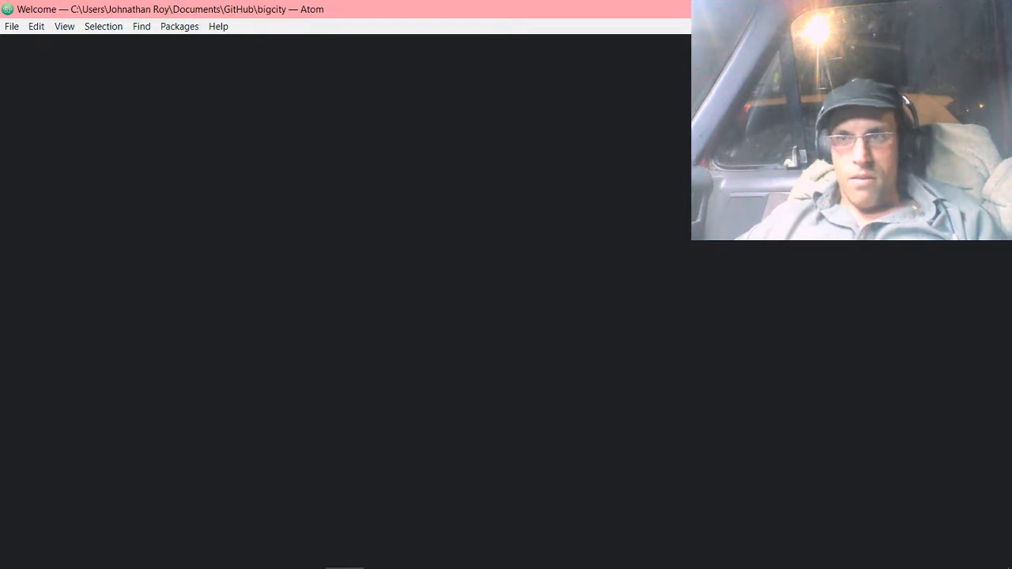
left_click(997, 9)
Review the atom entry in the desktop context menu and view the values of the atom key and its command subkey.
right_click(37, 163)
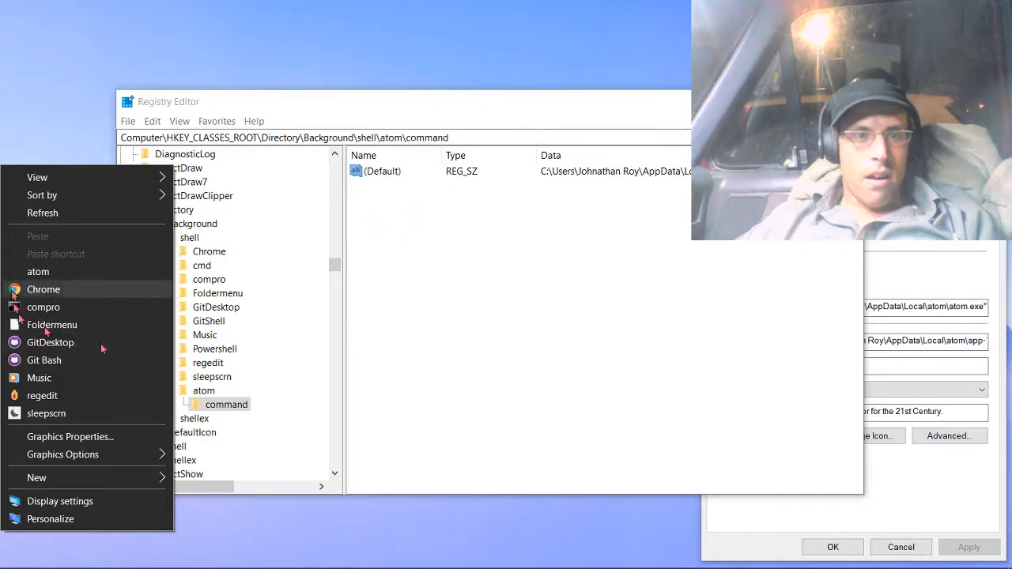
left_click(210, 410)
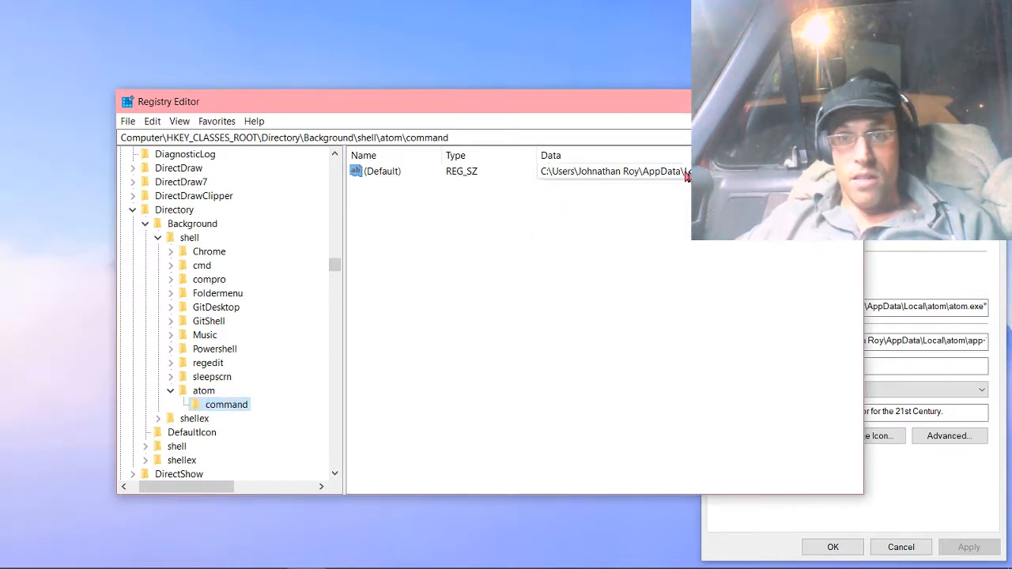
left_click(201, 392)
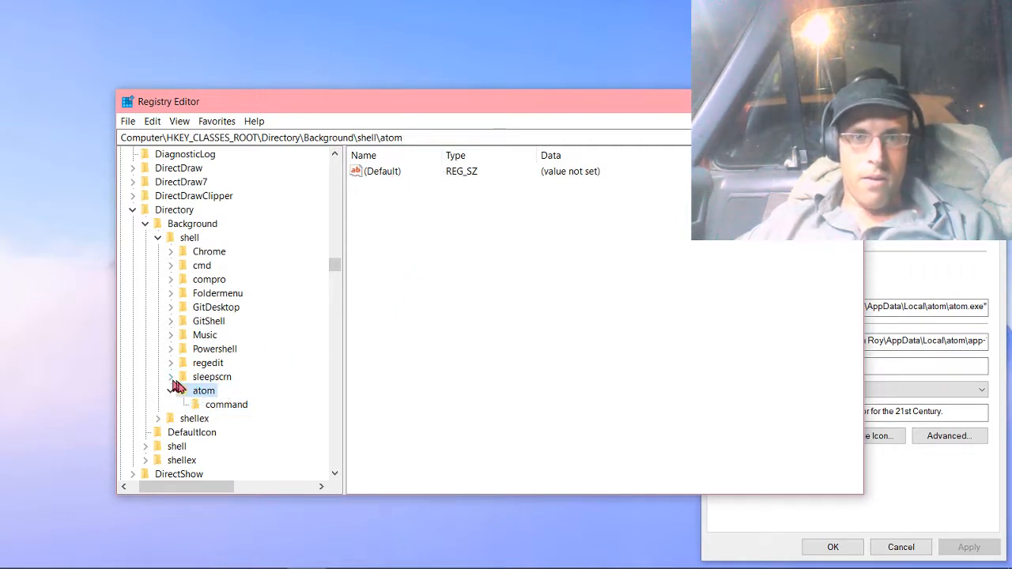
left_click(213, 405)
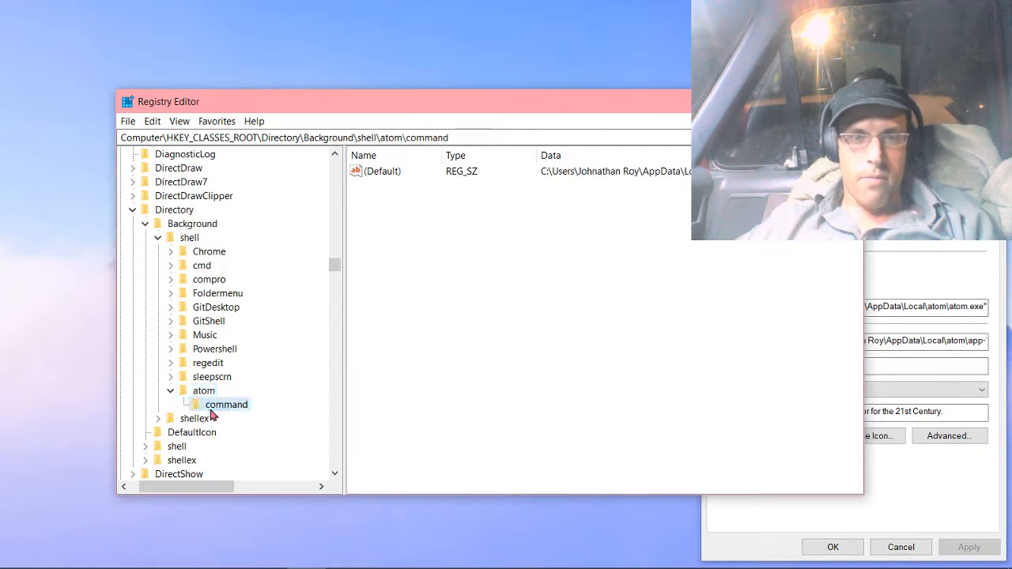
left_click(203, 392)
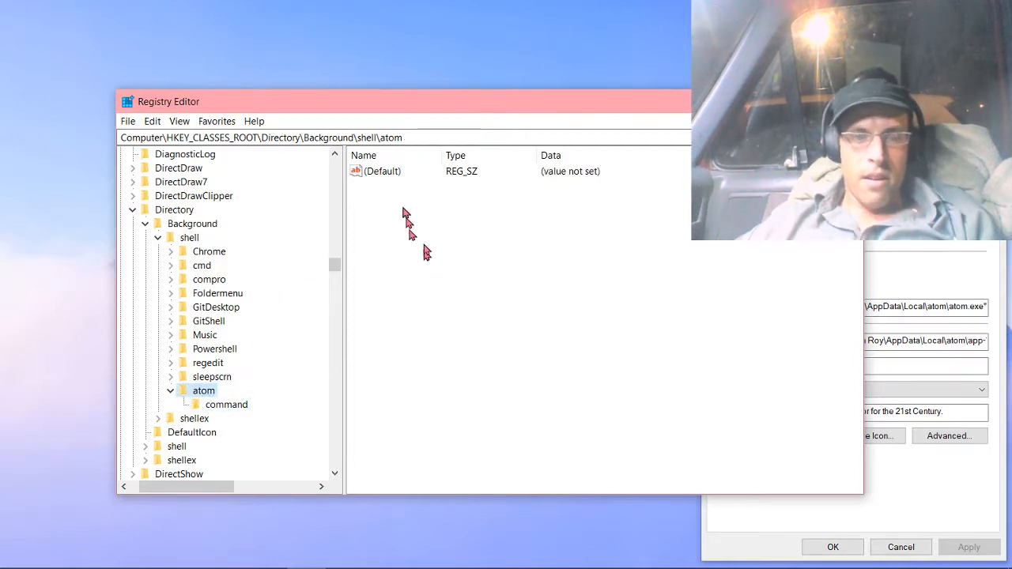
mouse_move(411, 204)
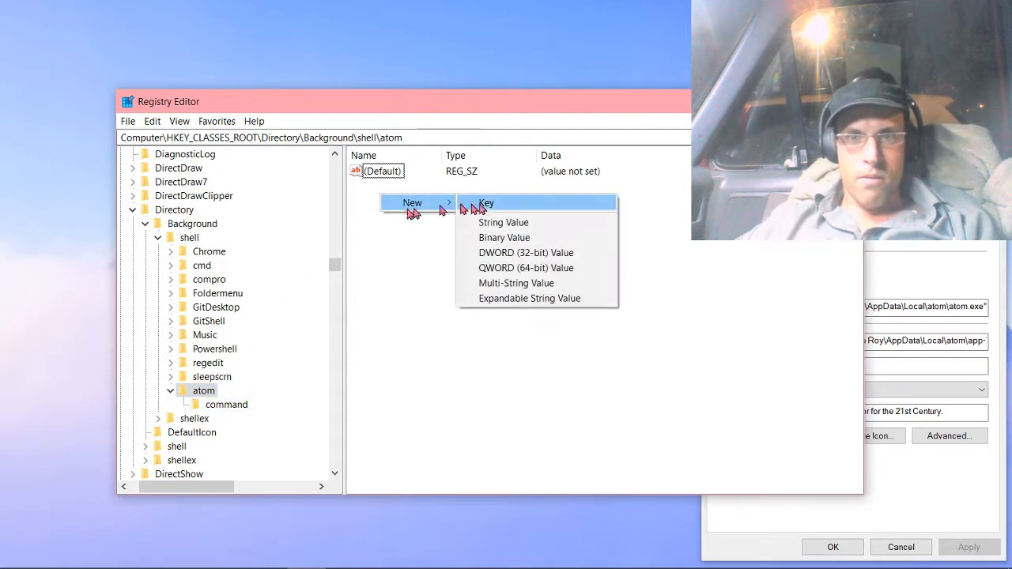
left_click(482, 205)
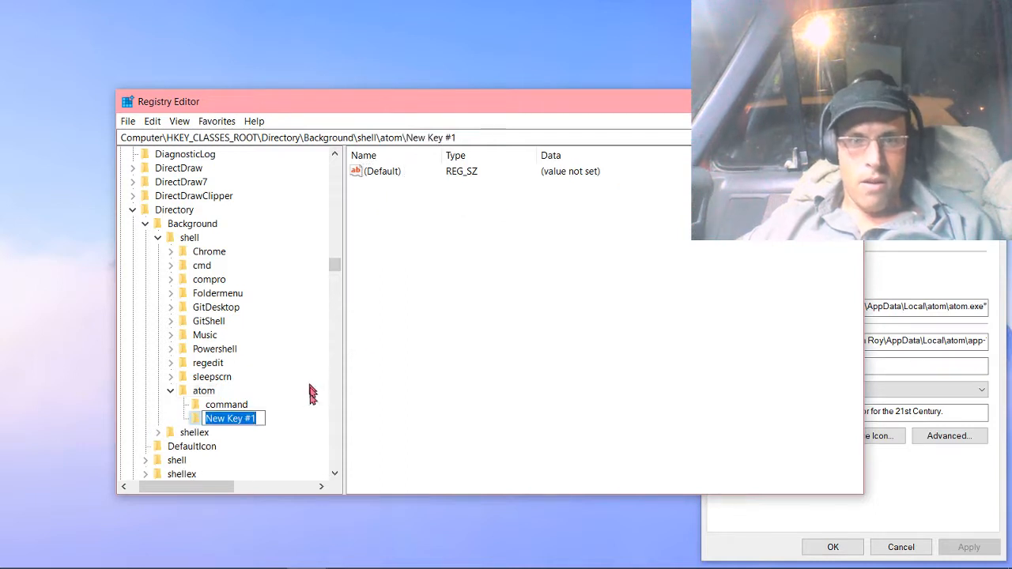
right_click(245, 418)
left_click(285, 417)
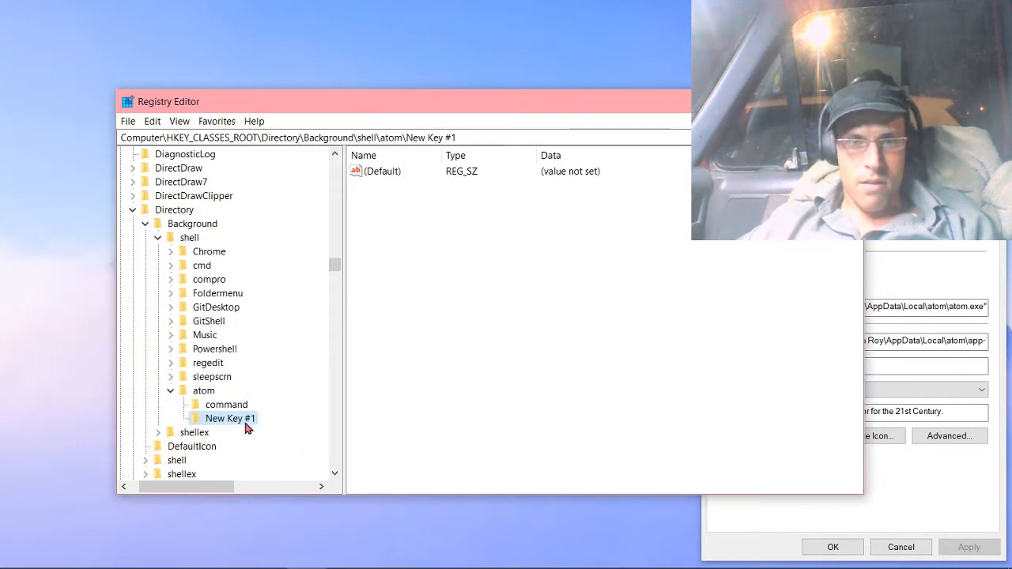
right_click(246, 423)
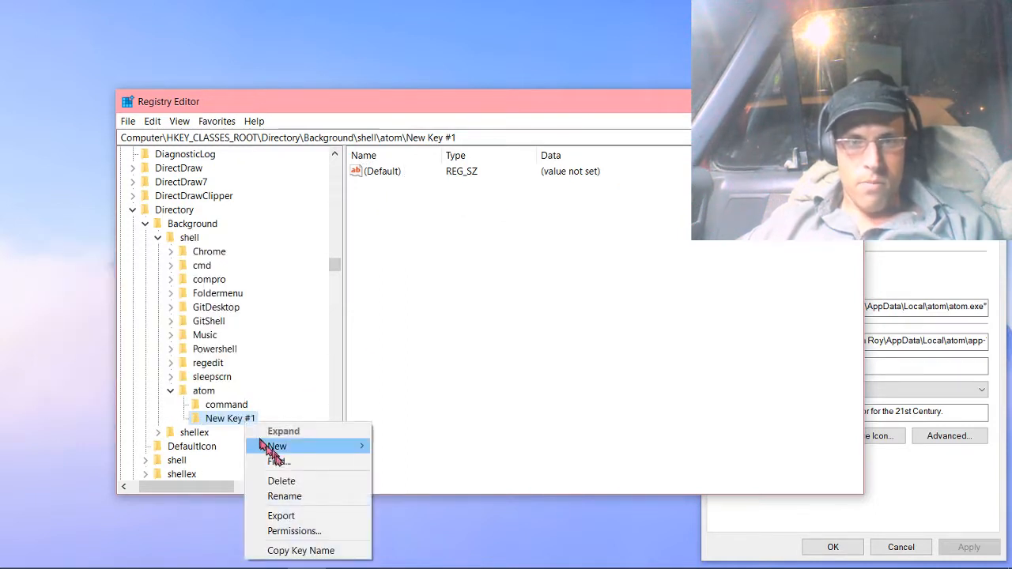
left_click(281, 480)
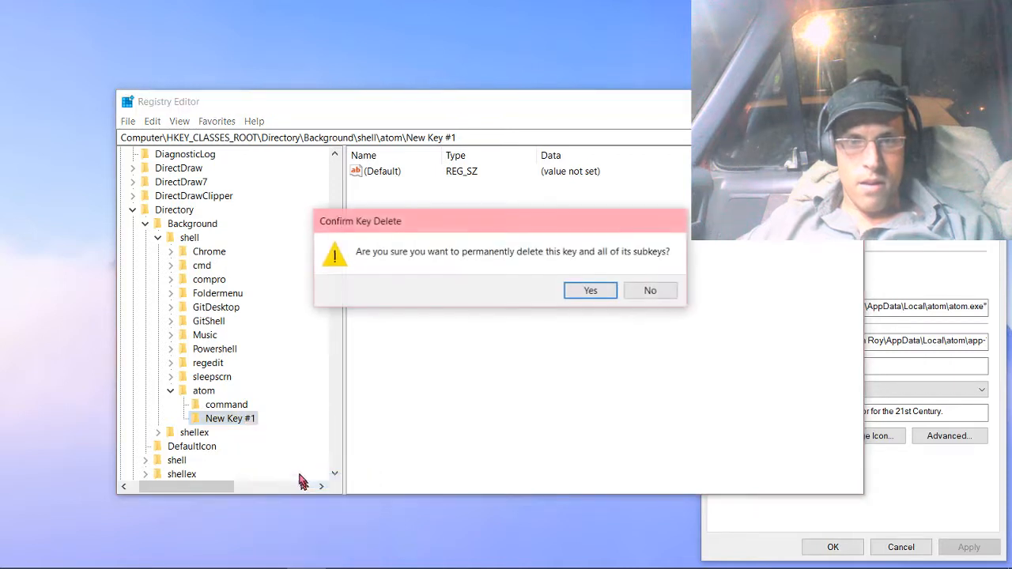
left_click(590, 291)
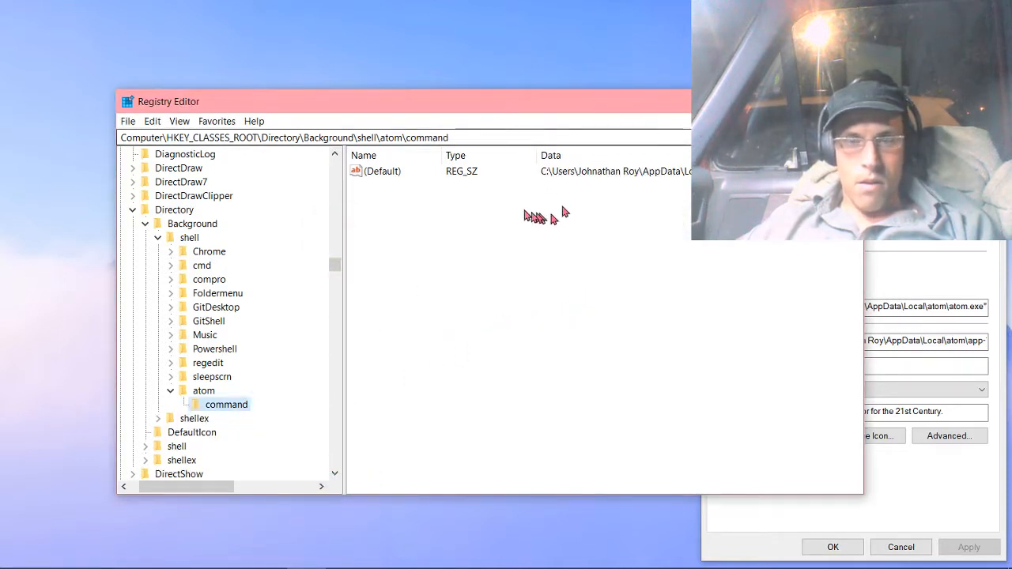
left_click(446, 210)
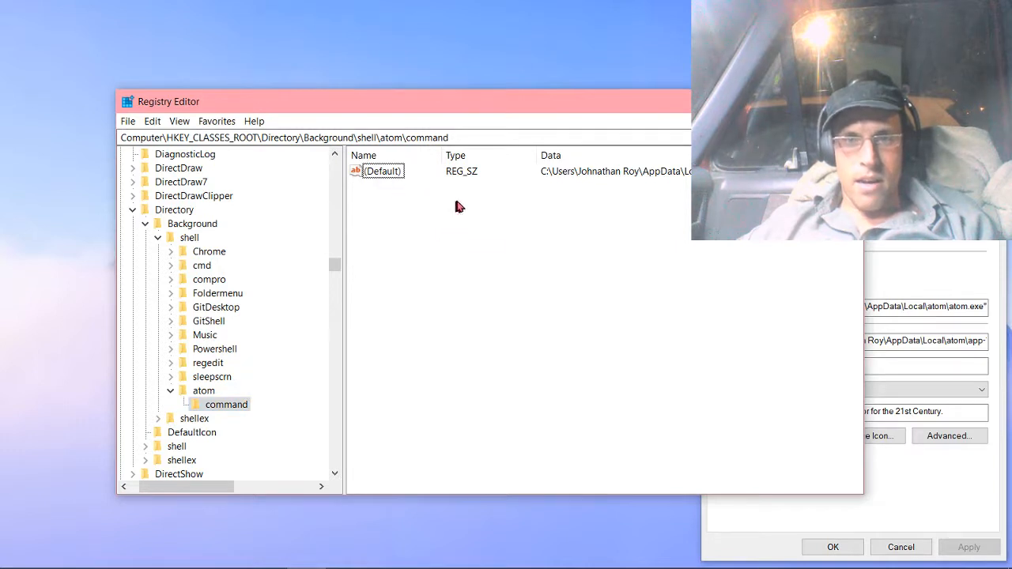
right_click(448, 291)
mouse_move(466, 301)
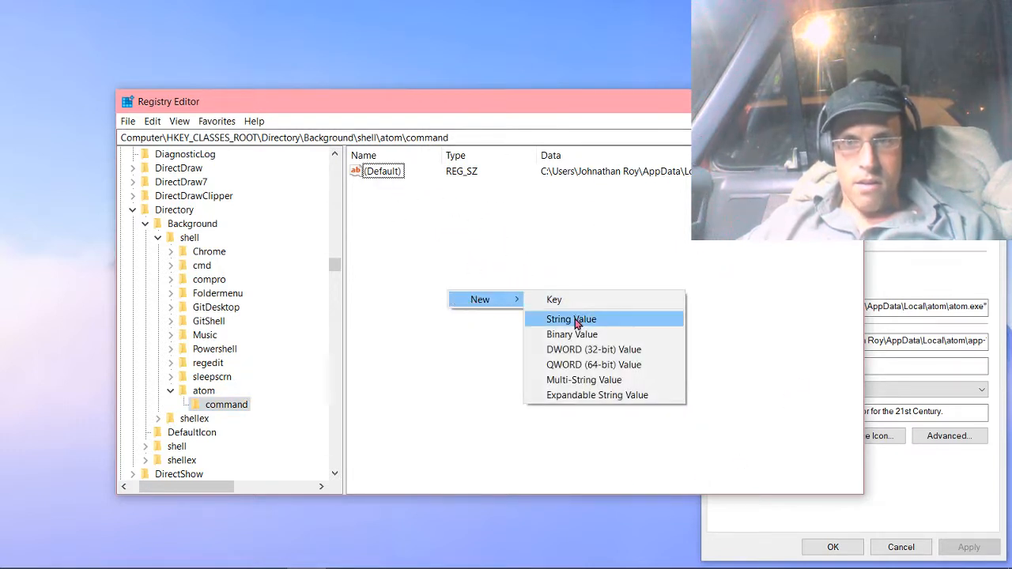
left_click(557, 300)
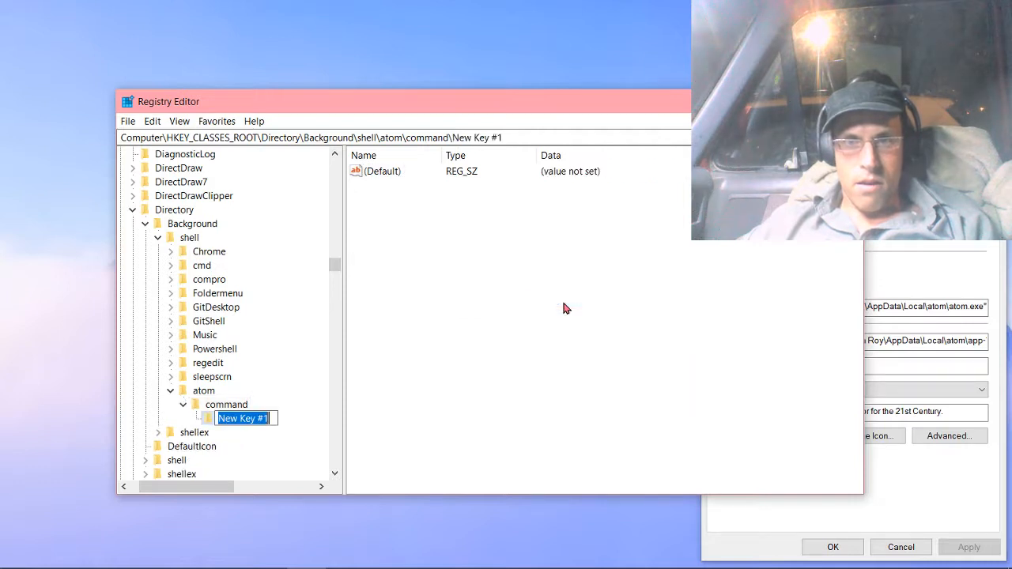
right_click(261, 423)
left_click(188, 308)
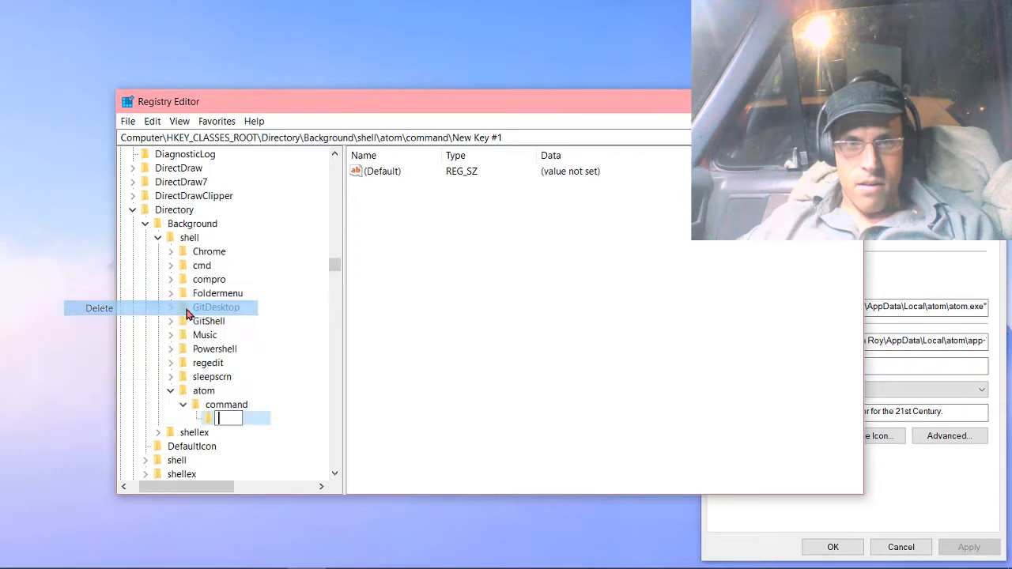
left_click(263, 443)
left_click(672, 294)
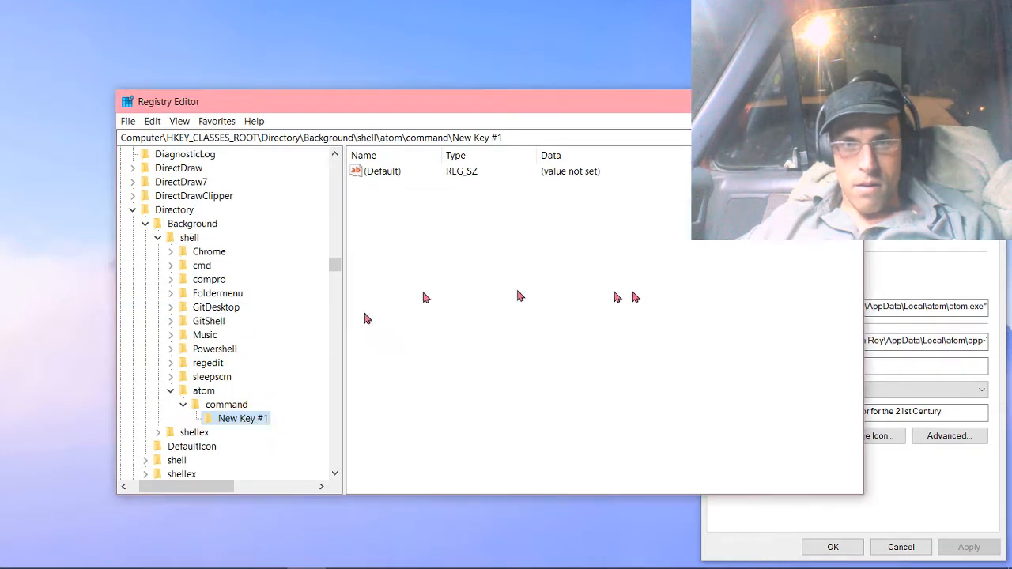
right_click(253, 421)
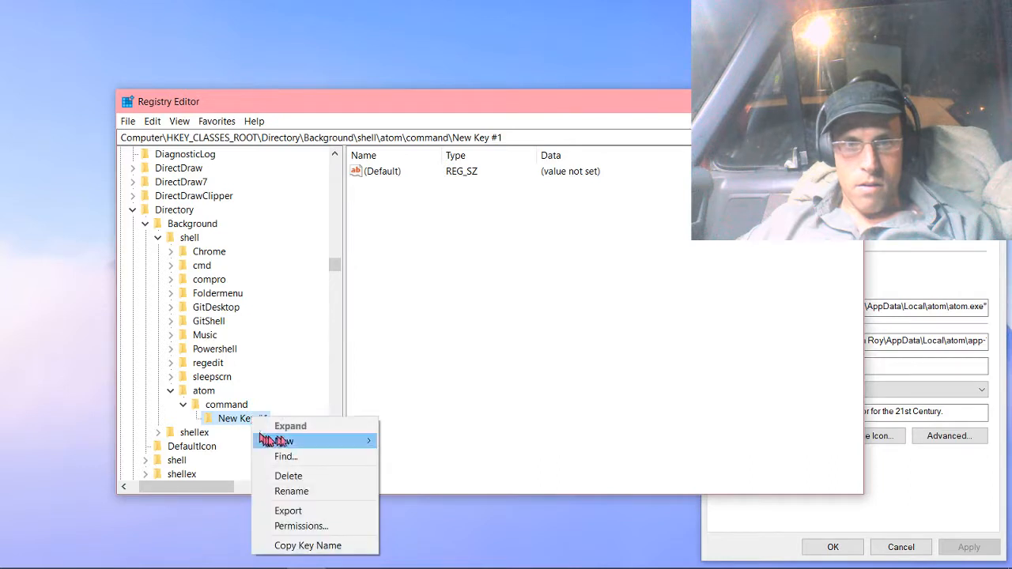
left_click(294, 477)
left_click(605, 288)
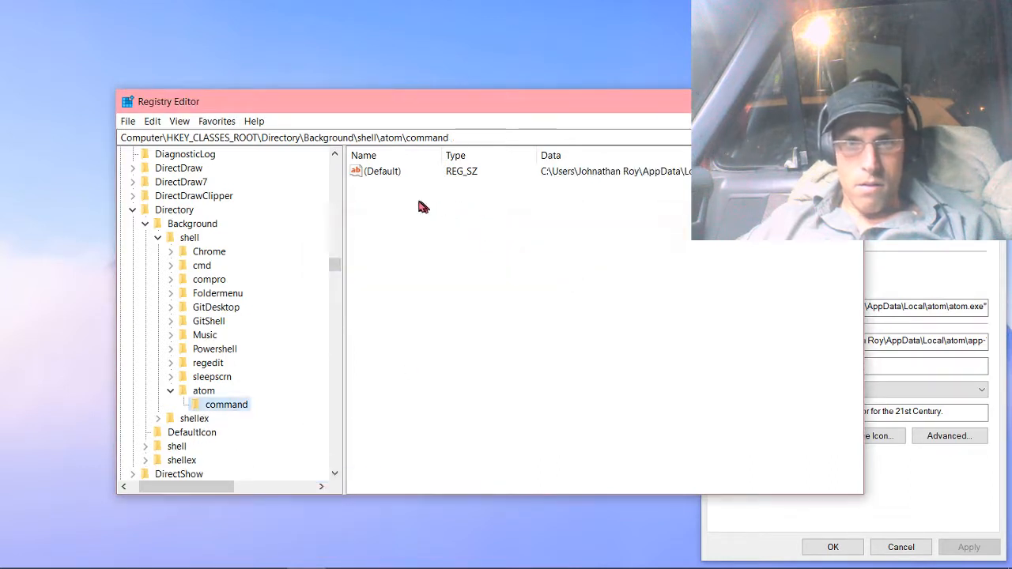
Add a string value named Icon to the command key under atom.
right_click(420, 204)
mouse_move(462, 215)
left_click(542, 229)
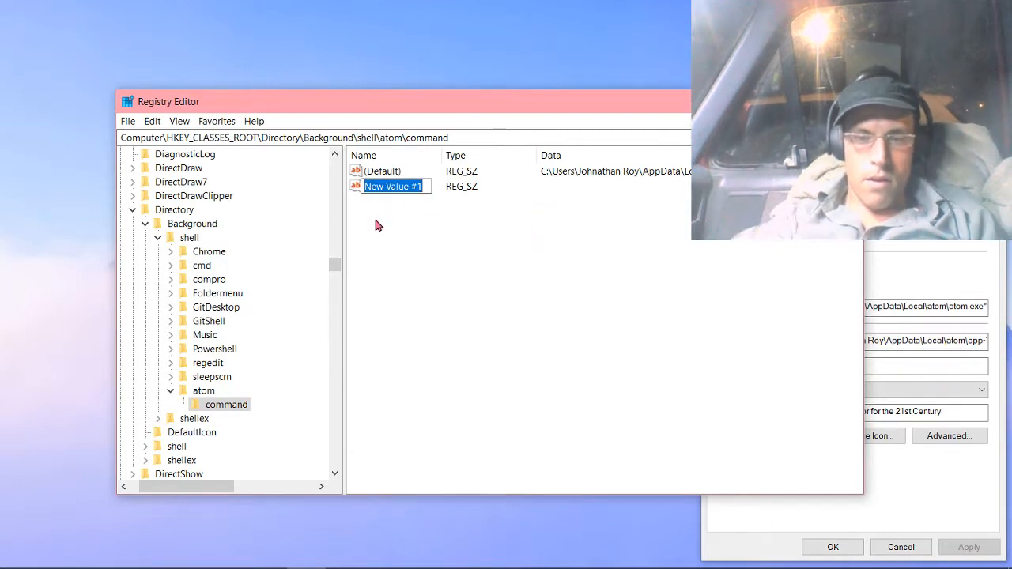
type("Icon")
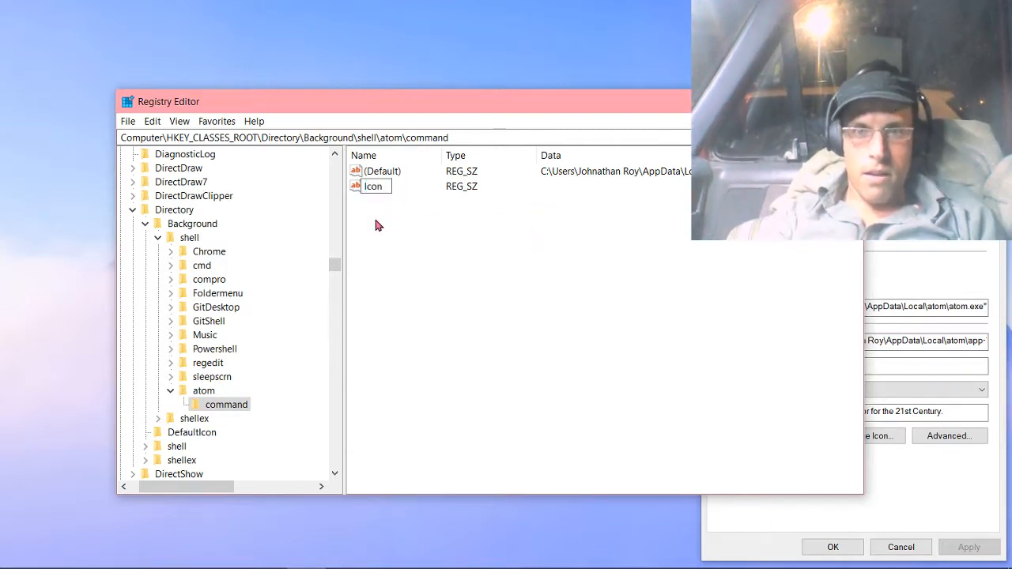
key("Return")
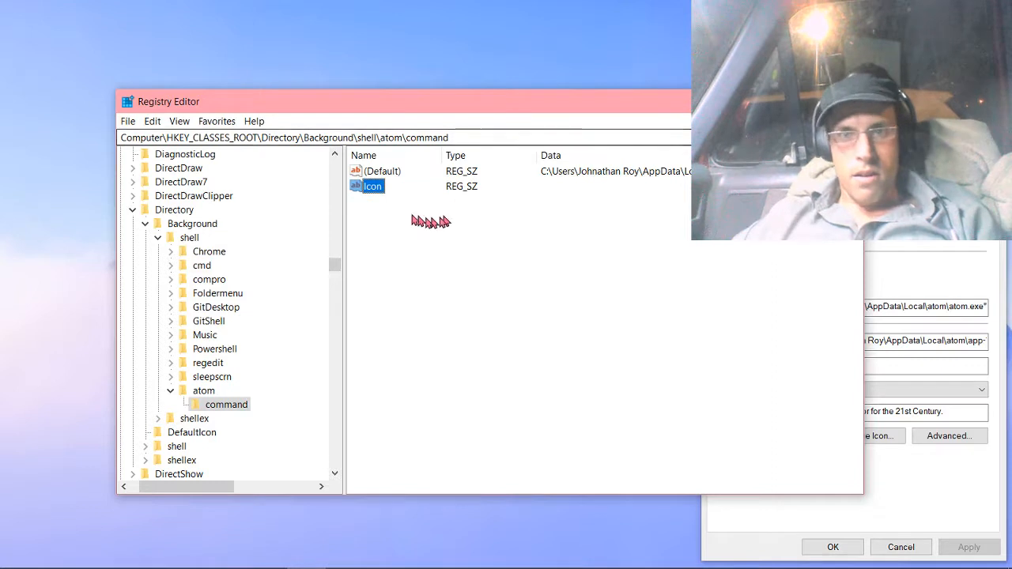
Set the command key's Icon data to the copied atom.exe path without quotation marks, and check the desktop context menu for the icon.
right_click(376, 195)
left_click(395, 198)
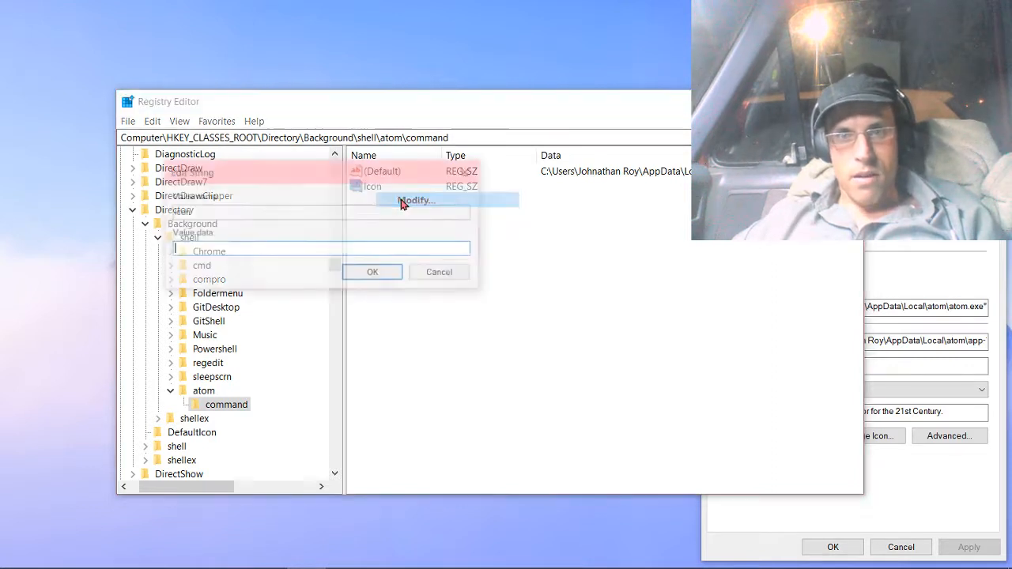
mouse_move(2, 233)
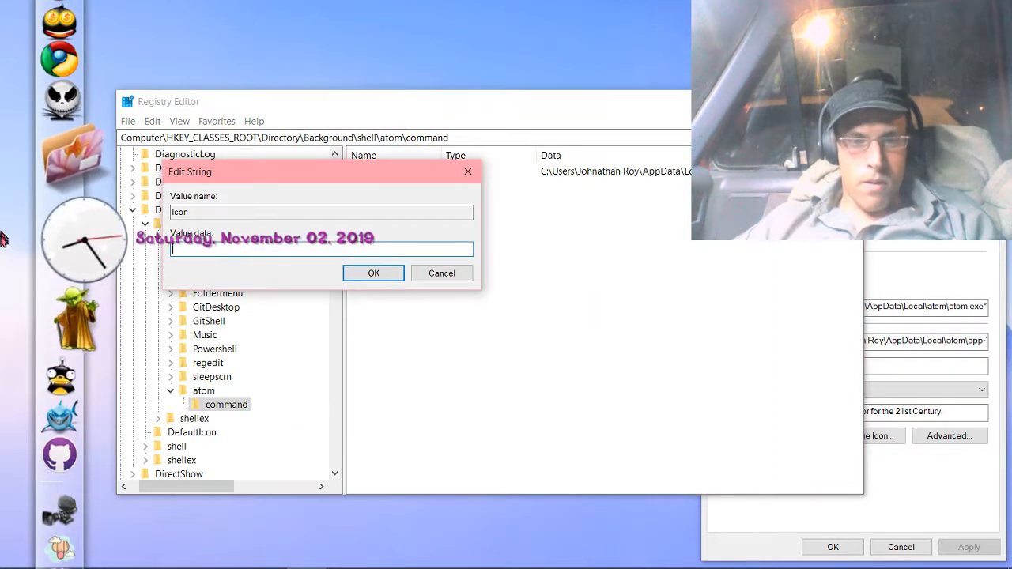
type("\"C:\\Users\\Johnathan Roy\\AppData\\Local\\atom\\atom.exe\"")
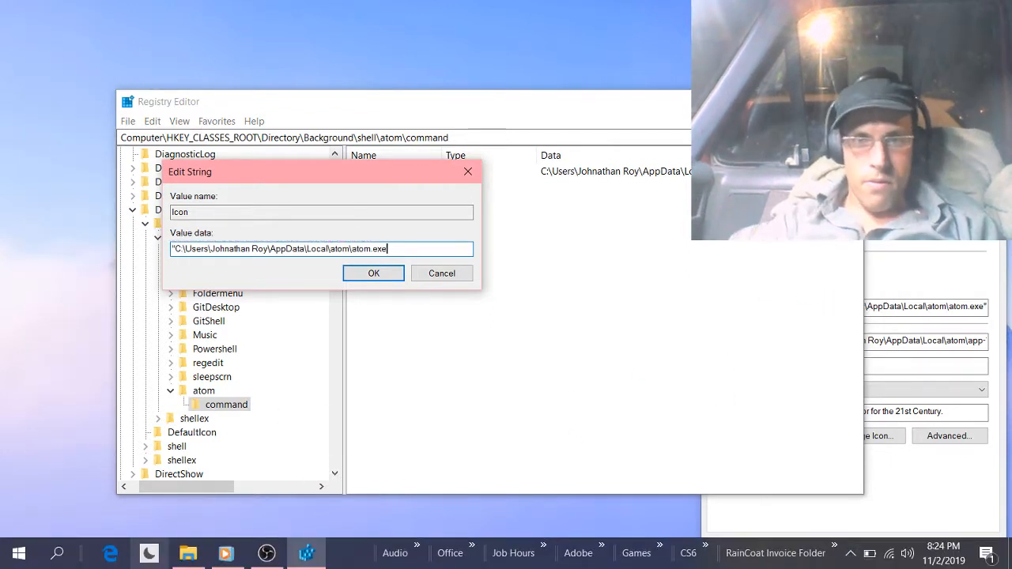
key("BackSpace")
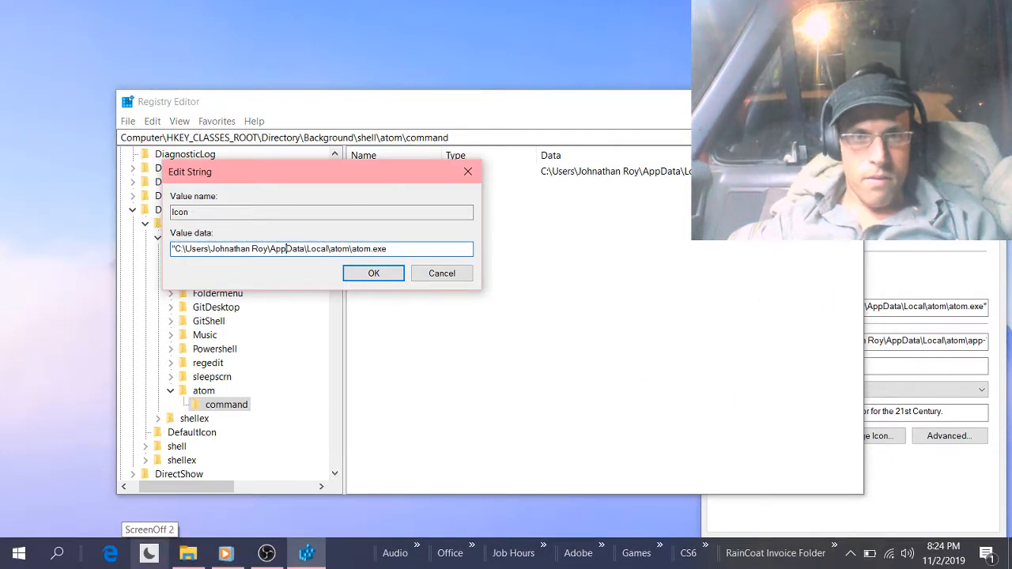
left_click(174, 248)
key("BackSpace")
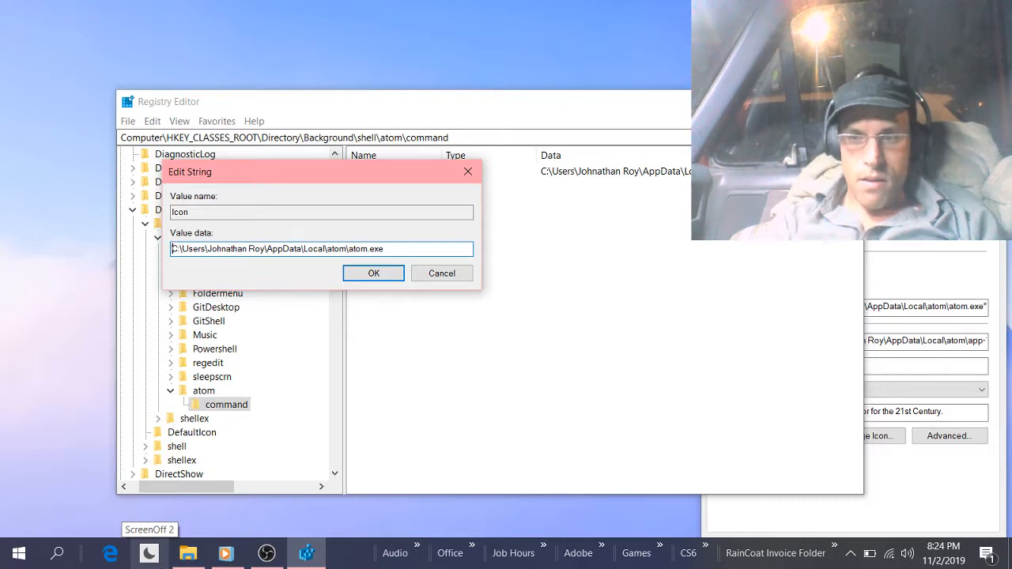
left_click(367, 273)
right_click(63, 150)
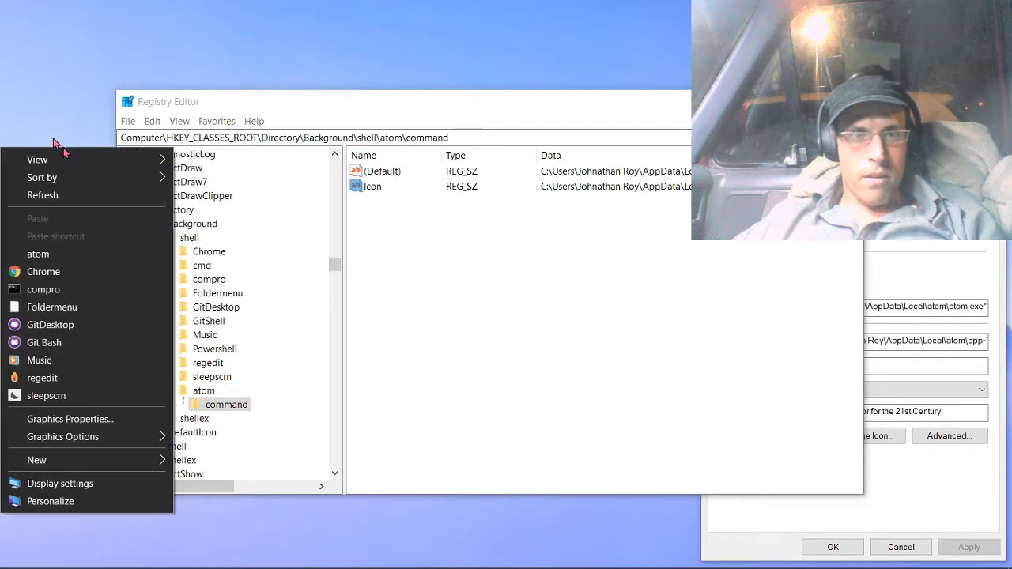
left_click(52, 85)
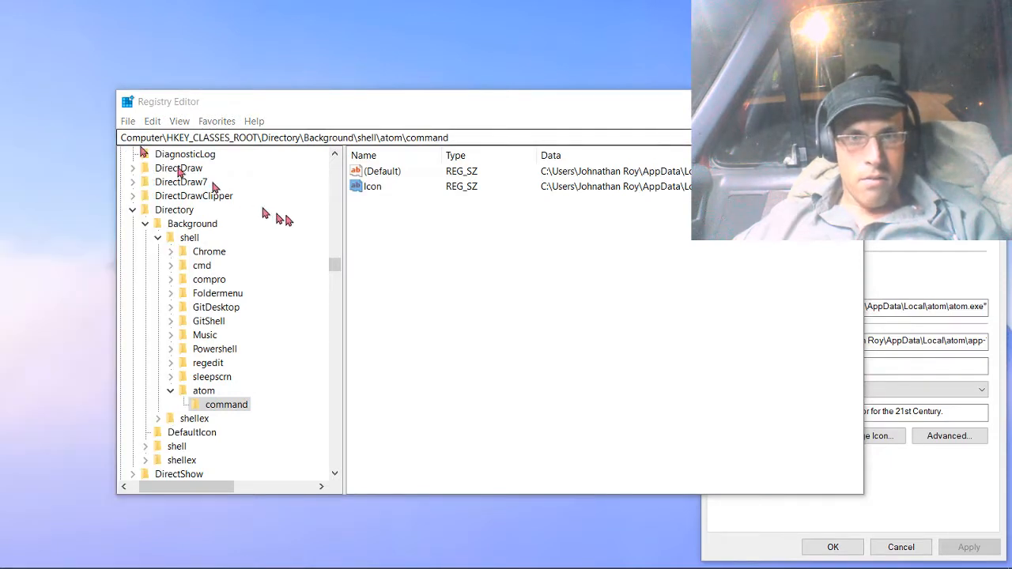
Delete the Icon string value from the command key under atom.
left_click(203, 391)
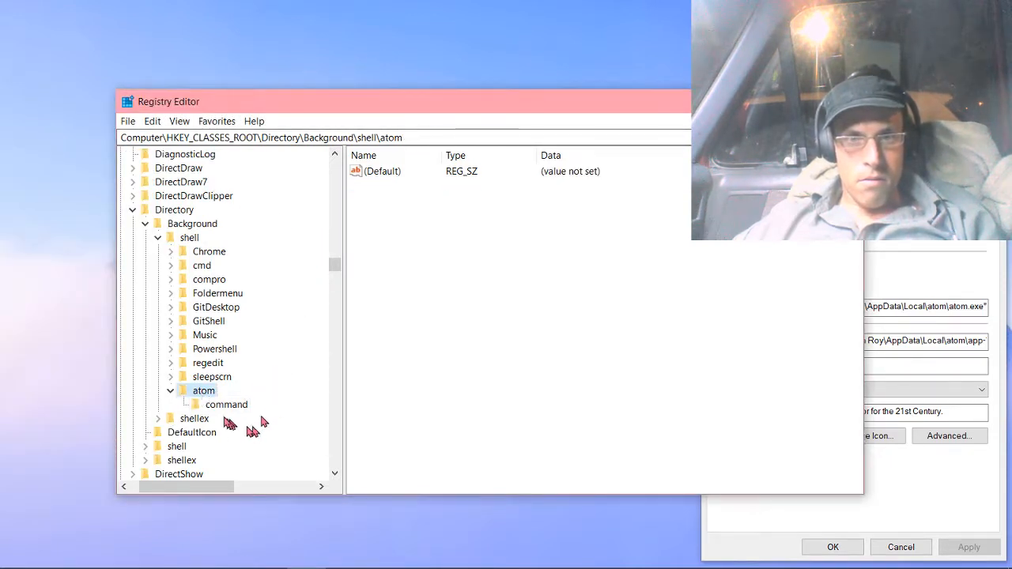
left_click(218, 405)
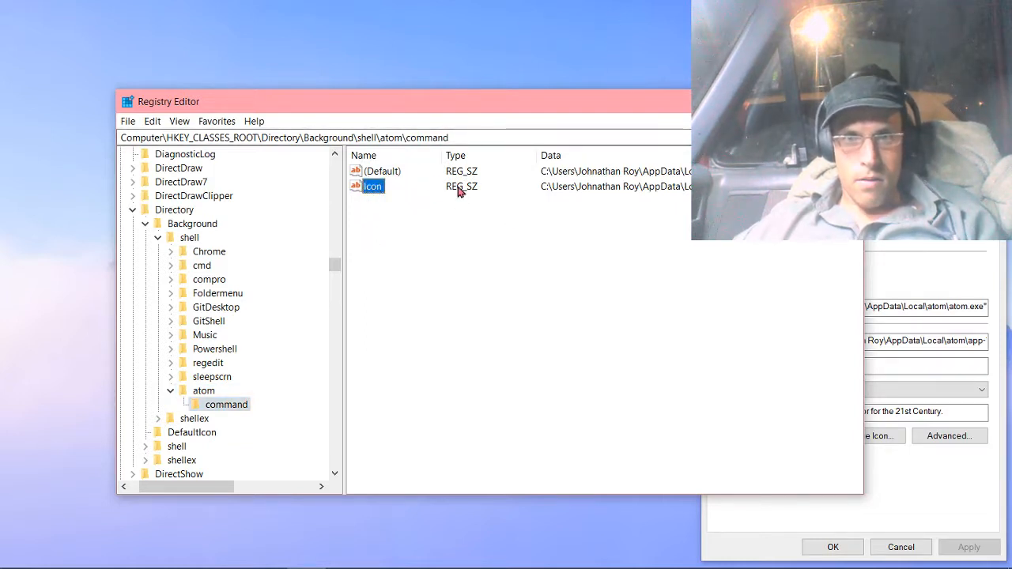
left_click(371, 190)
right_click(375, 188)
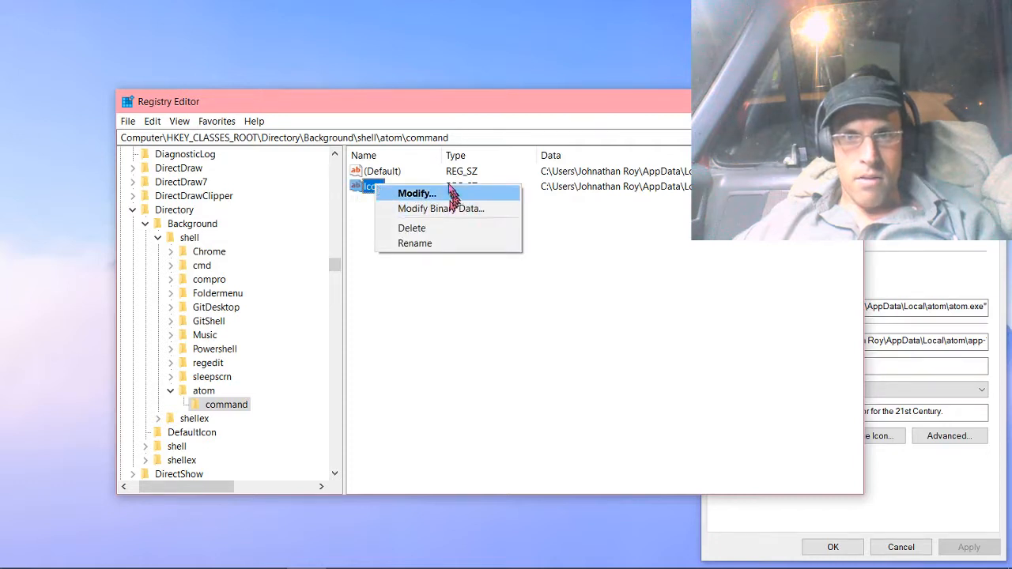
left_click(420, 228)
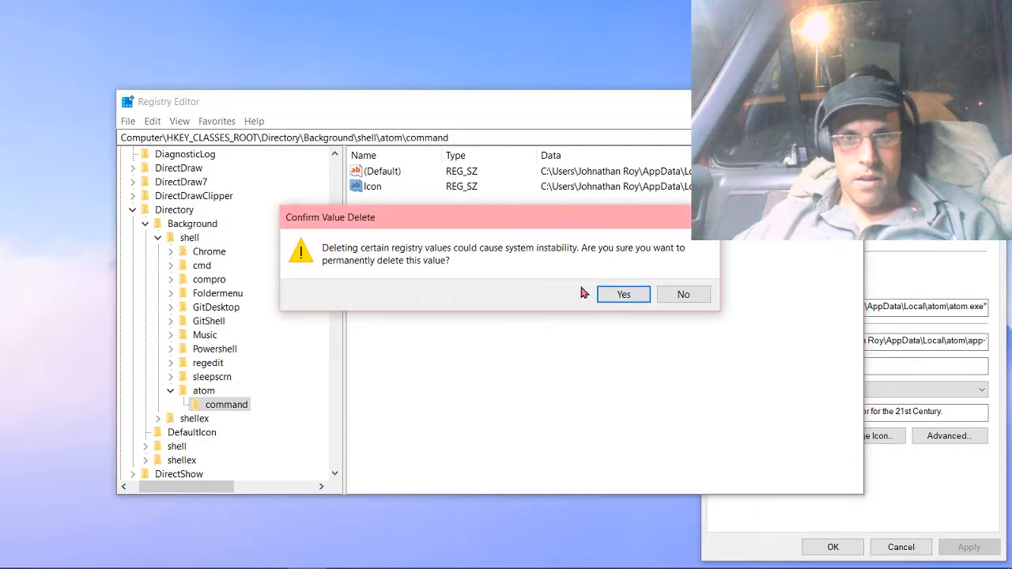
left_click(608, 294)
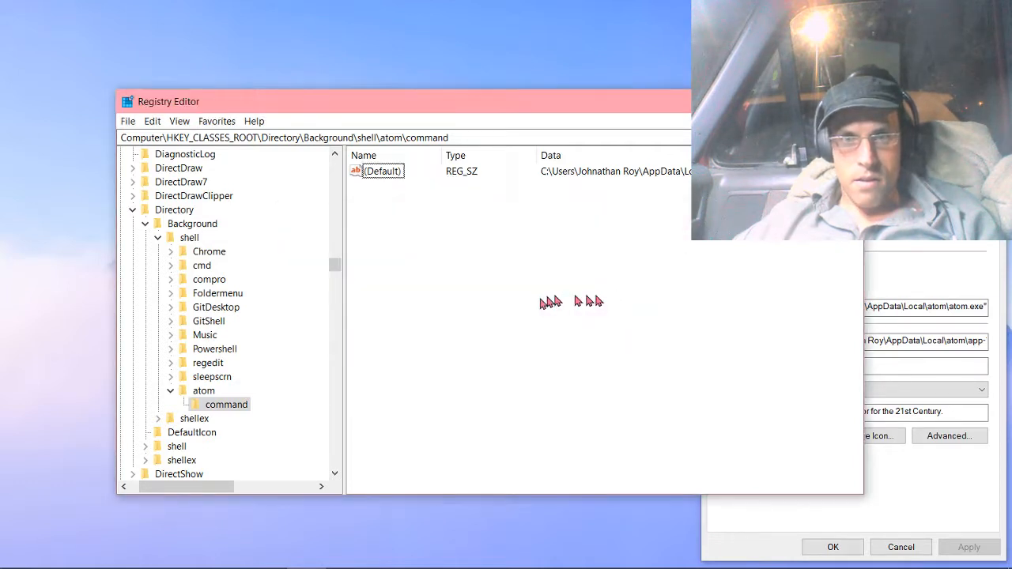
Add a string value named Icon directly to the atom key.
left_click(220, 393)
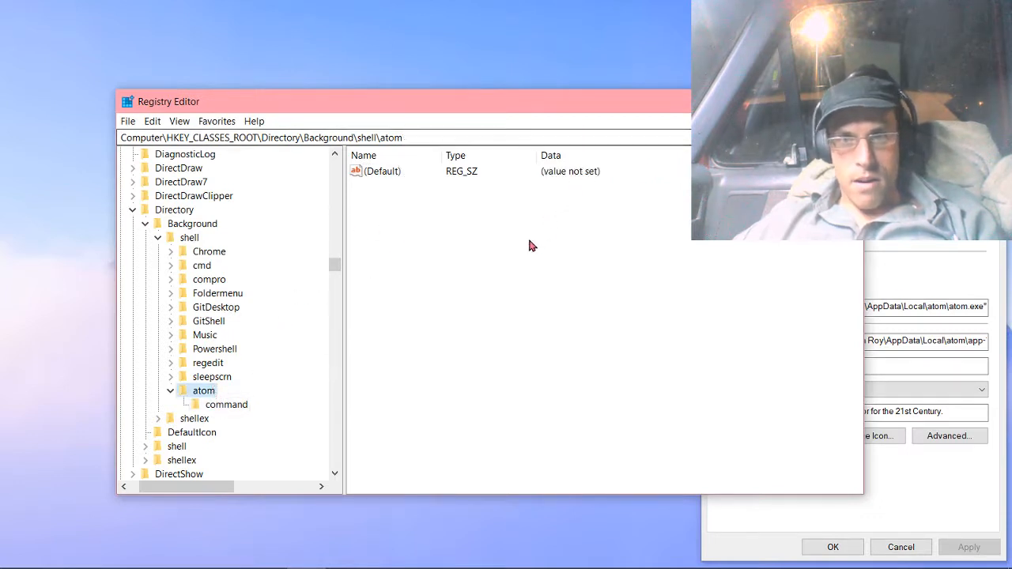
right_click(436, 207)
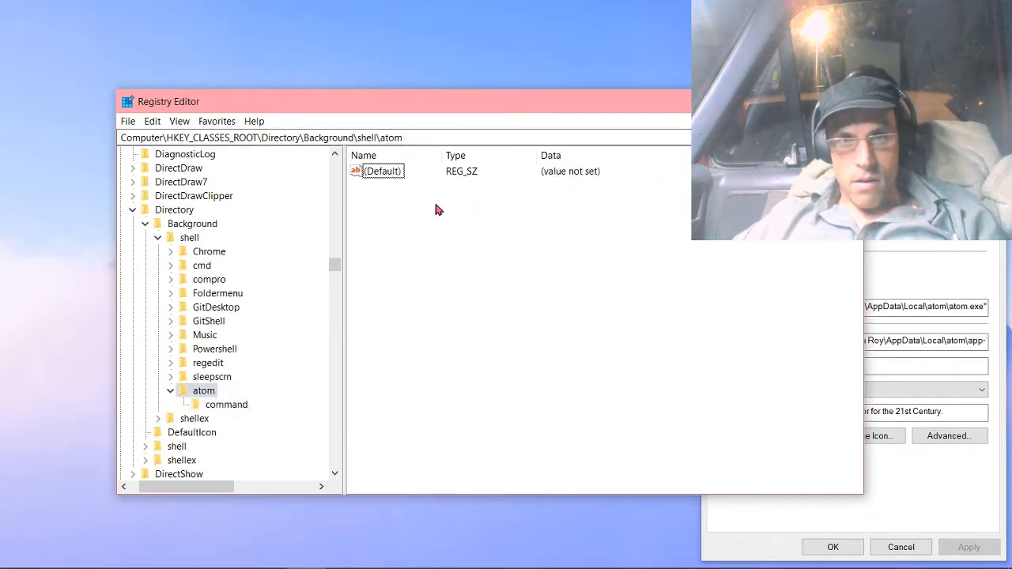
mouse_move(475, 214)
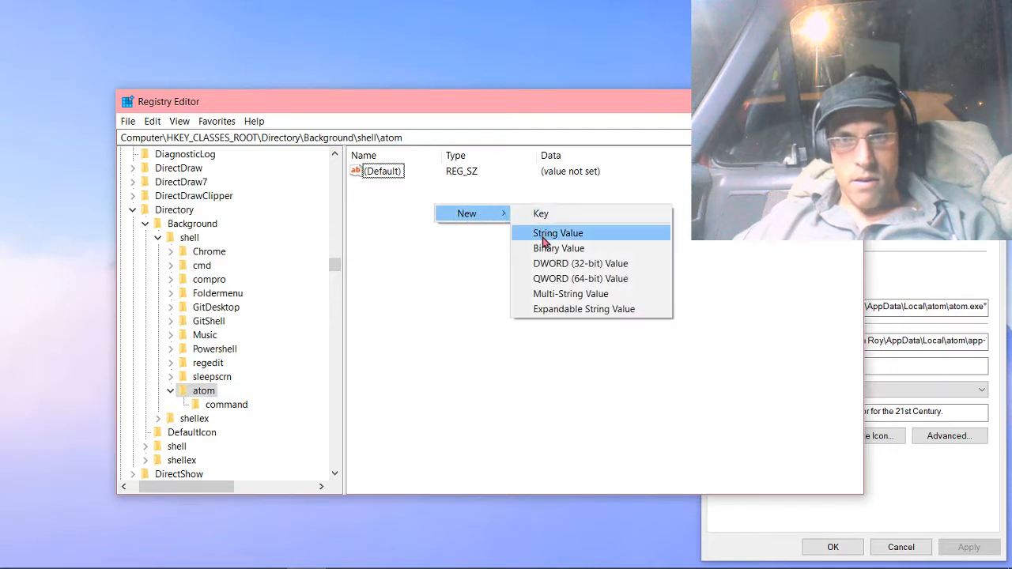
left_click(542, 233)
type("Icon")
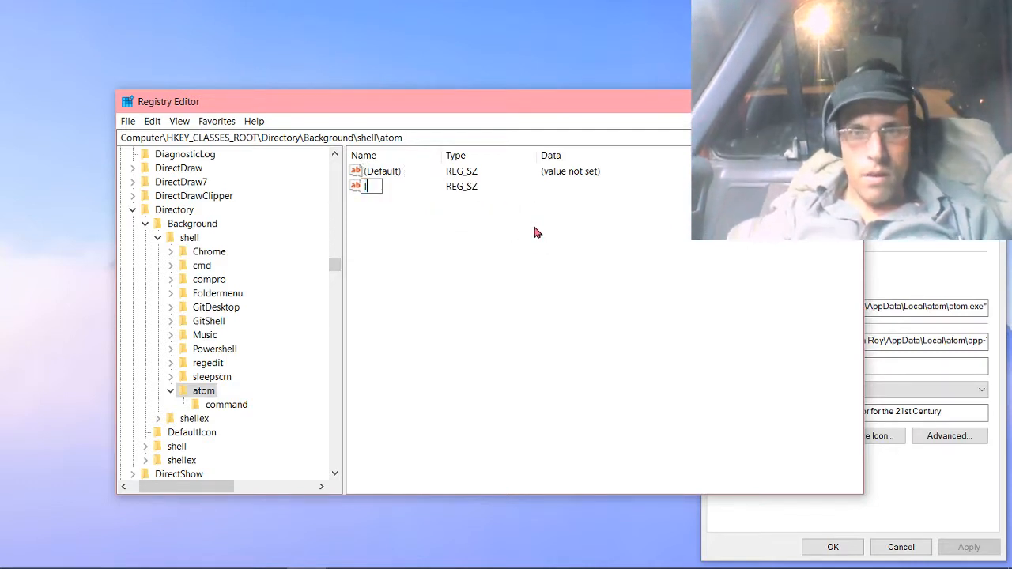
key("Return")
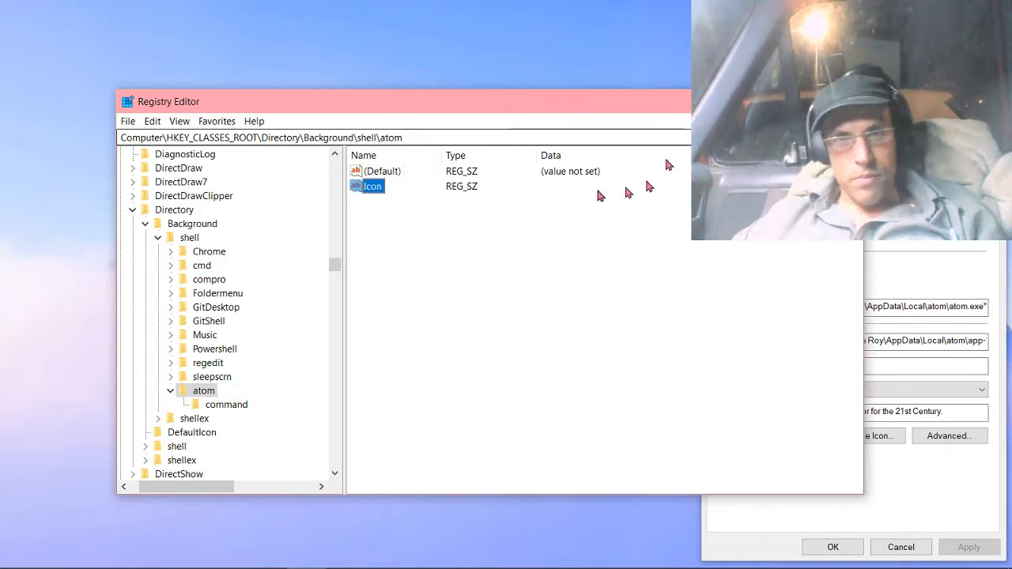
Set the atom key's Icon data to the copied atom.exe path without quotation marks, and check the desktop context menu for the icon.
right_click(380, 193)
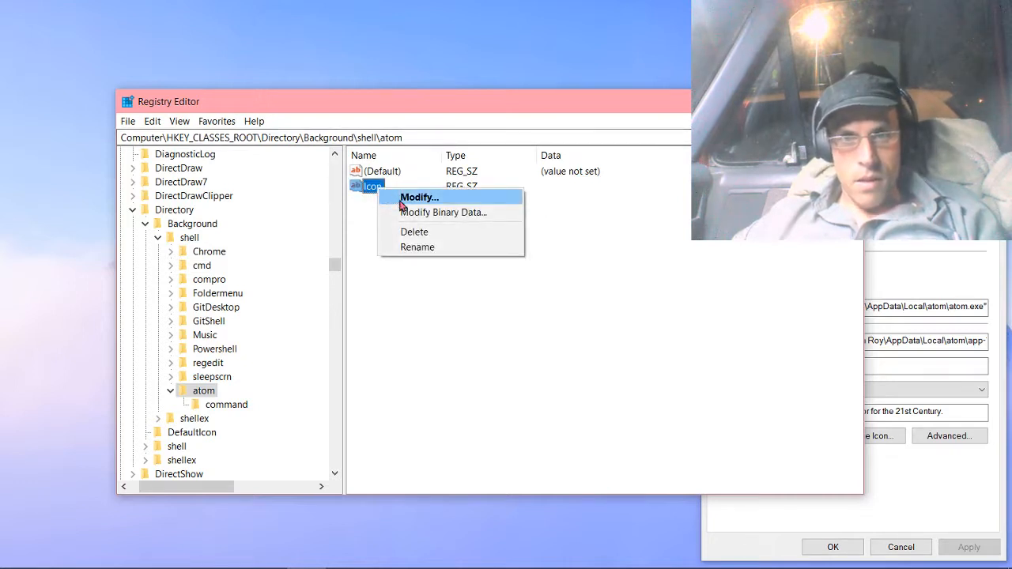
left_click(404, 198)
type("\"C:\\Users\\Johnathan Roy\\AppData\\Local\\atom\\atom.exe\"")
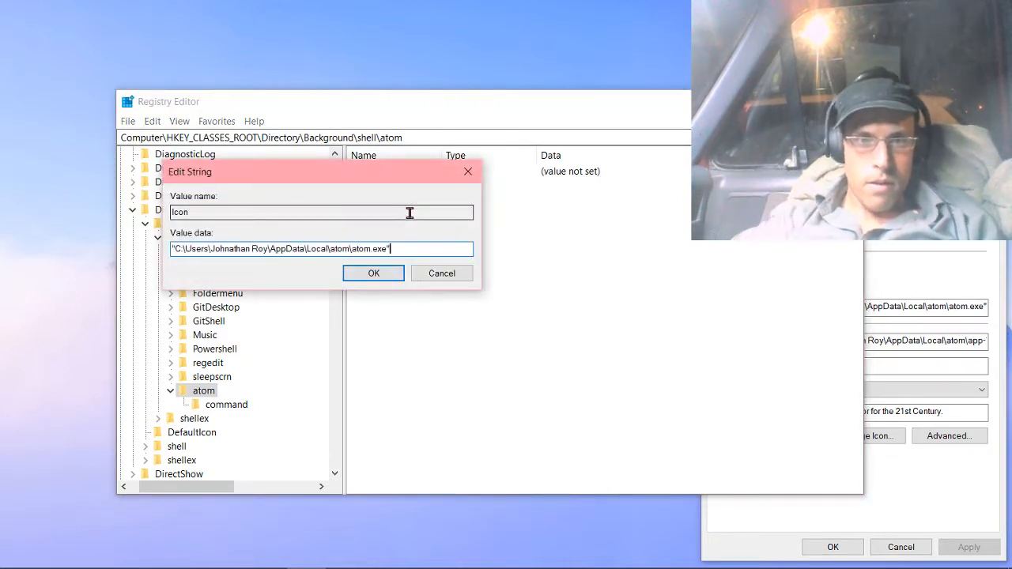
key("BackSpace")
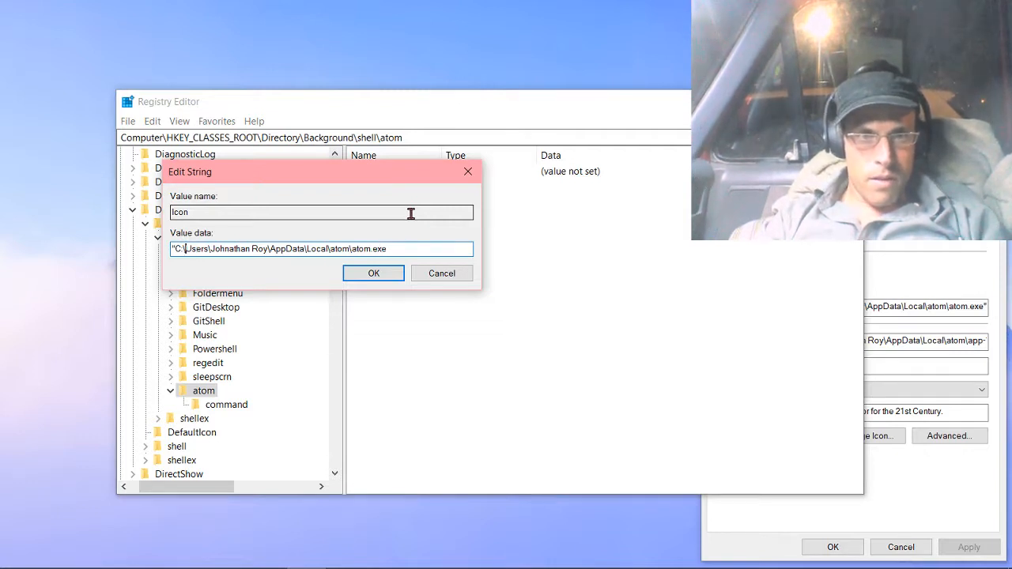
key("BackSpace")
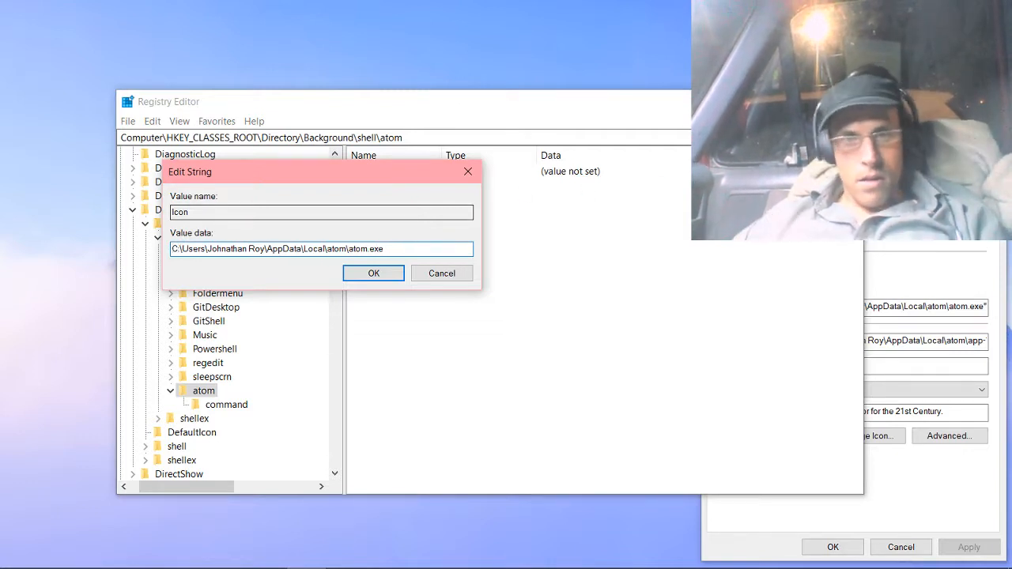
left_click(374, 272)
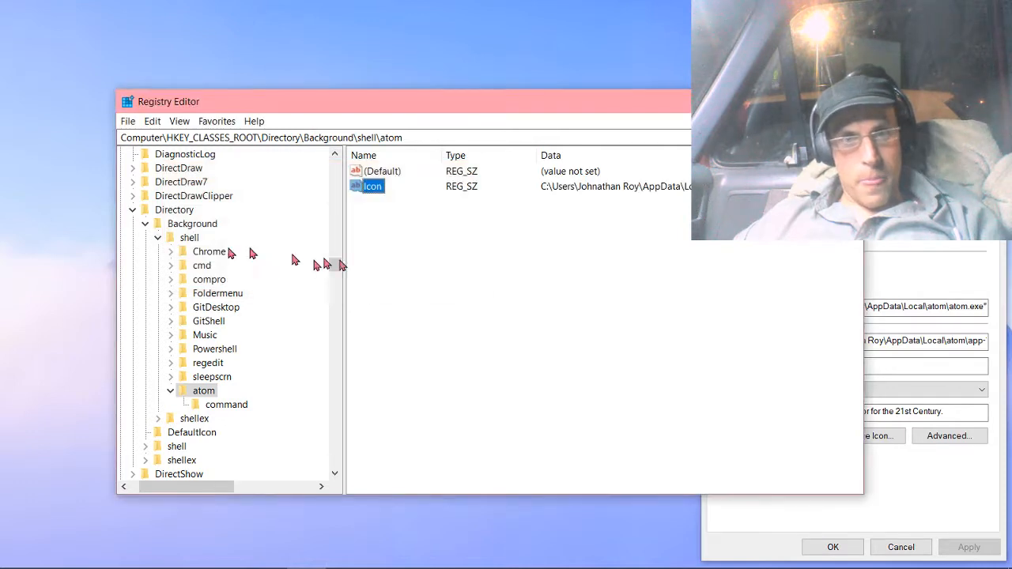
right_click(24, 198)
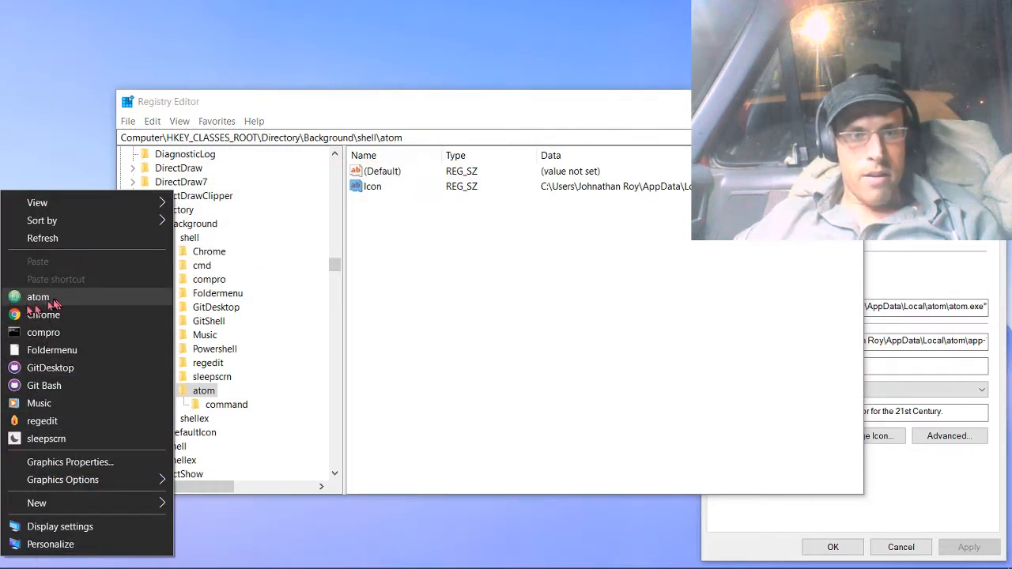
left_click(306, 67)
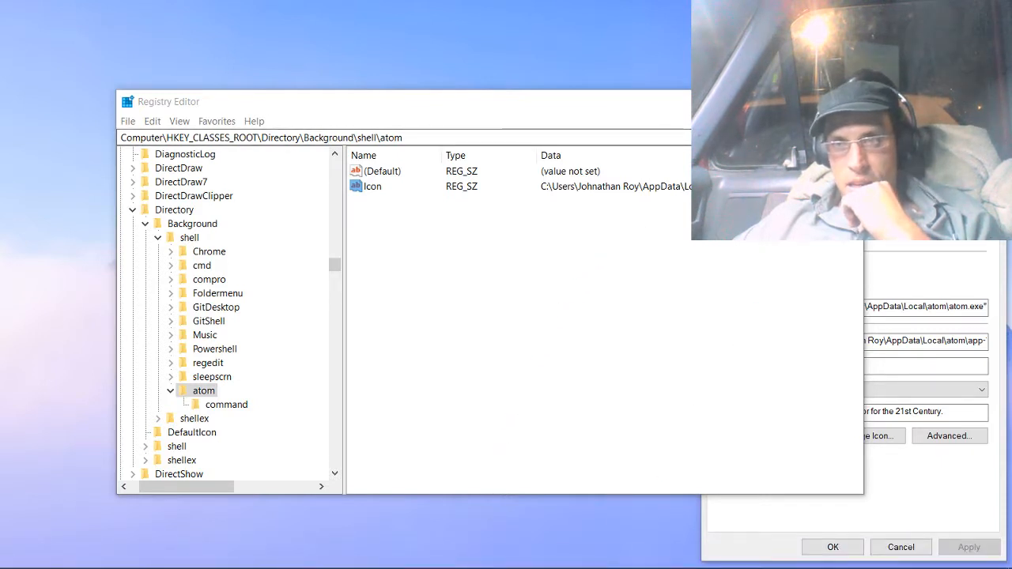
Move the SamplePics shortcut into open desktop space and create a desktop text document named Samplepicapp.txt.
left_click(674, 107)
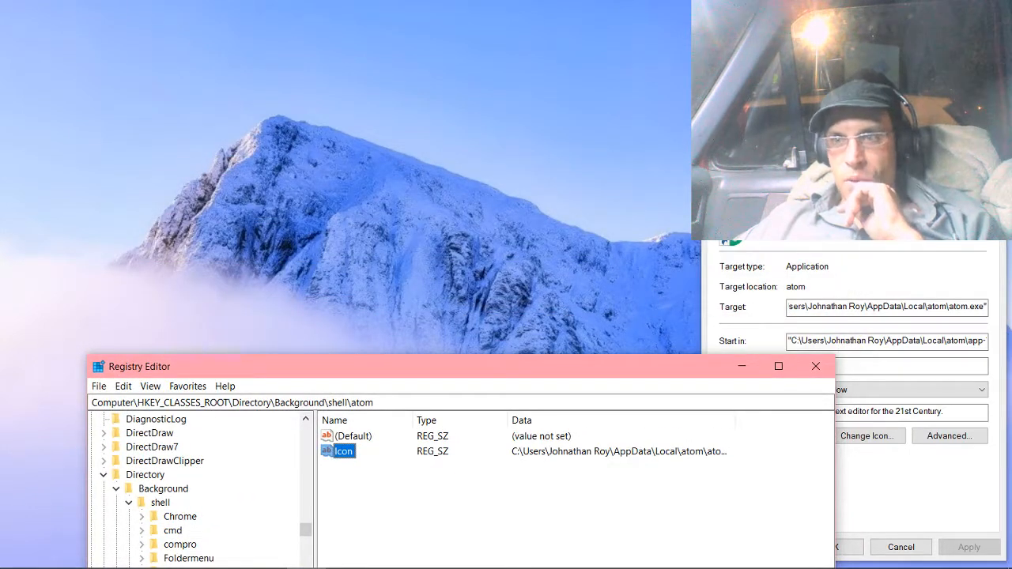
left_click_drag(822, 72, 621, 103)
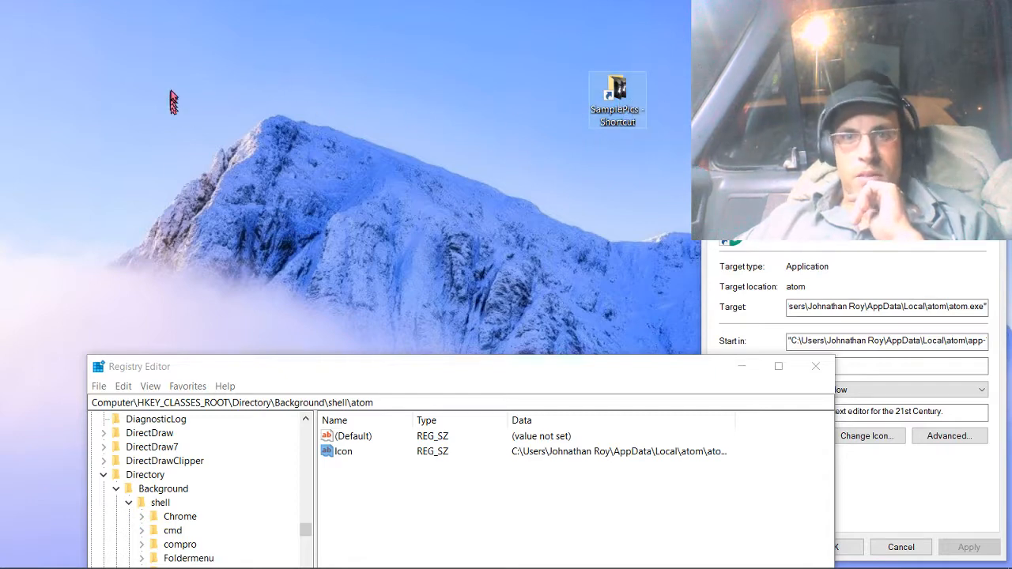
right_click(258, 95)
mouse_move(164, 407)
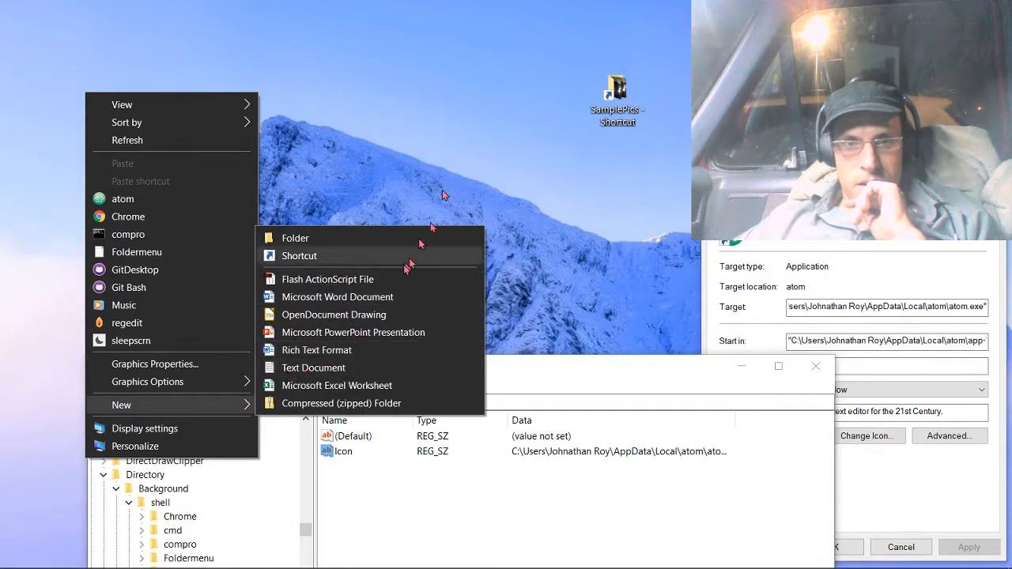
left_click(399, 368)
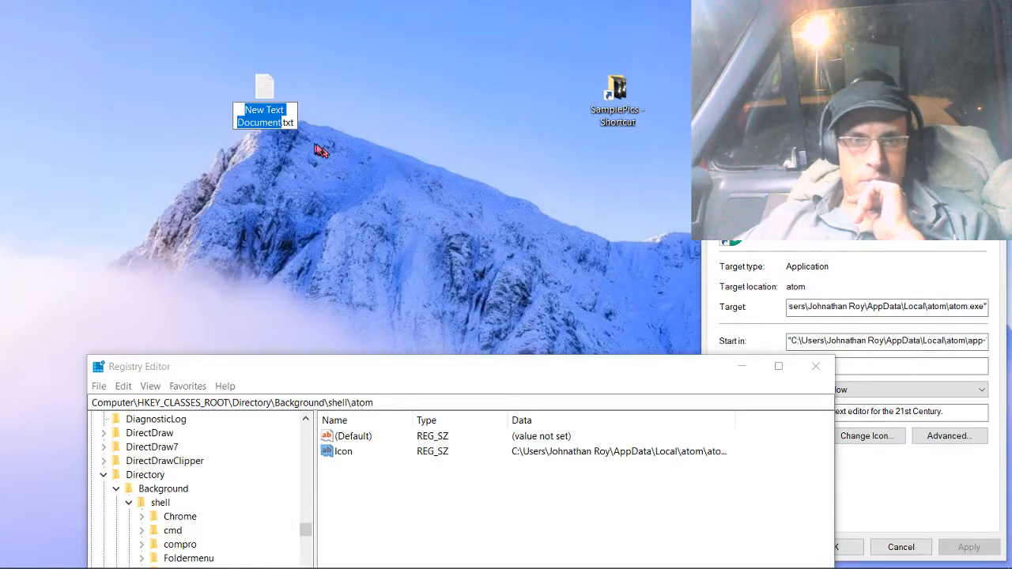
mouse_move(4, 305)
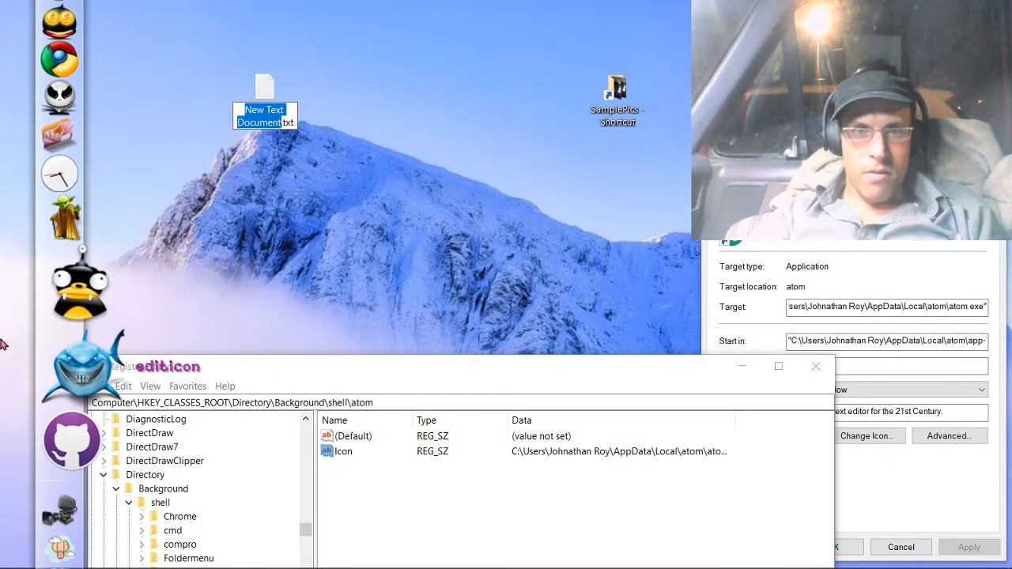
type("Sam")
type("ple")
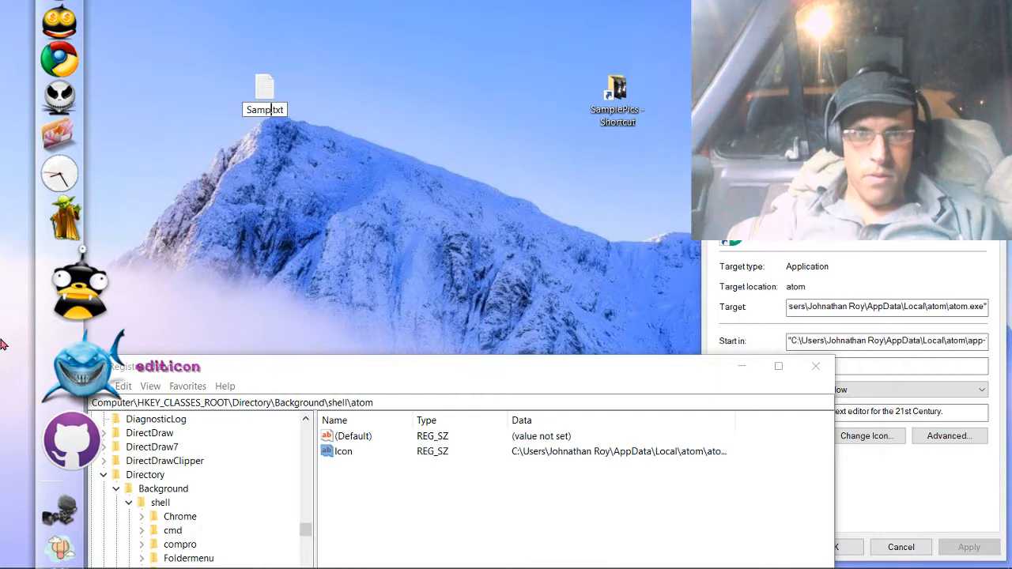
key("BackSpace")
type("poi")
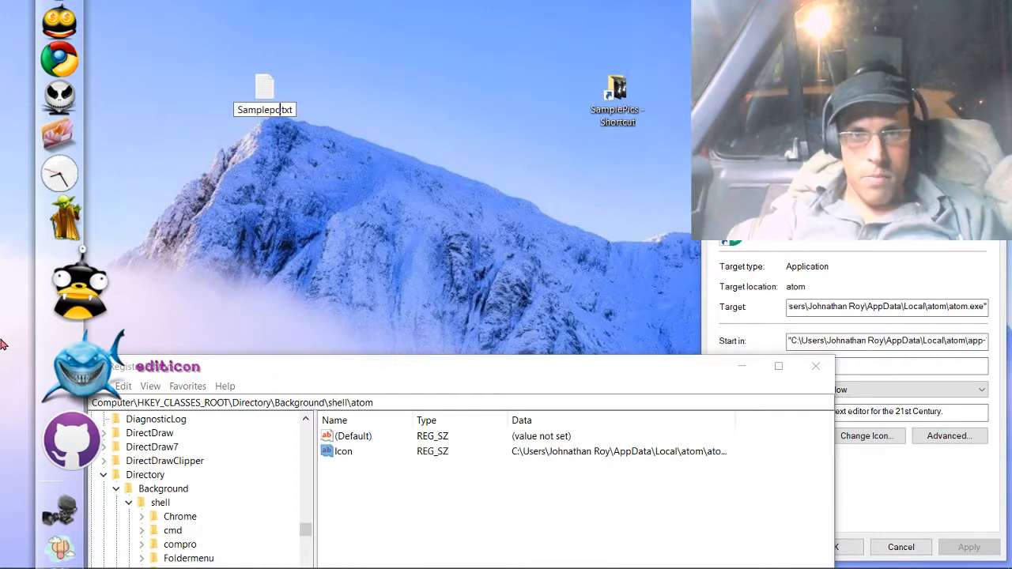
key("BackSpace")
key("BackSpace")
type("icapp")
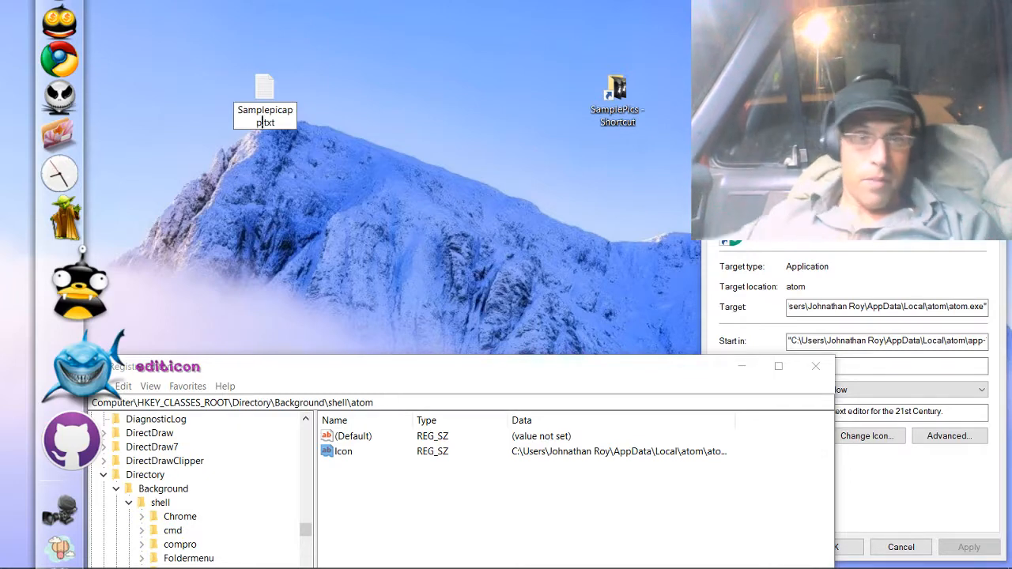
left_click(310, 193)
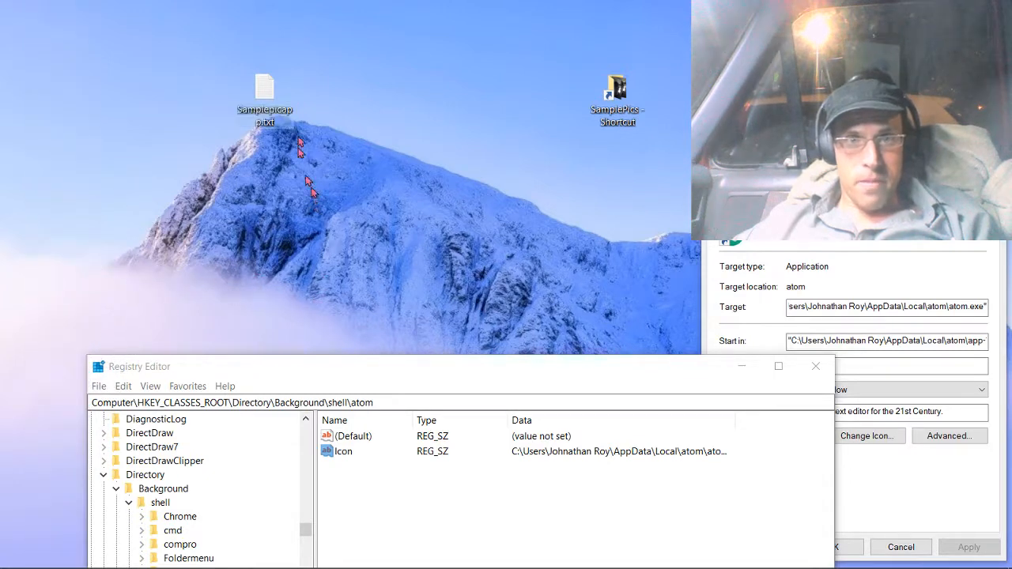
Open Samplepicapp.txt in Notepad and write the commands "cd C:/SamplePics" and "start ." on separate lines.
double_click(264, 118)
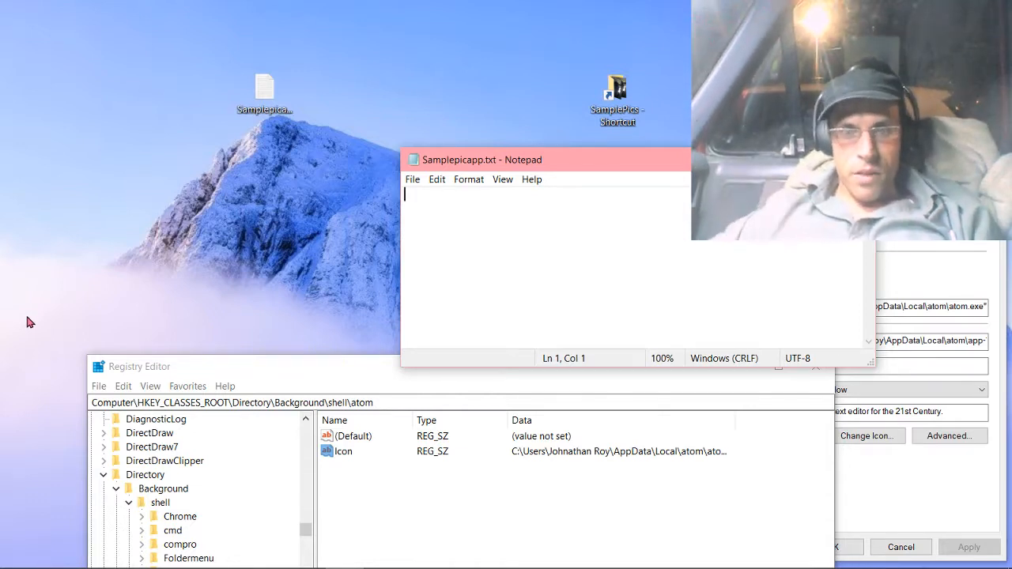
type("C")
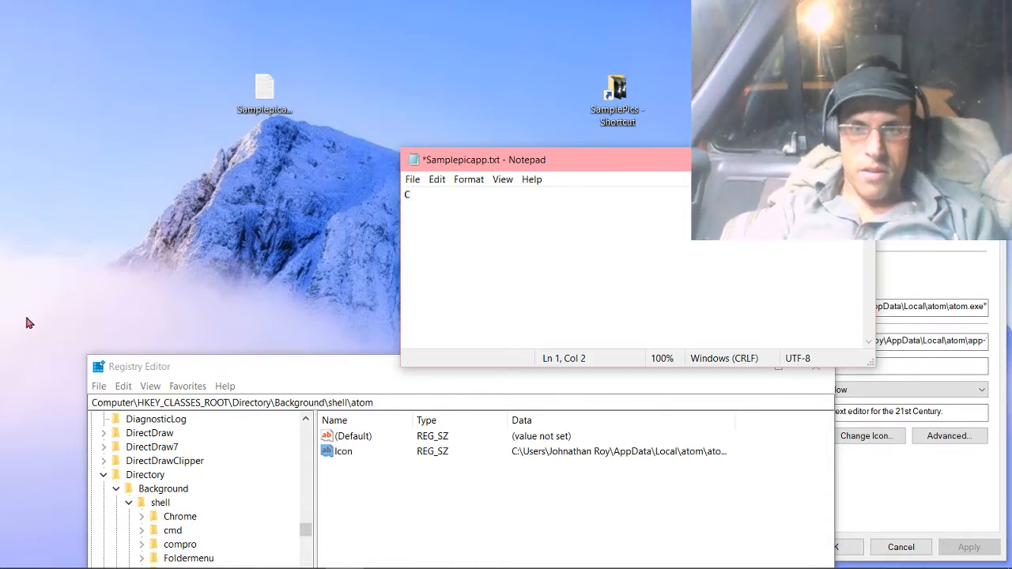
type(":/")
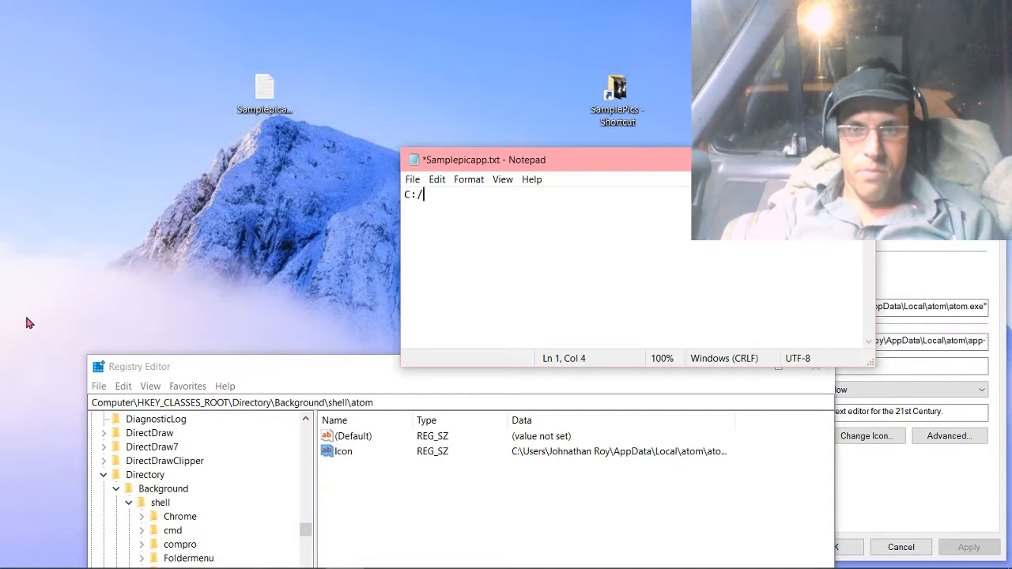
type("SamplePics")
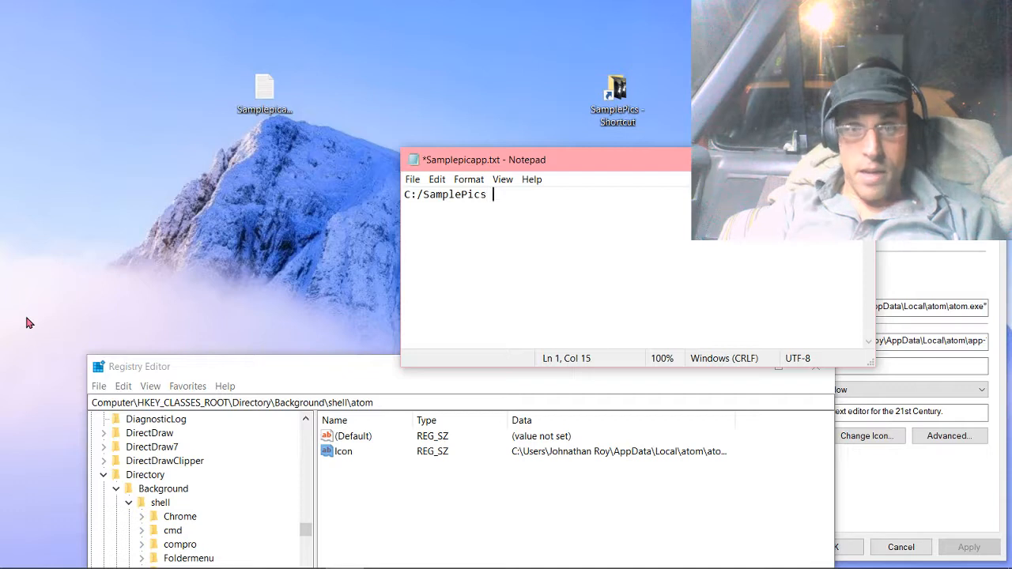
key("BackSpace")
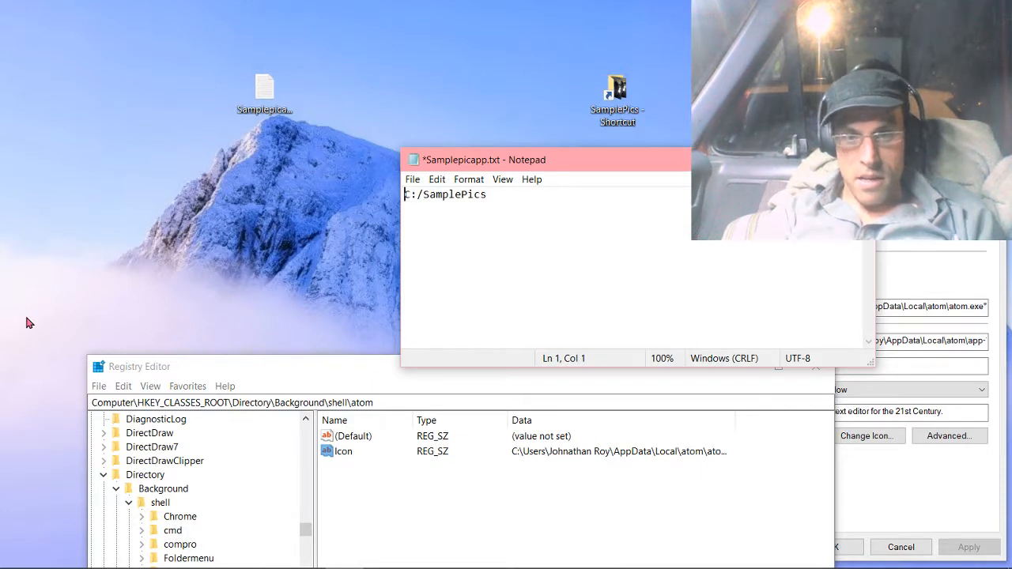
type("cd")
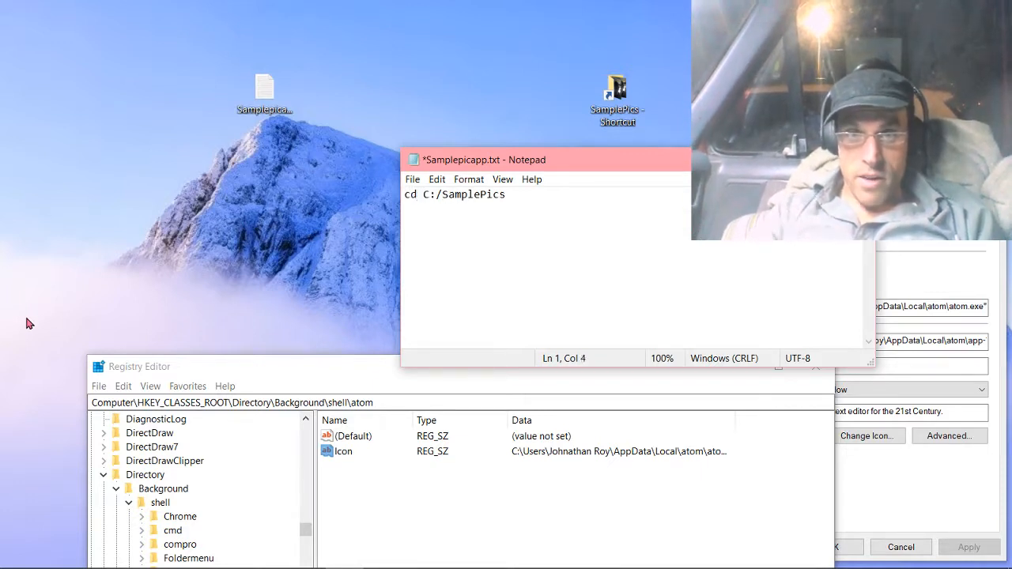
key("Right")
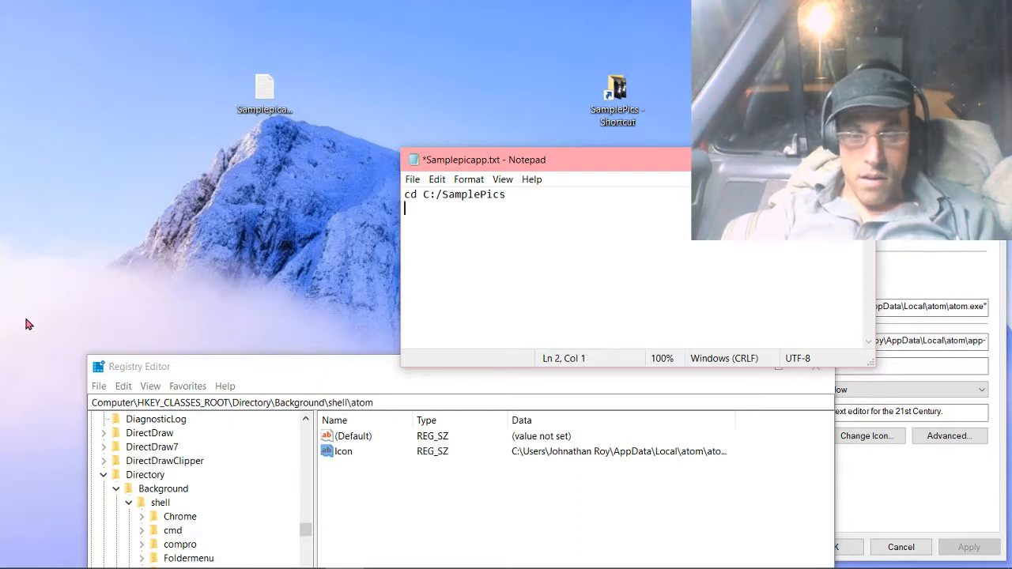
type("start .")
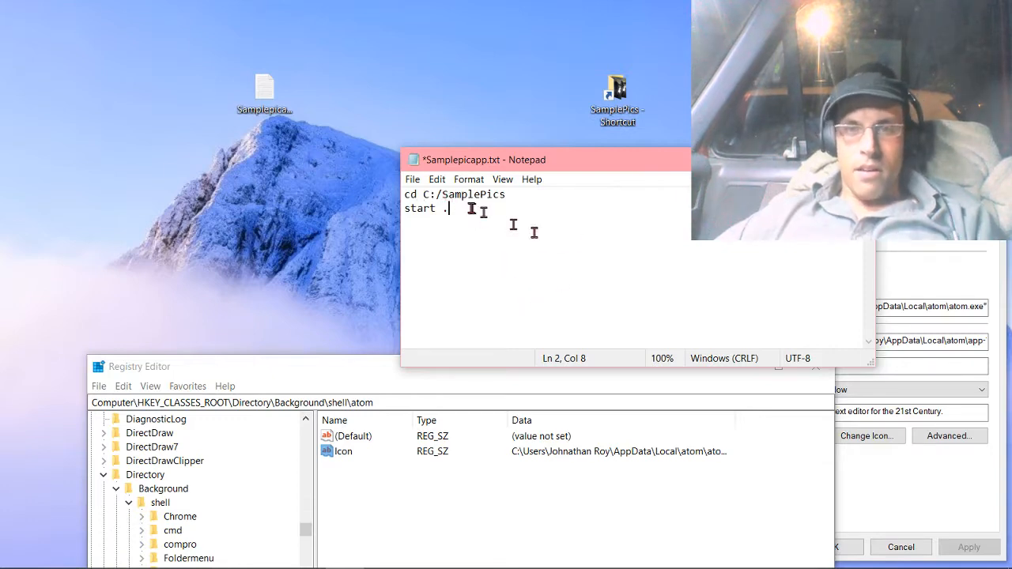
Launch a command prompt with the desktop's custom compro entry and move its window clear of the Notepad text.
right_click(234, 188)
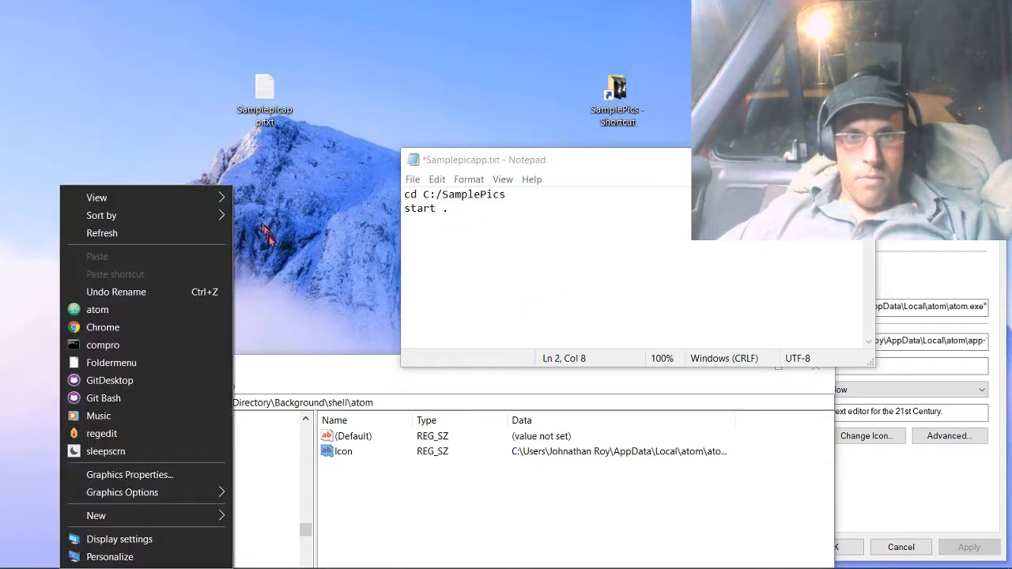
left_click(125, 351)
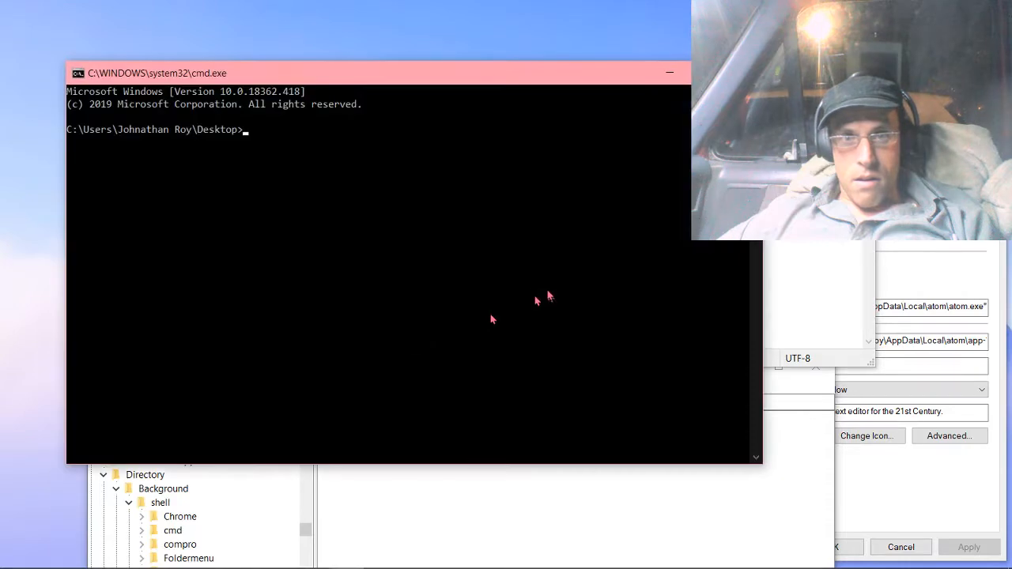
left_click_drag(388, 87, 423, 275)
Copy both lines from Samplepicapp.txt into the command prompt, run them to test, and close the opened SamplePics folder.
left_click_drag(456, 214, 400, 190)
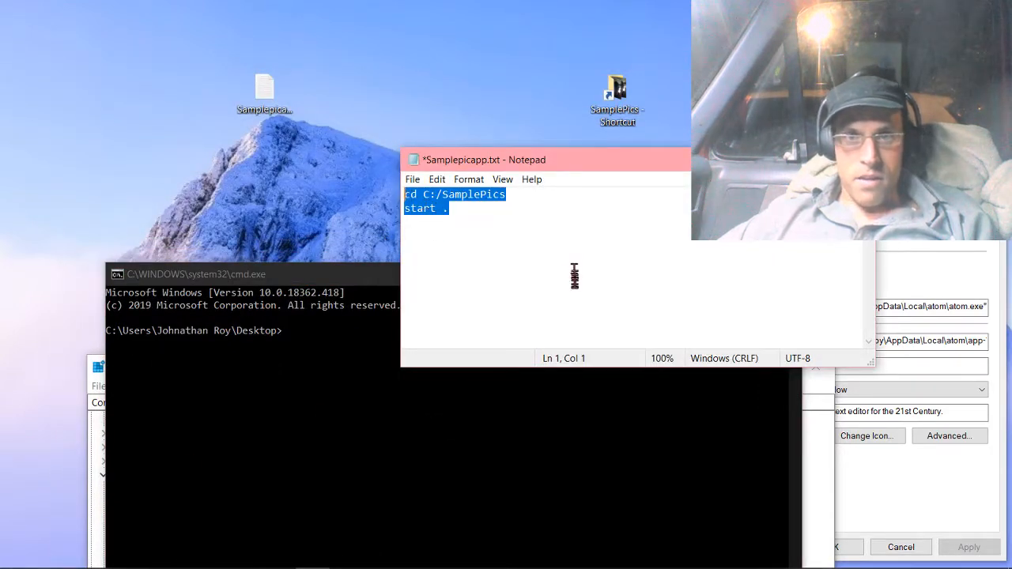
right_click(418, 207)
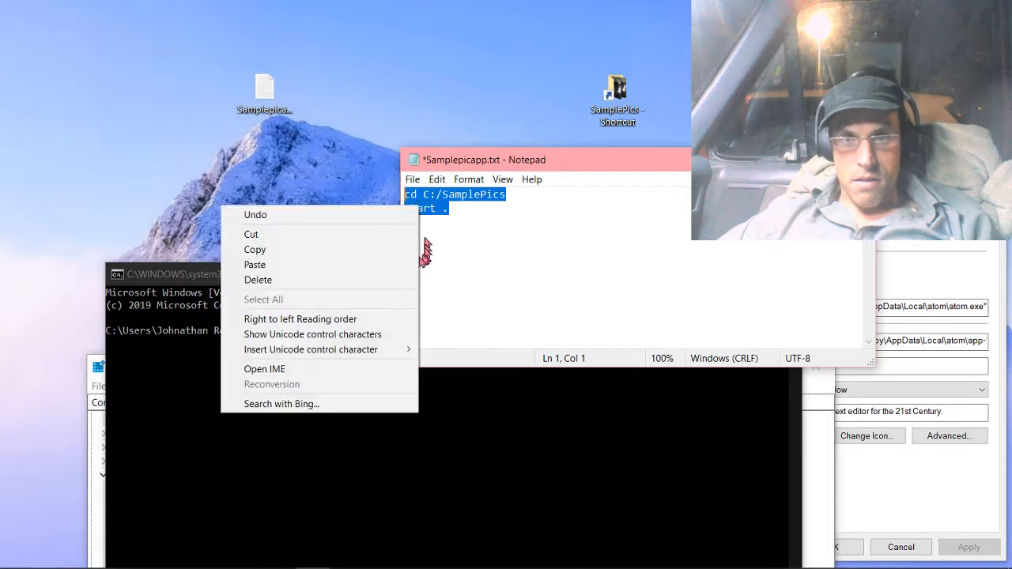
left_click(327, 258)
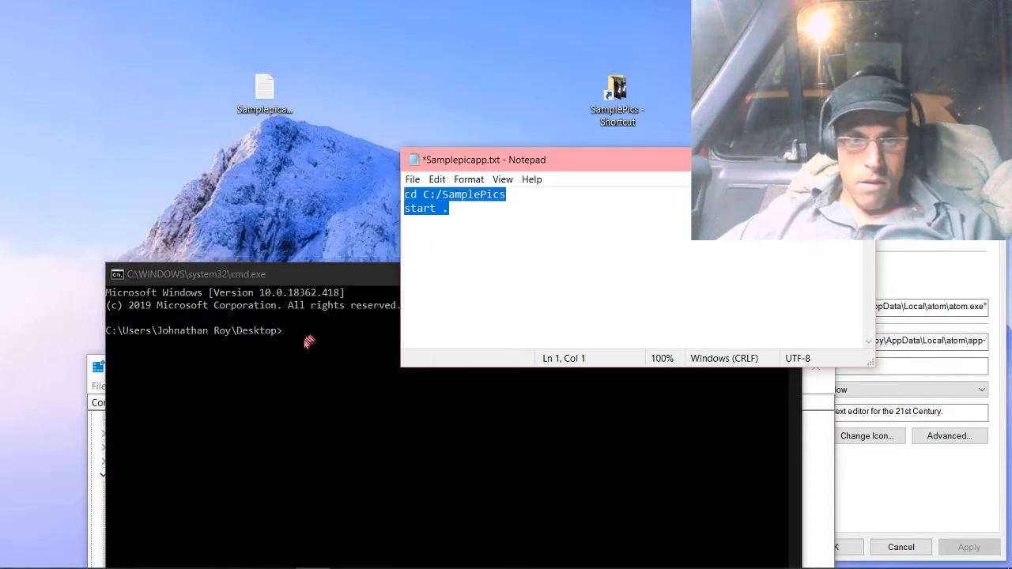
left_click(304, 343)
right_click(303, 338)
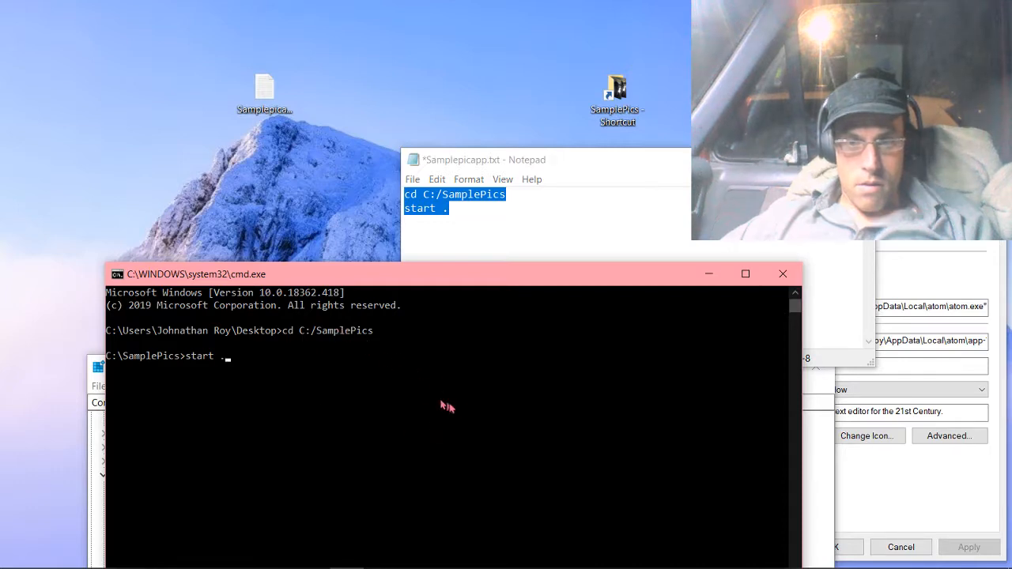
key("Return")
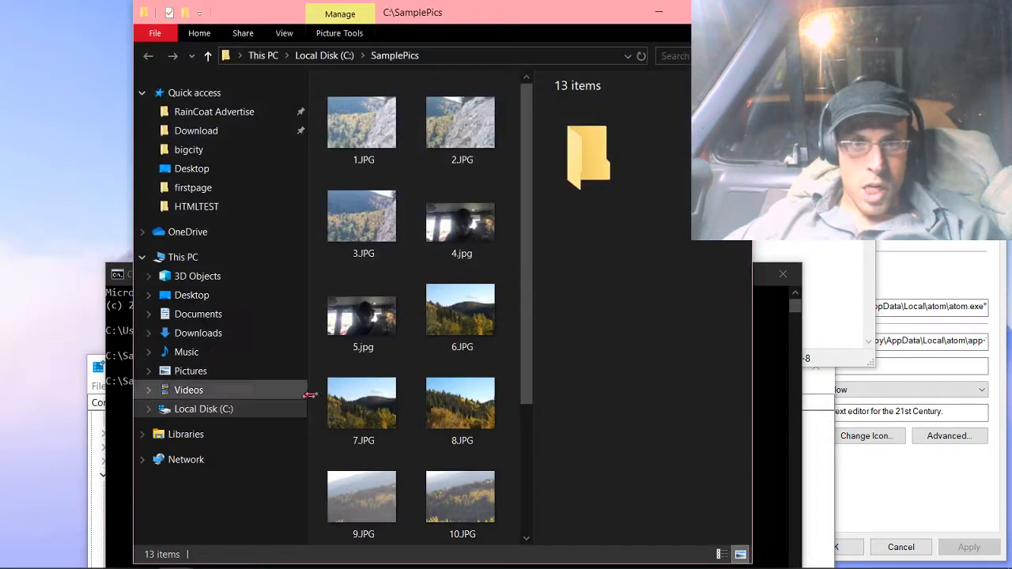
left_click_drag(485, 16, 522, 72)
left_click(772, 69)
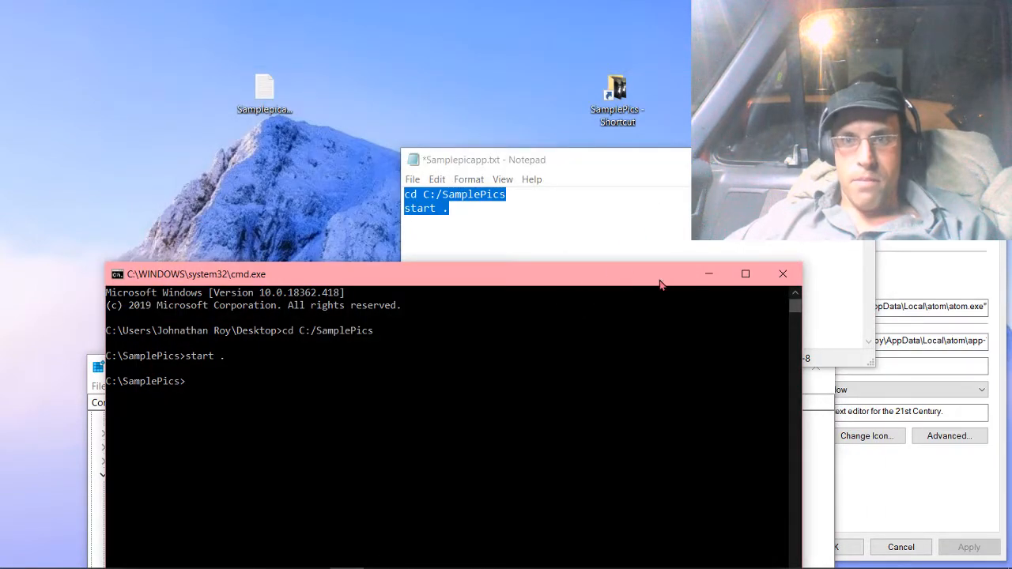
Move the command prompt and Notepad windows apart and open the Save As dialog for Samplepicapp.txt.
left_click_drag(660, 284, 670, 364)
left_click_drag(593, 169, 395, 85)
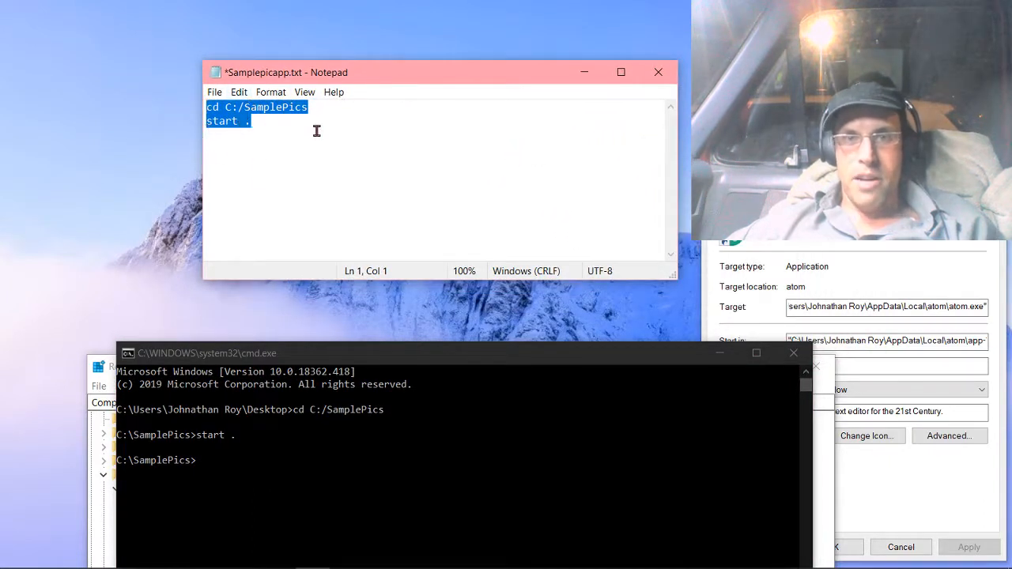
left_click(213, 91)
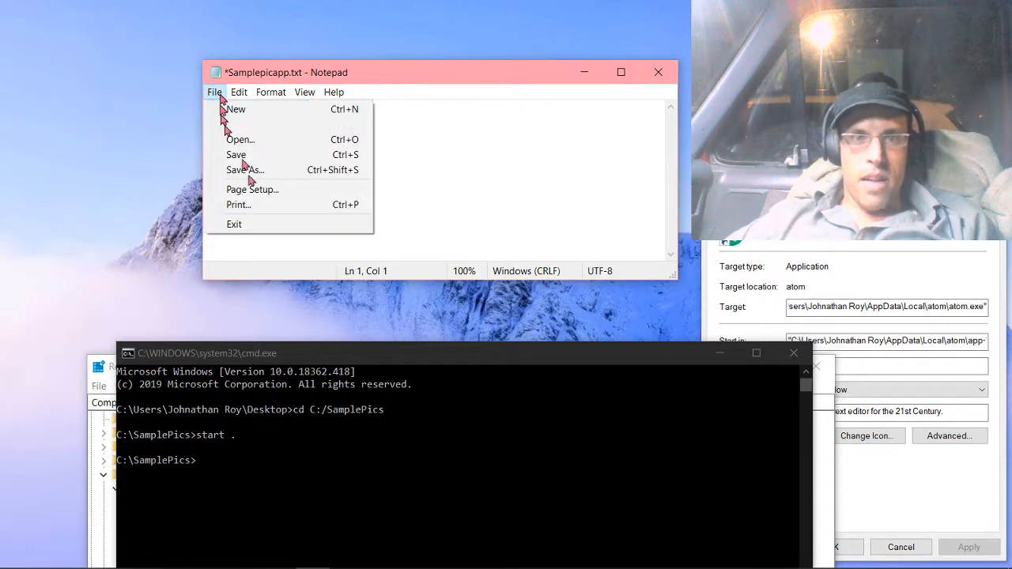
left_click(245, 172)
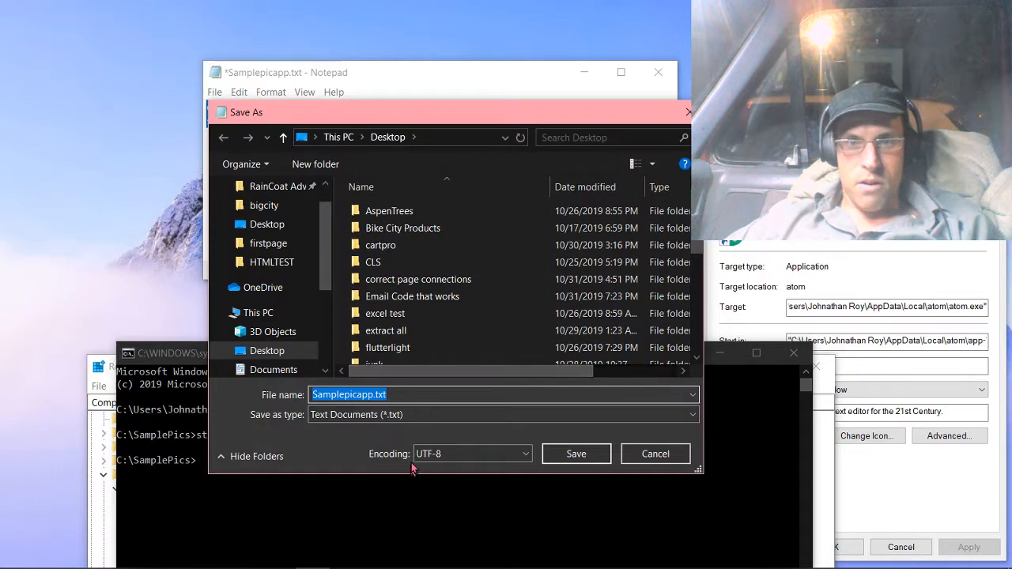
Try naming the file Samplepicapp.cmd with the All Files type, and return the type to Text Documents.
left_click(414, 397)
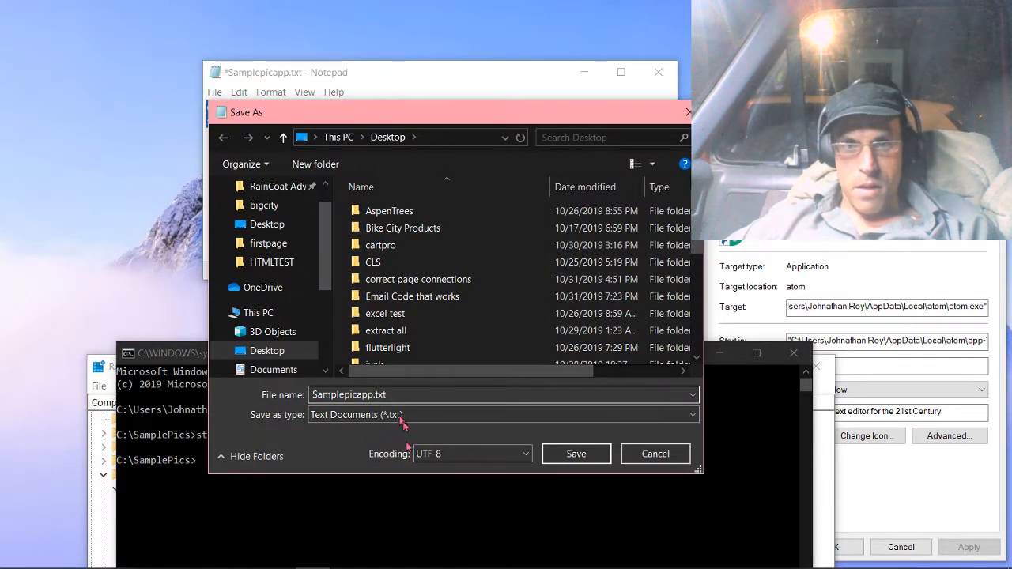
key("BackSpace")
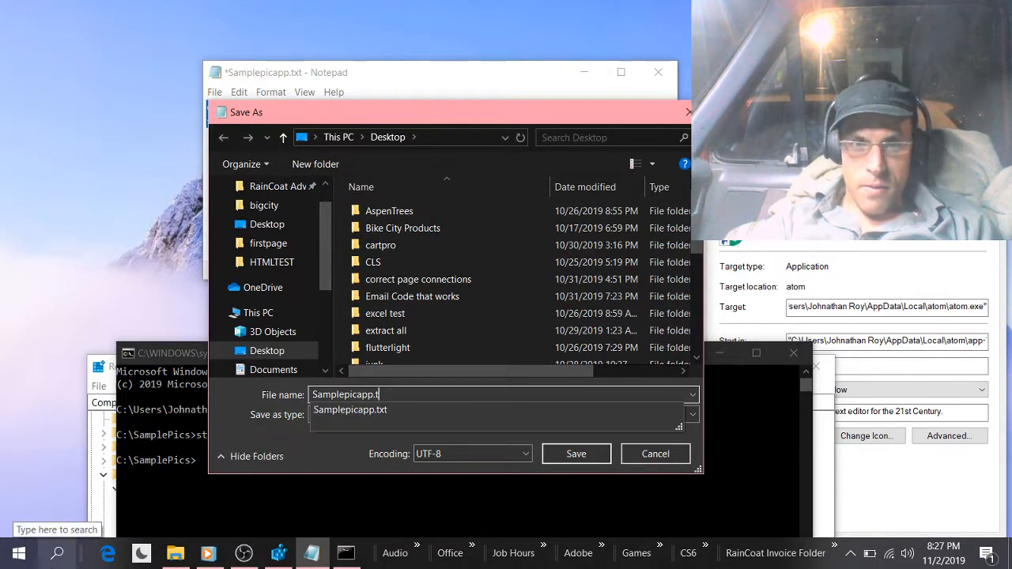
key("BackSpace")
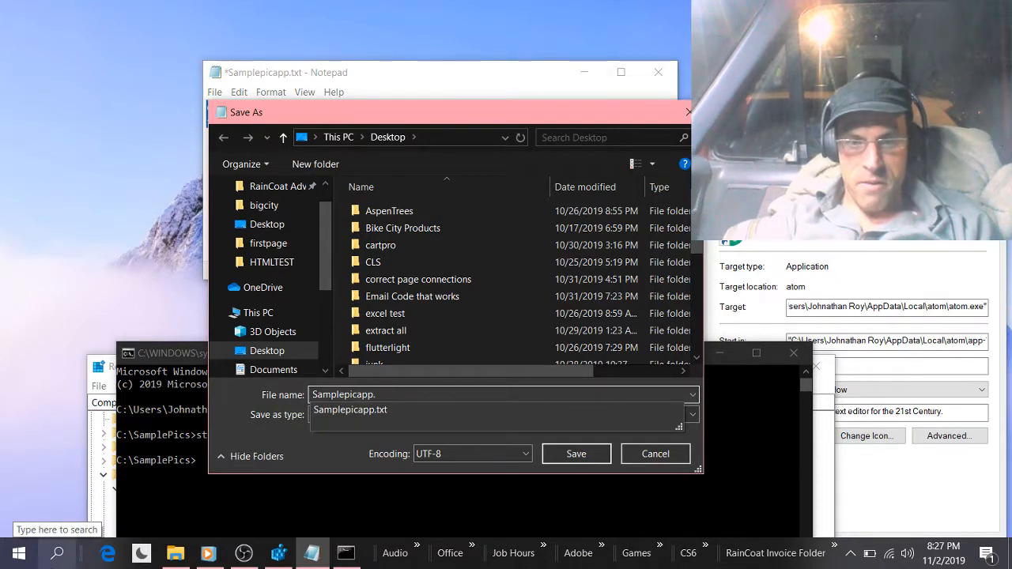
type("cms")
key("BackSpace")
type("d")
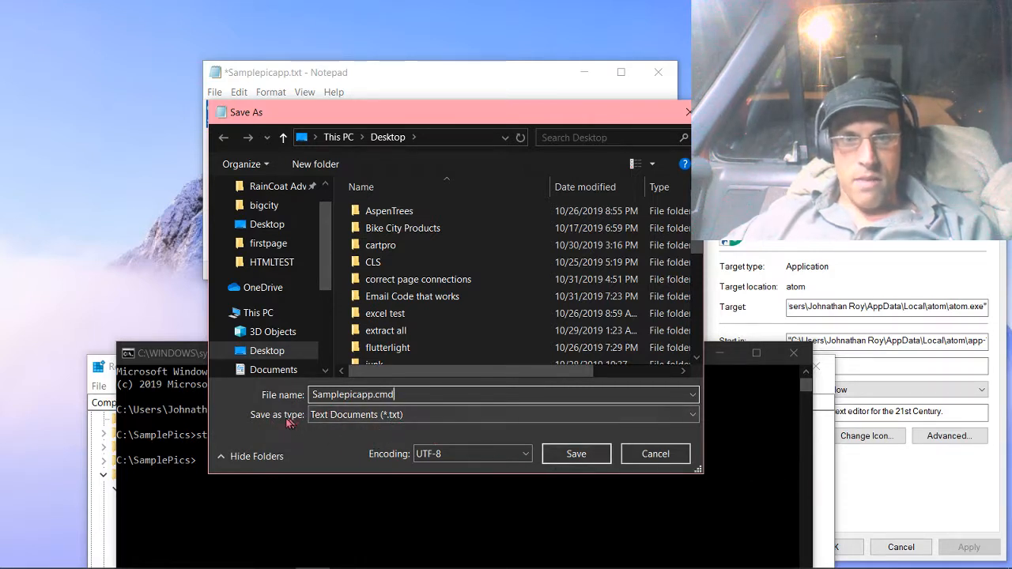
left_click(478, 415)
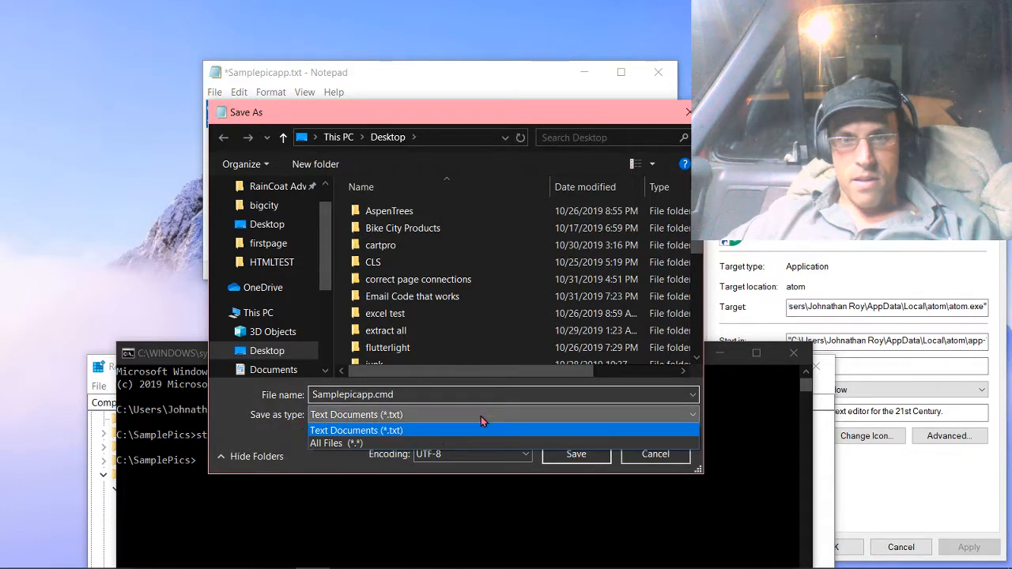
left_click(329, 443)
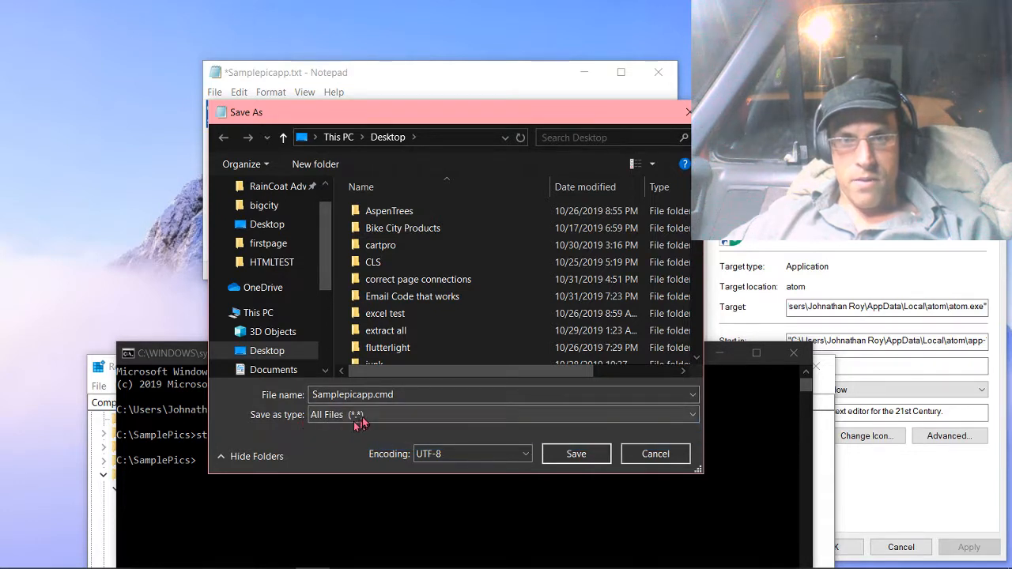
left_click(353, 416)
left_click(356, 430)
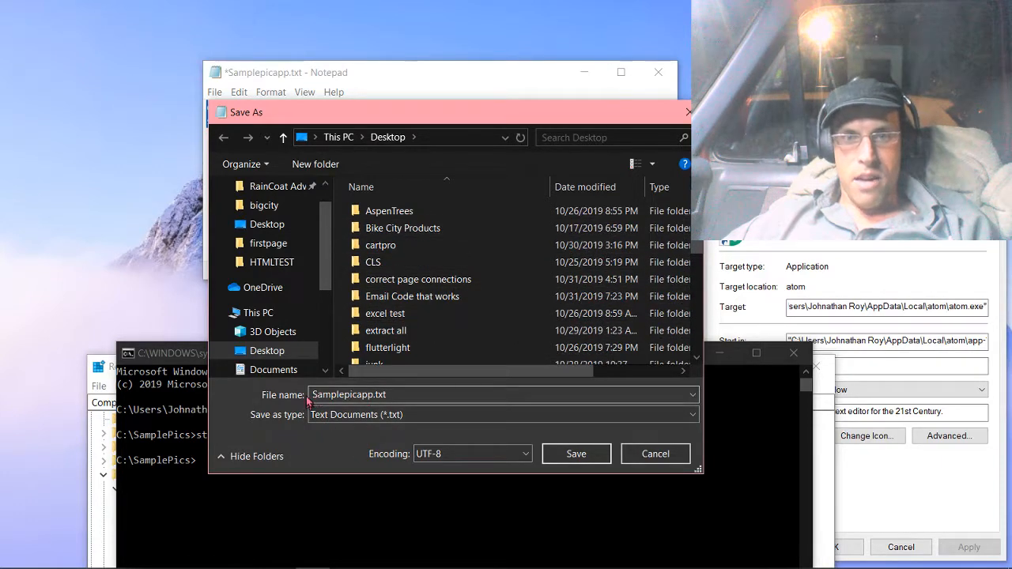
Save the script to the desktop as Samplepicapp.cmd with the Text Documents type.
left_click(406, 398)
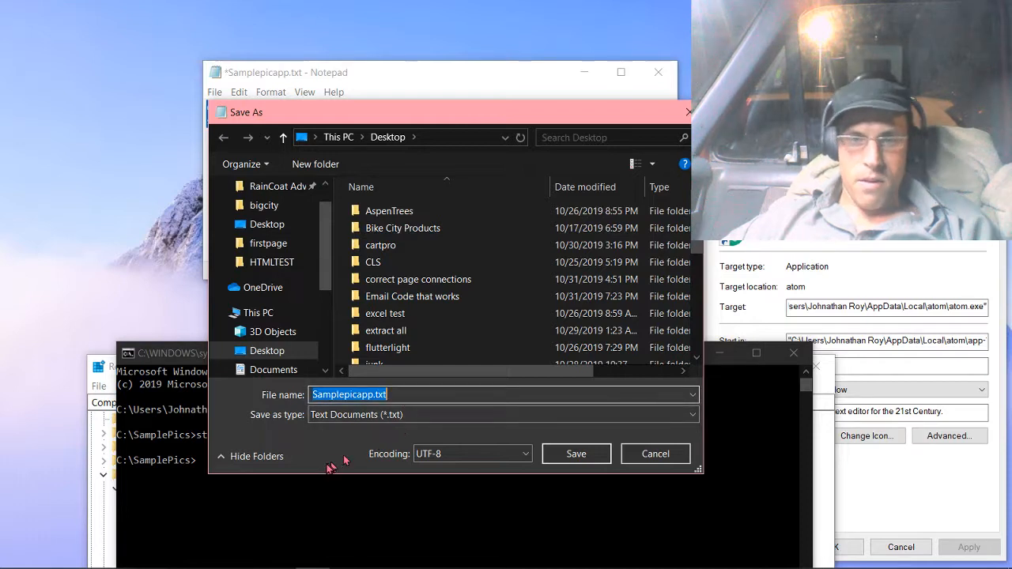
key("Right")
key("BackSpace")
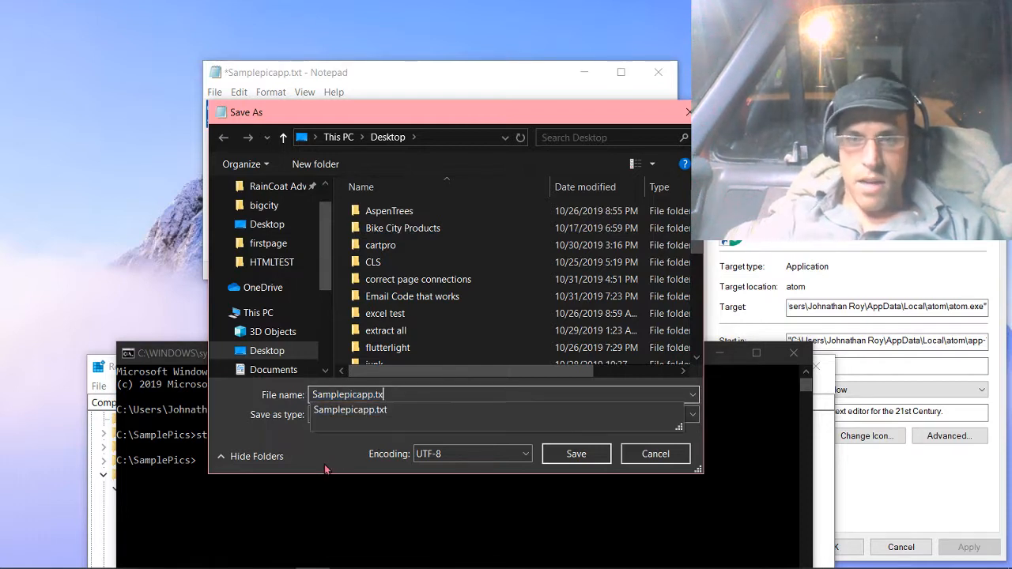
type("cmd")
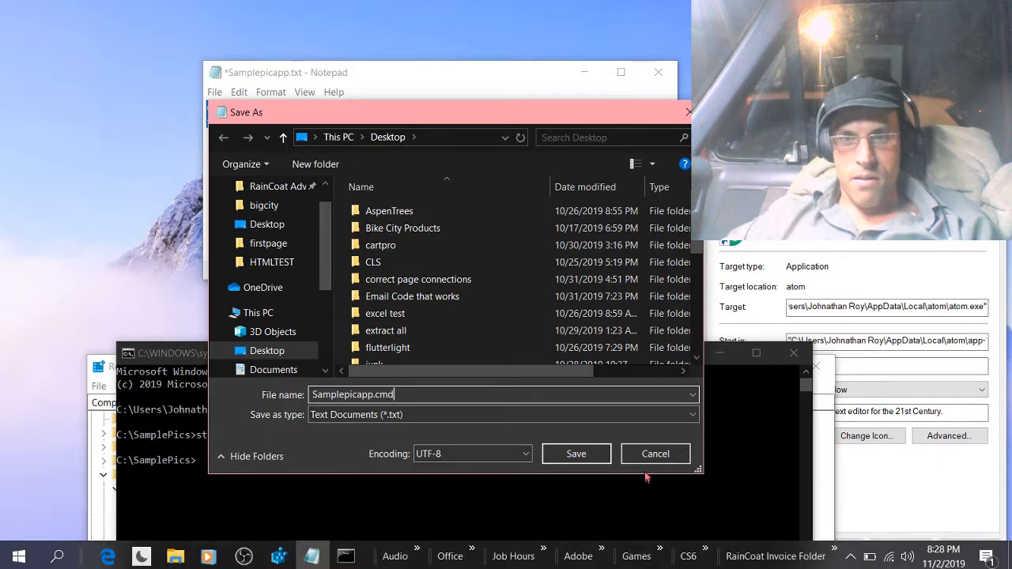
left_click(576, 454)
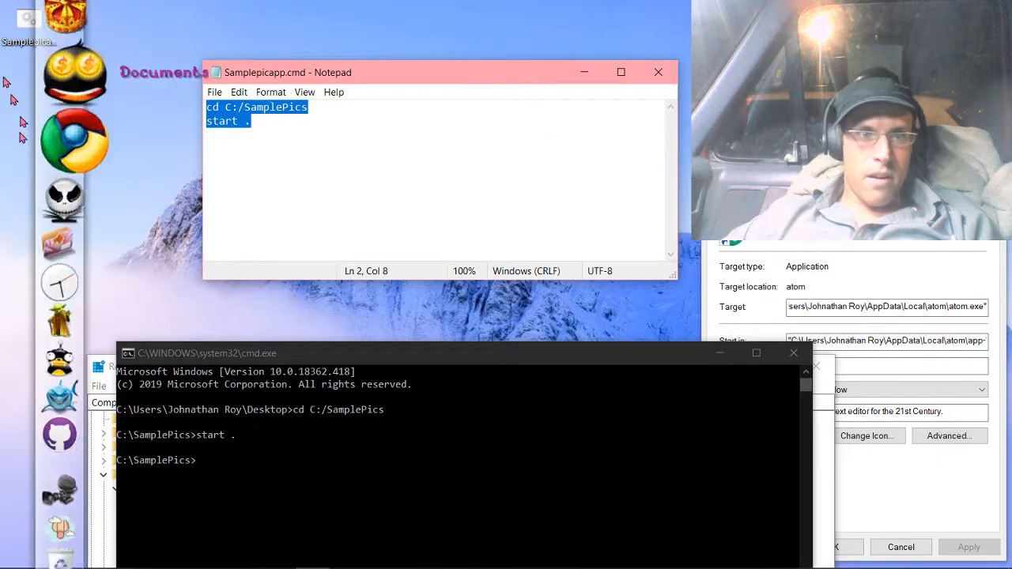
Move the Samplepicapp.cmd file into open desktop space and run it as a test.
left_click_drag(30, 42, 147, 40)
double_click(147, 26)
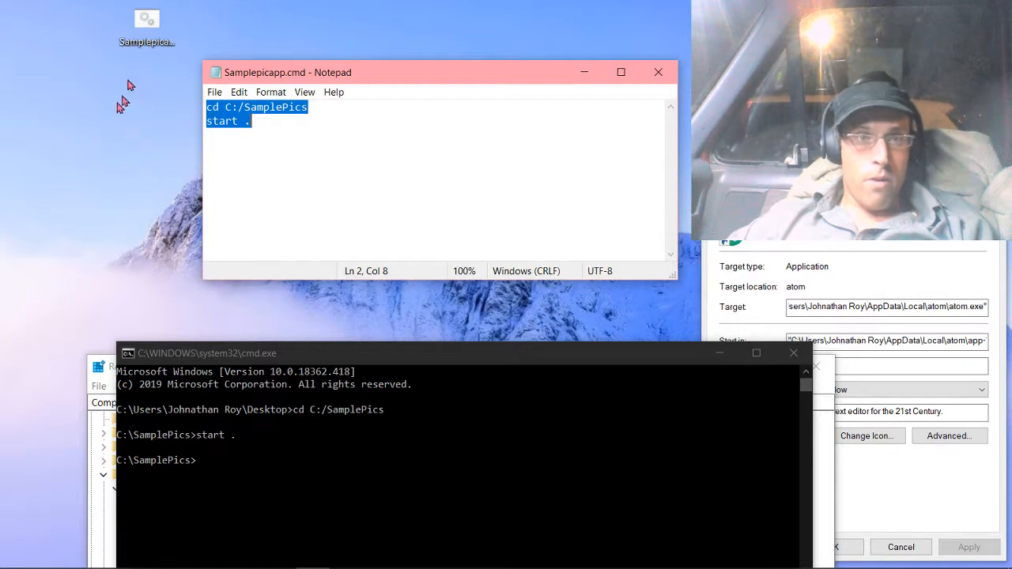
Open Registry Editor with the desktop's custom regedit entry and move its window higher on the screen.
right_click(118, 128)
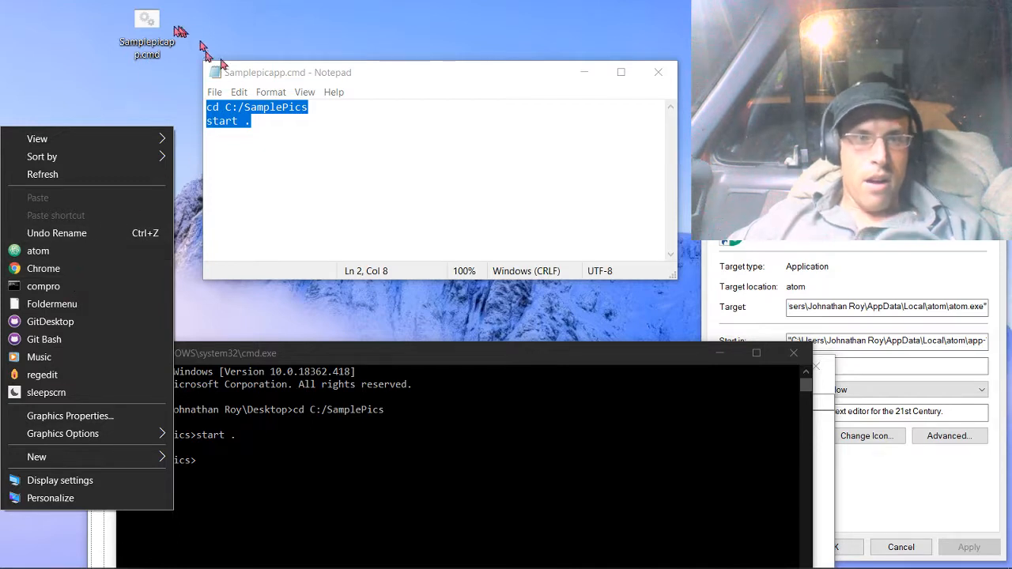
left_click(111, 95)
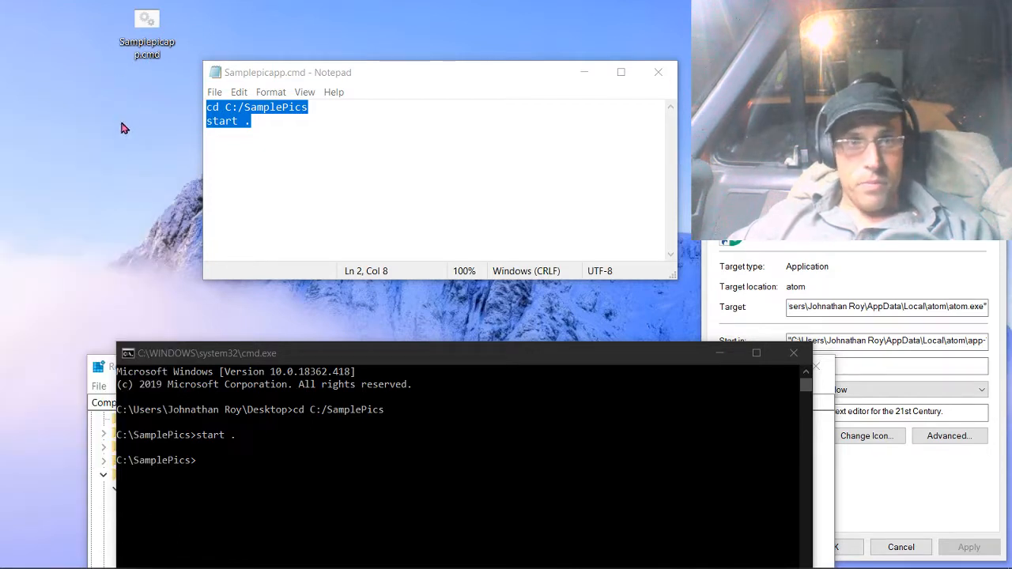
right_click(122, 127)
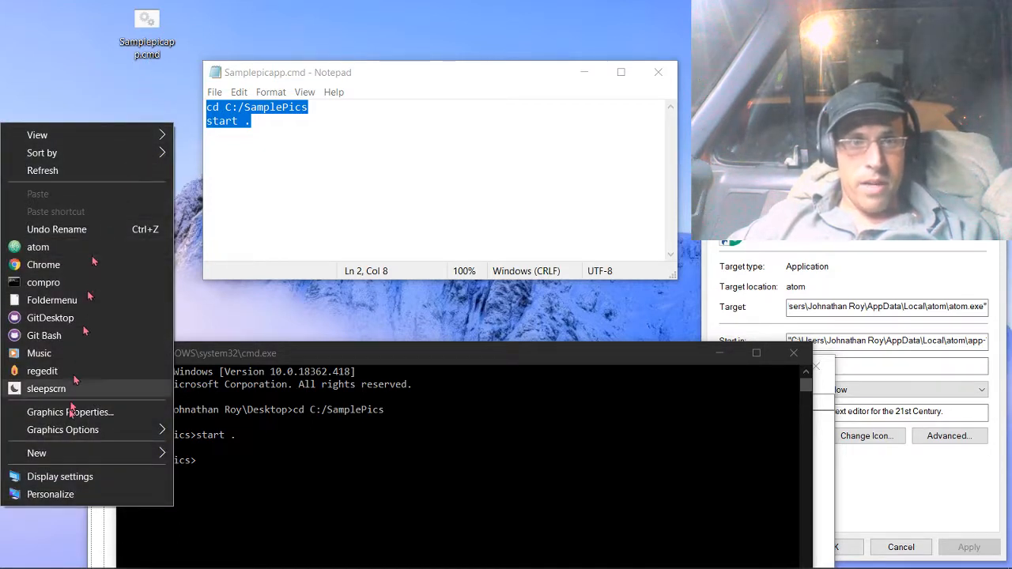
left_click(48, 371)
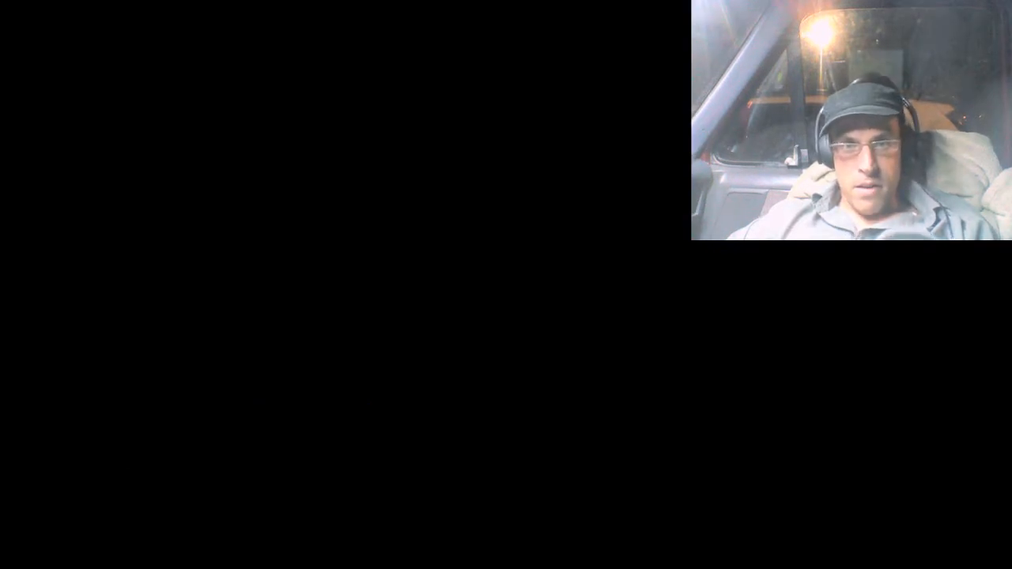
left_click_drag(473, 459, 491, 80)
Search Windows for regedit as an alternative way in, dismiss it, and review the desktop context menu entries.
mouse_move(6, 564)
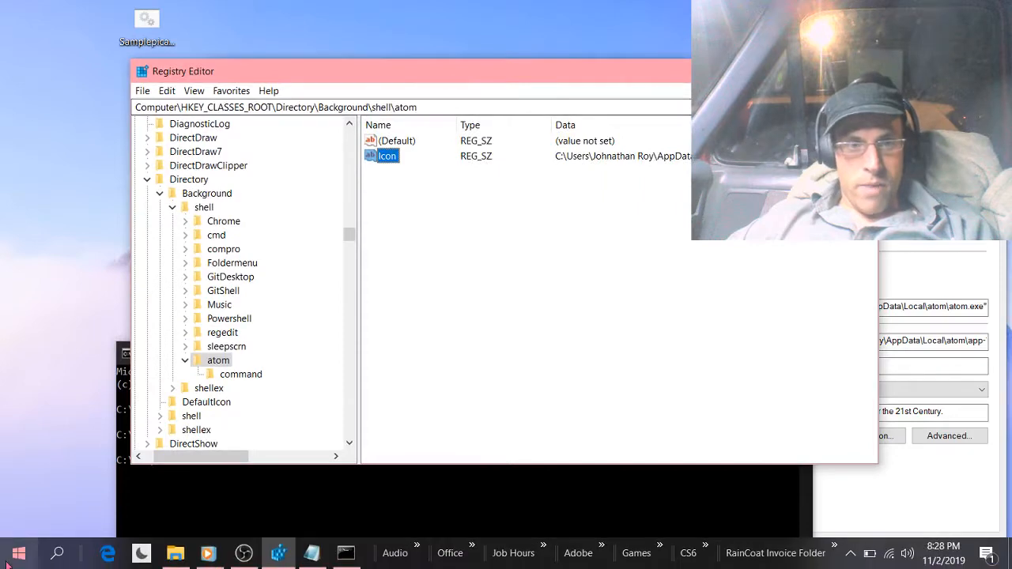
left_click(57, 553)
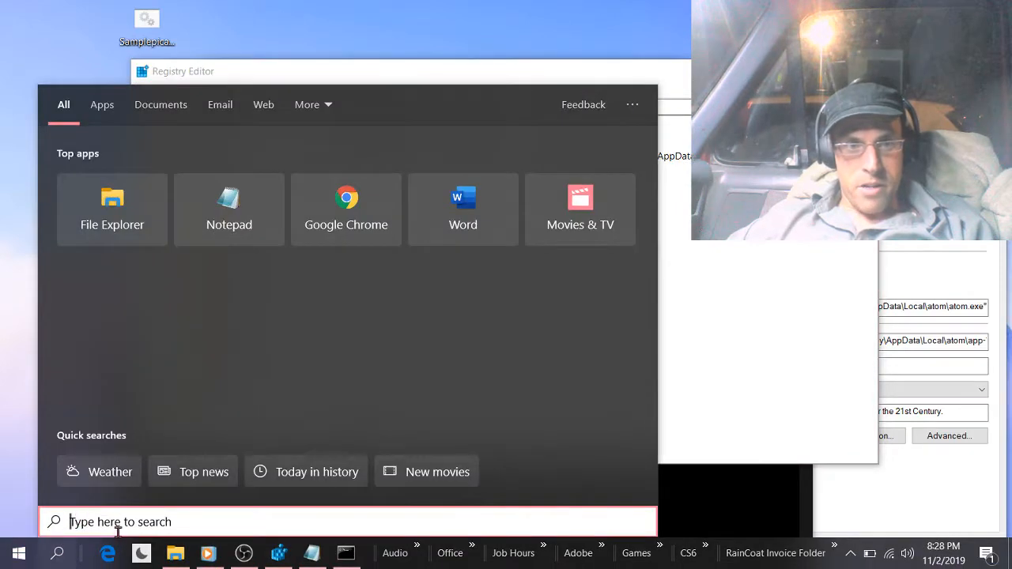
type("reg")
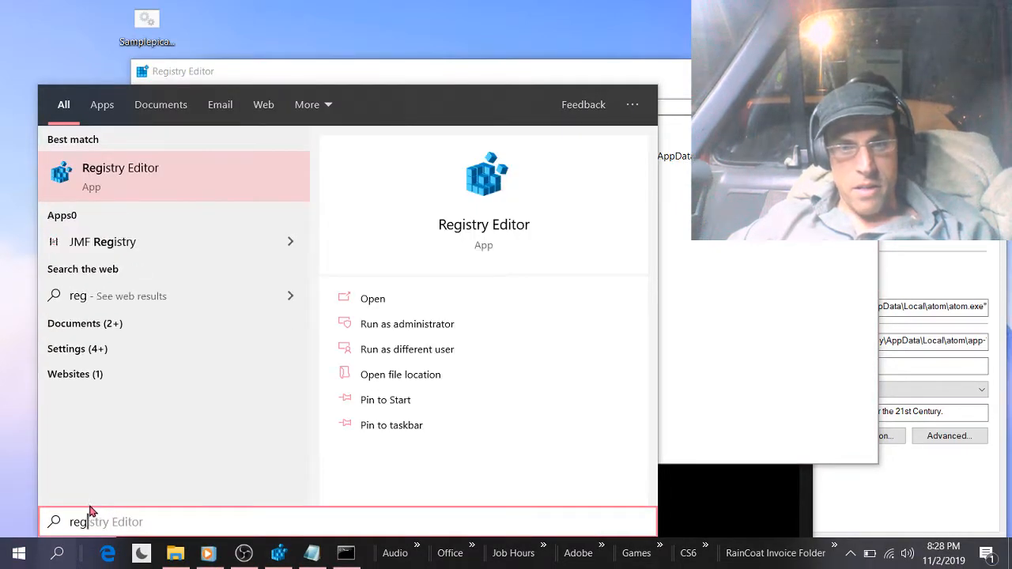
type("edit")
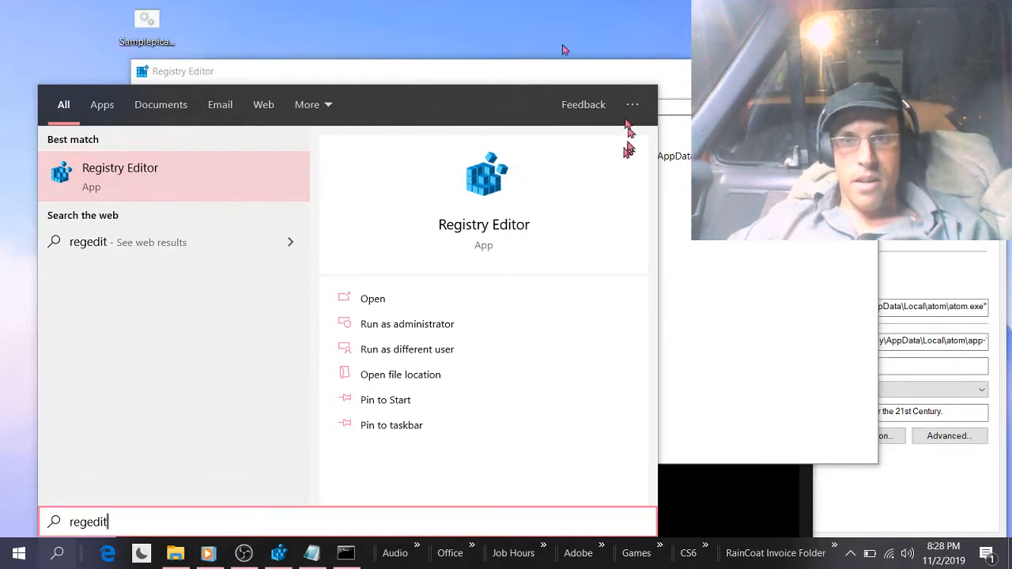
left_click(531, 22)
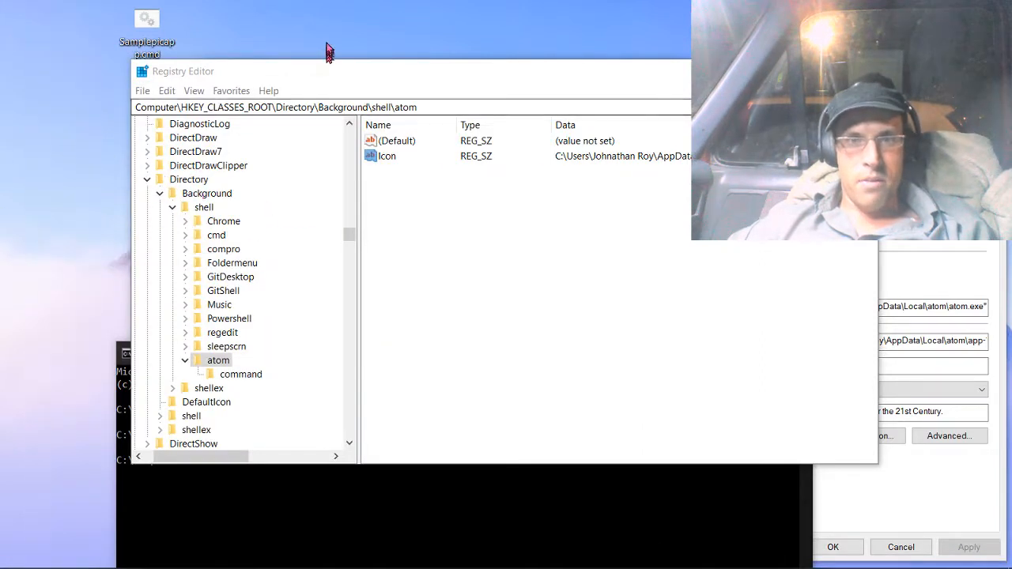
right_click(324, 48)
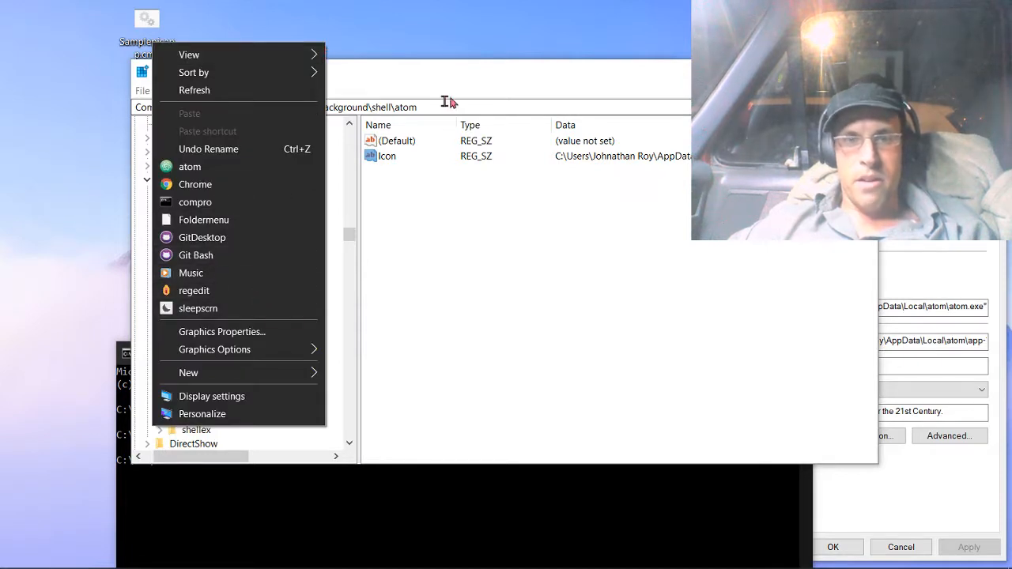
left_click(478, 29)
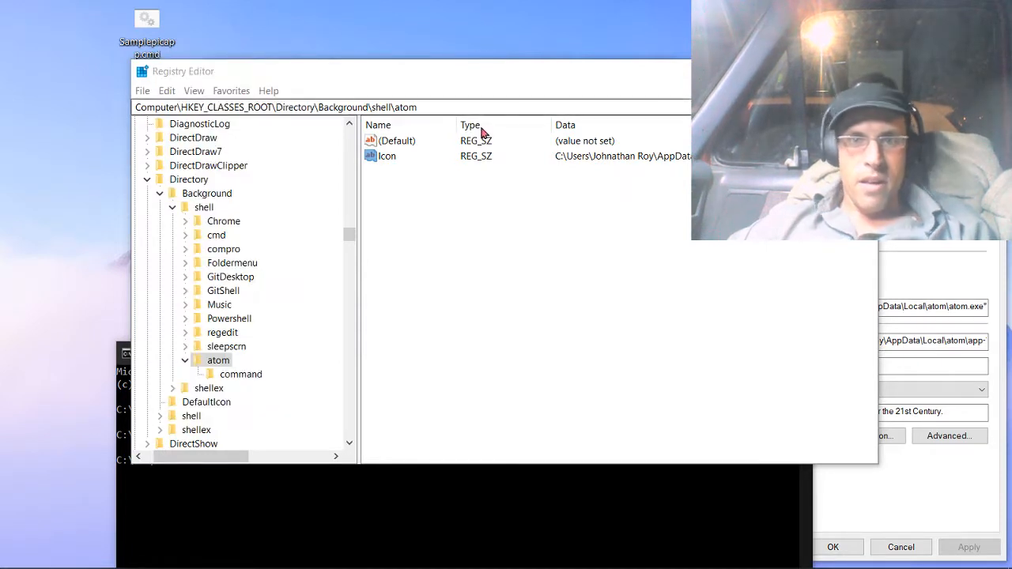
Create a key named samplepics under HKEY_CLASSES_ROOT\Directory\Background\shell and check for it in the desktop context menu.
left_click(202, 208)
right_click(197, 210)
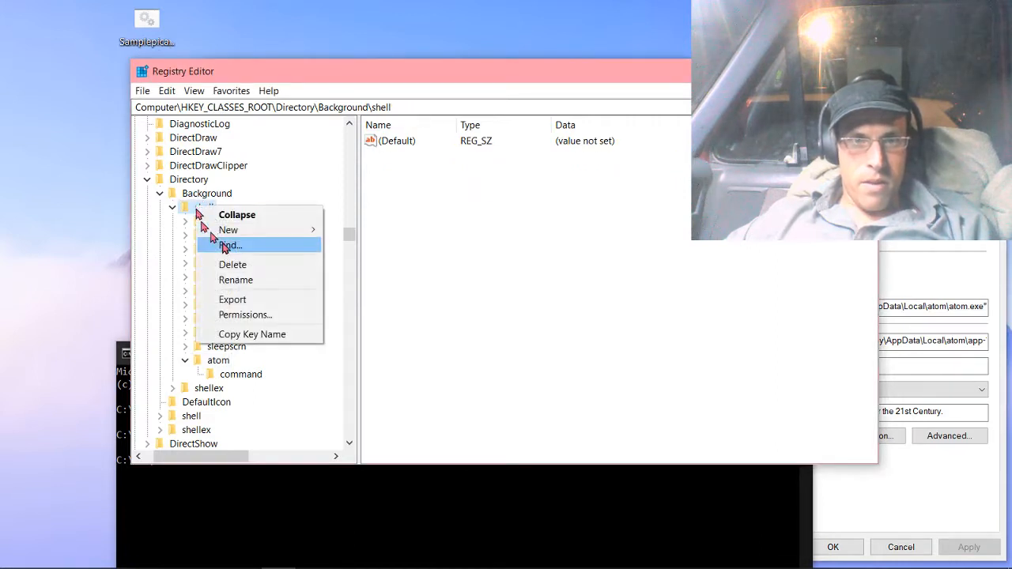
mouse_move(231, 230)
left_click(351, 230)
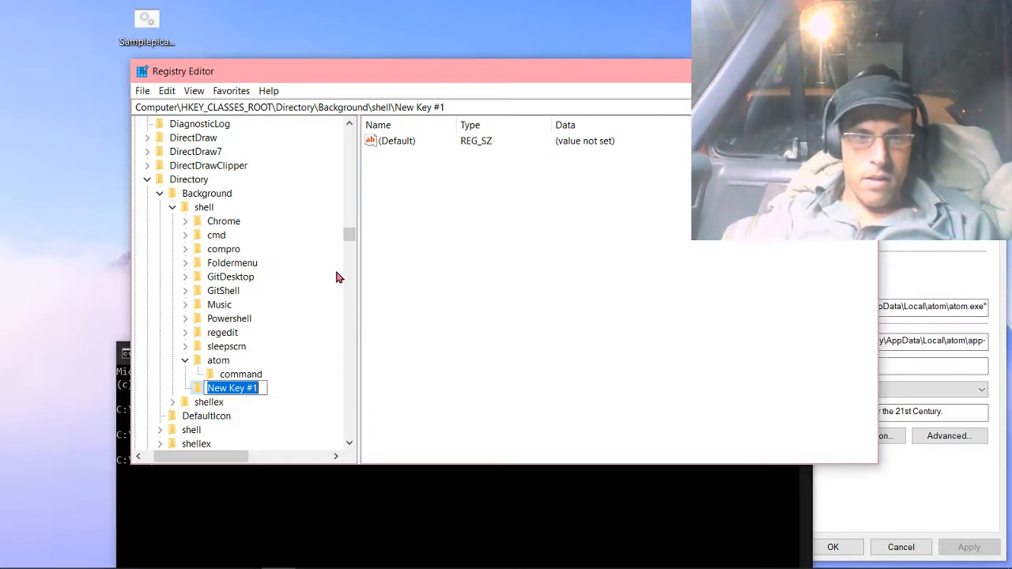
type("sampl")
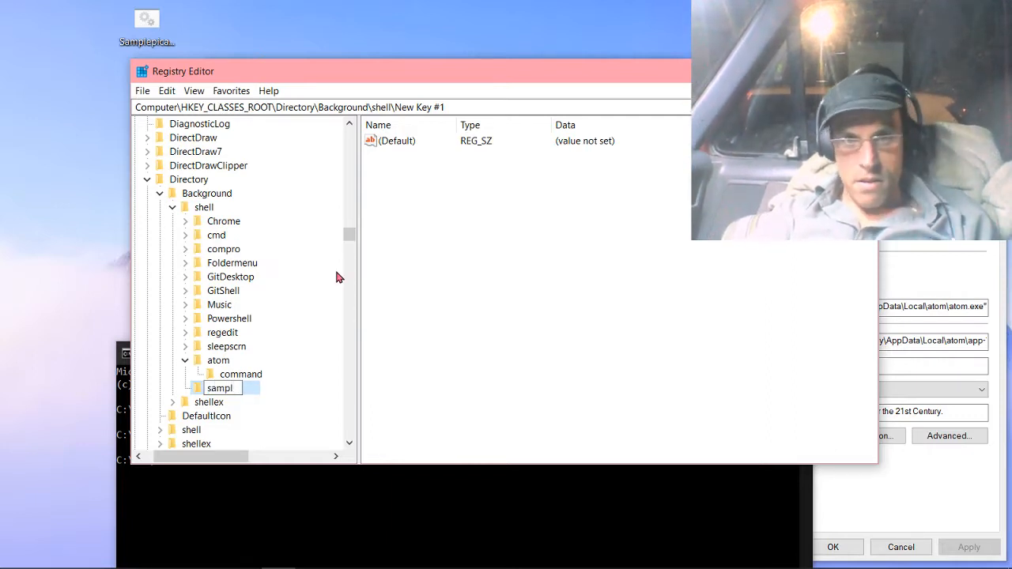
type("epics")
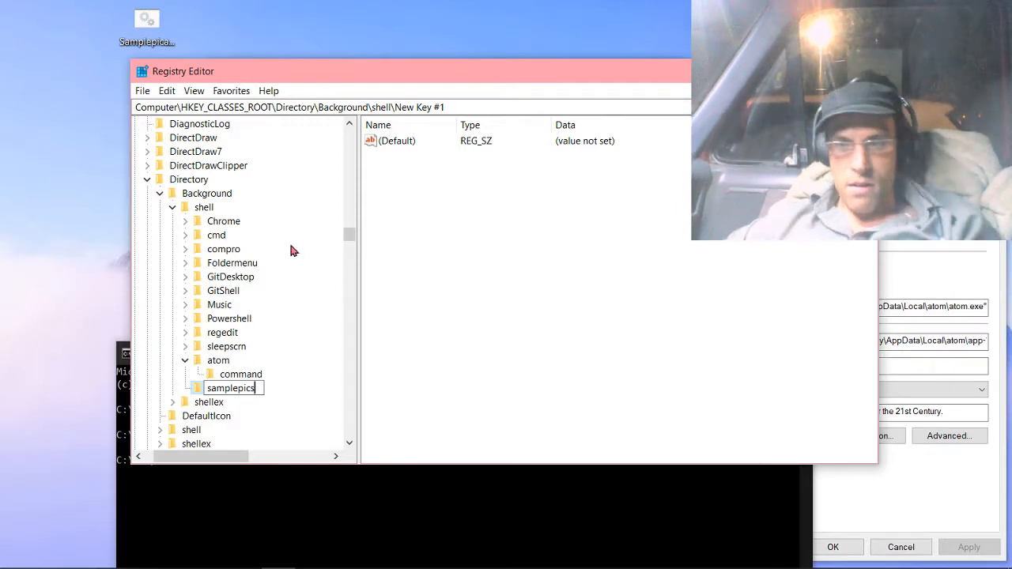
key("Return")
right_click(78, 240)
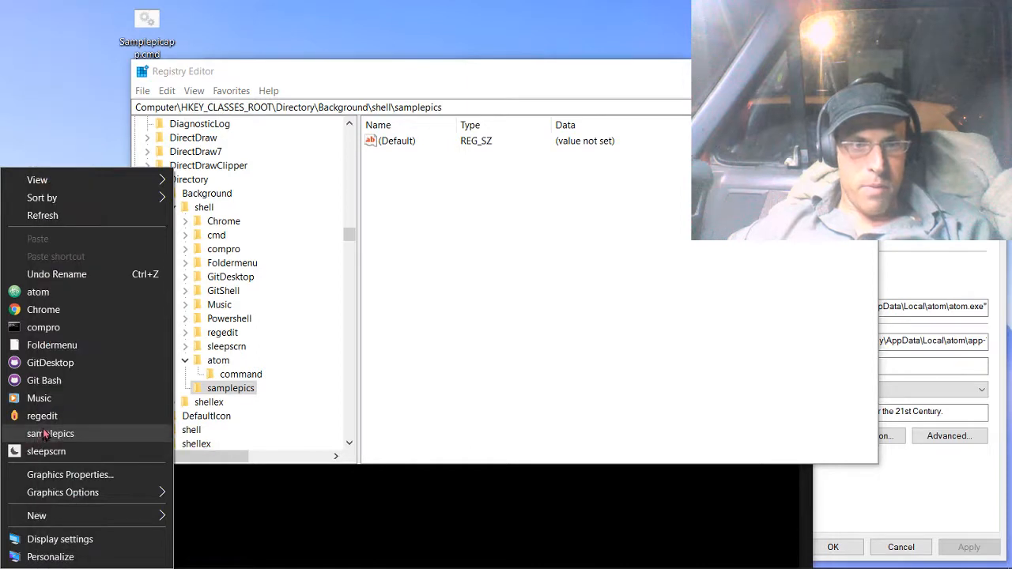
Create a key named command under the samplepics key.
left_click(221, 396)
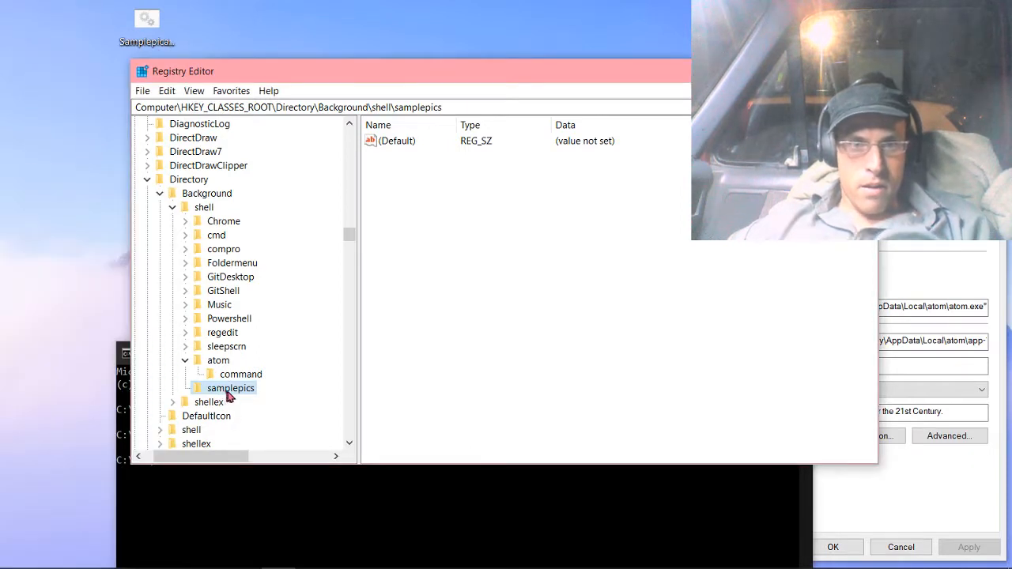
right_click(230, 397)
mouse_move(316, 417)
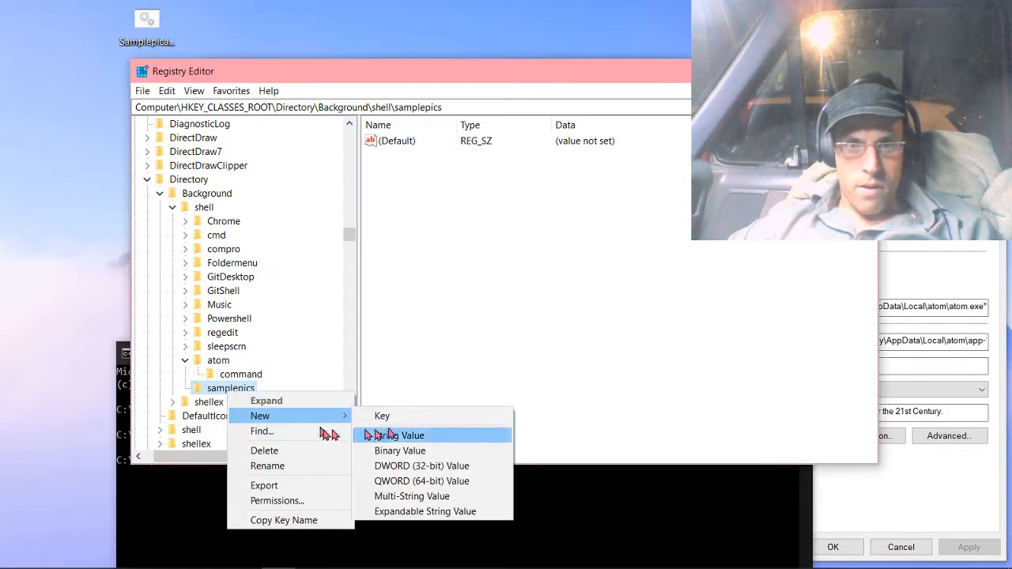
left_click(395, 415)
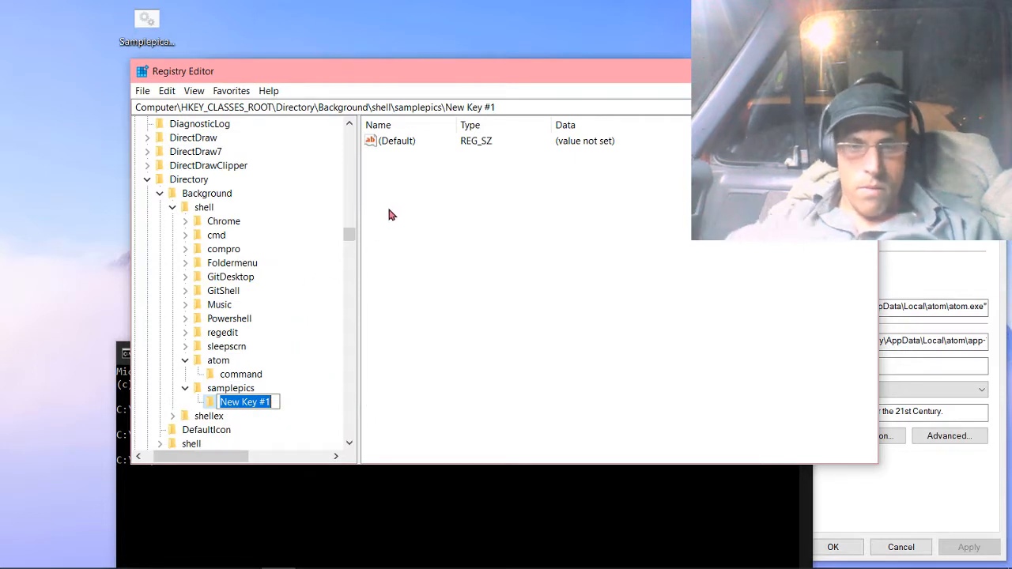
type("command")
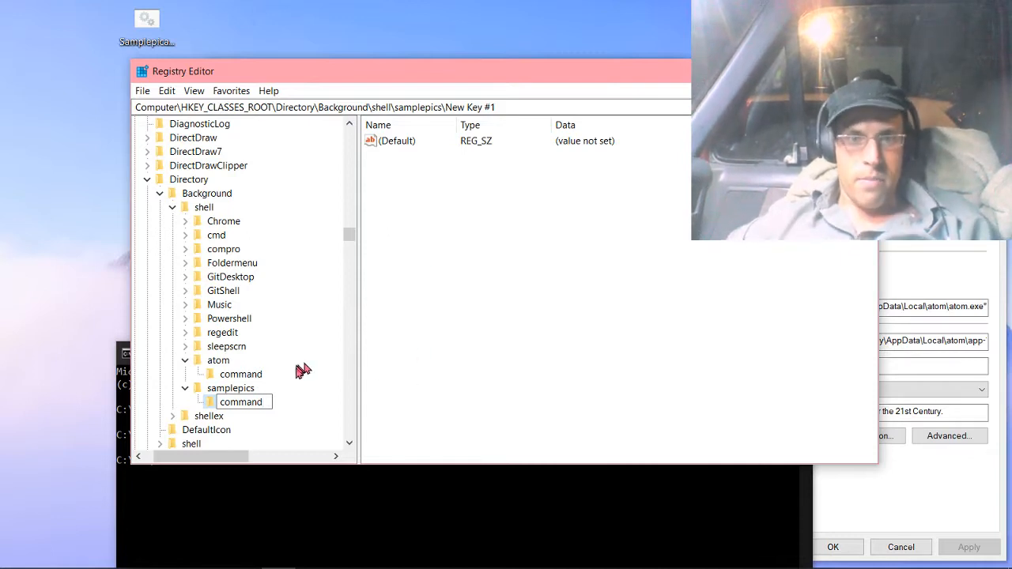
key("Return")
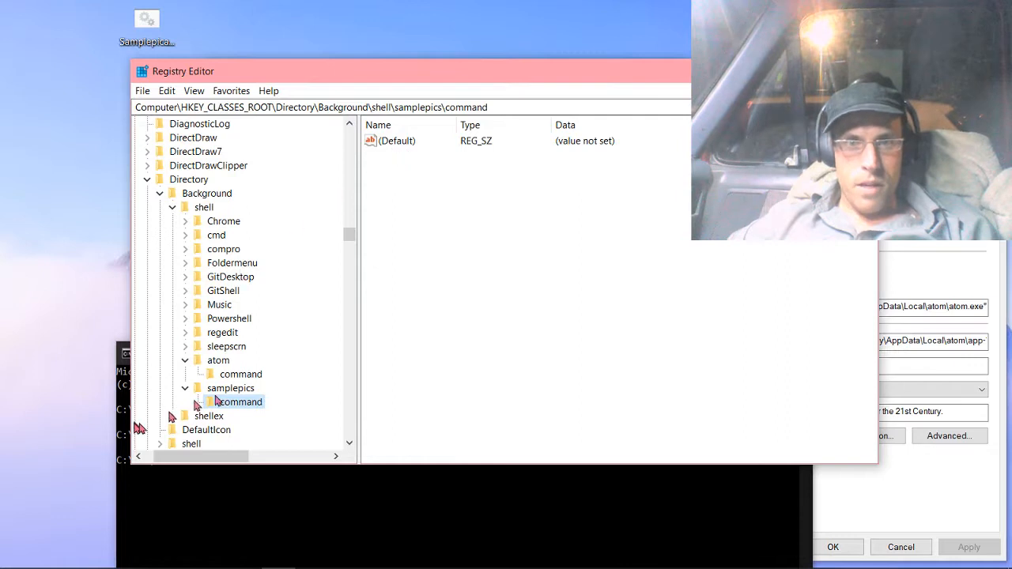
Open the default value of the samplepics command key for editing.
left_click(397, 140)
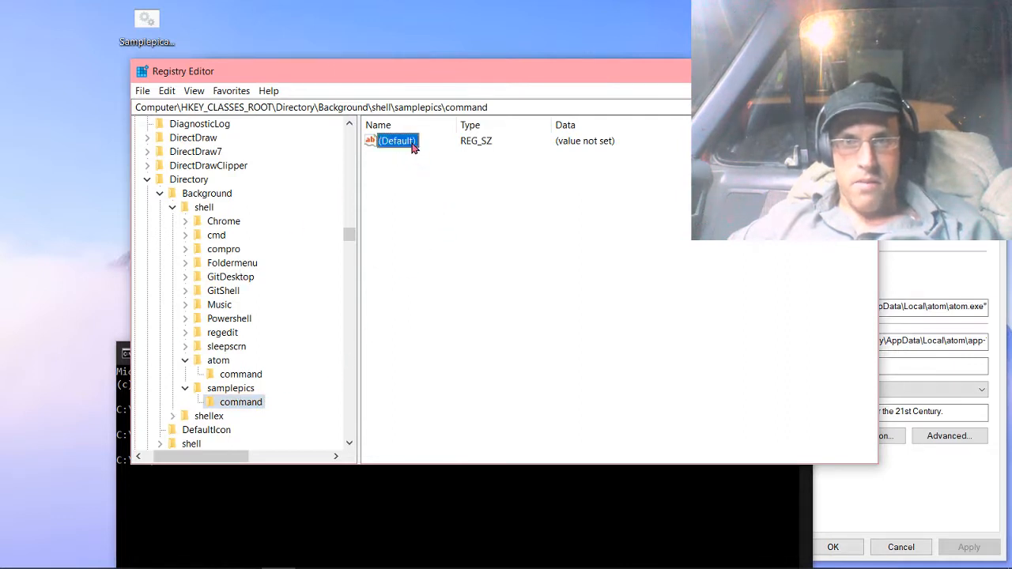
right_click(412, 147)
left_click(431, 152)
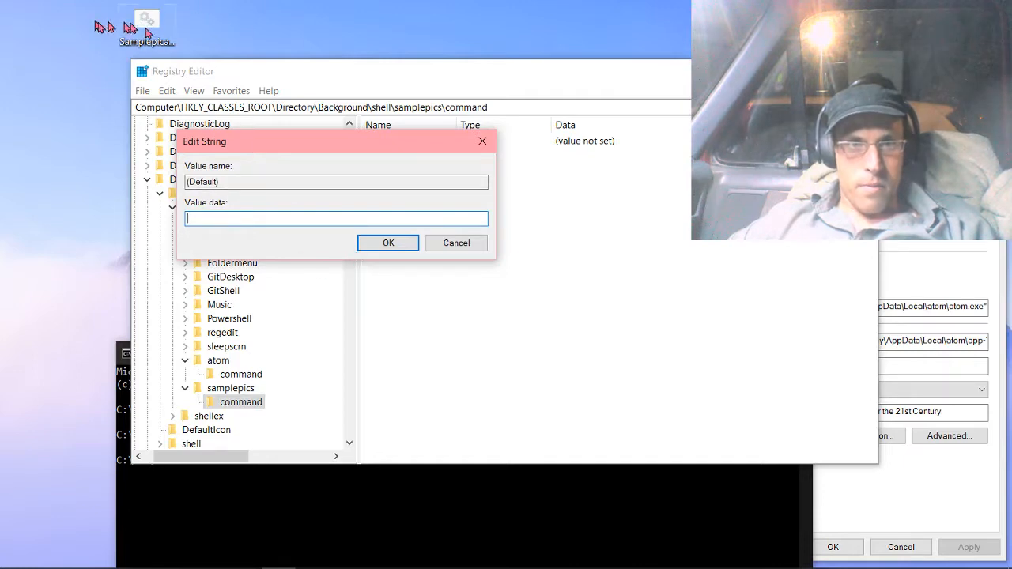
Check the location of Samplepicapp.cmd in its properties and move its icon clear of the Registry Editor window.
left_click(165, 42)
right_click(164, 45)
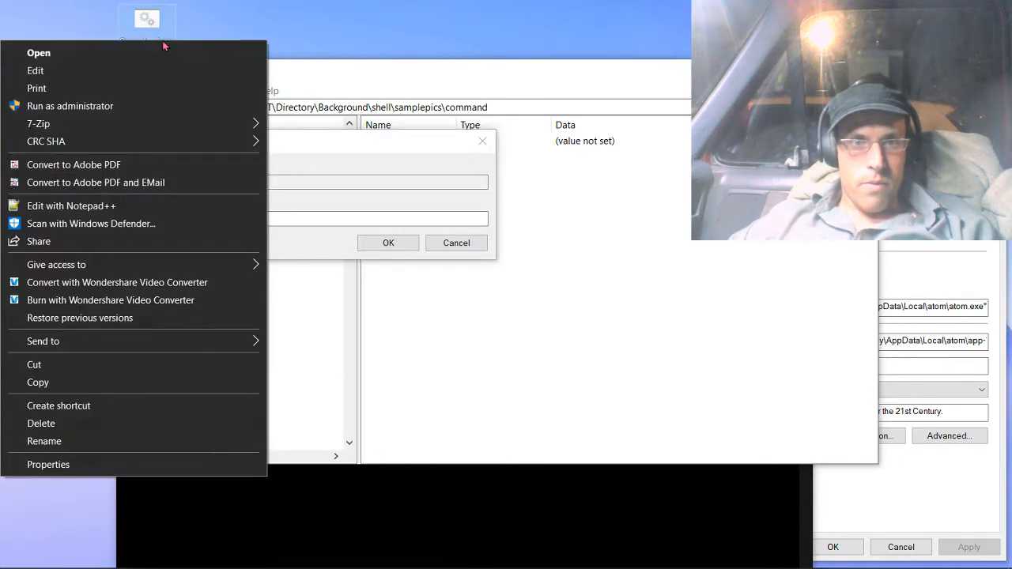
left_click(54, 464)
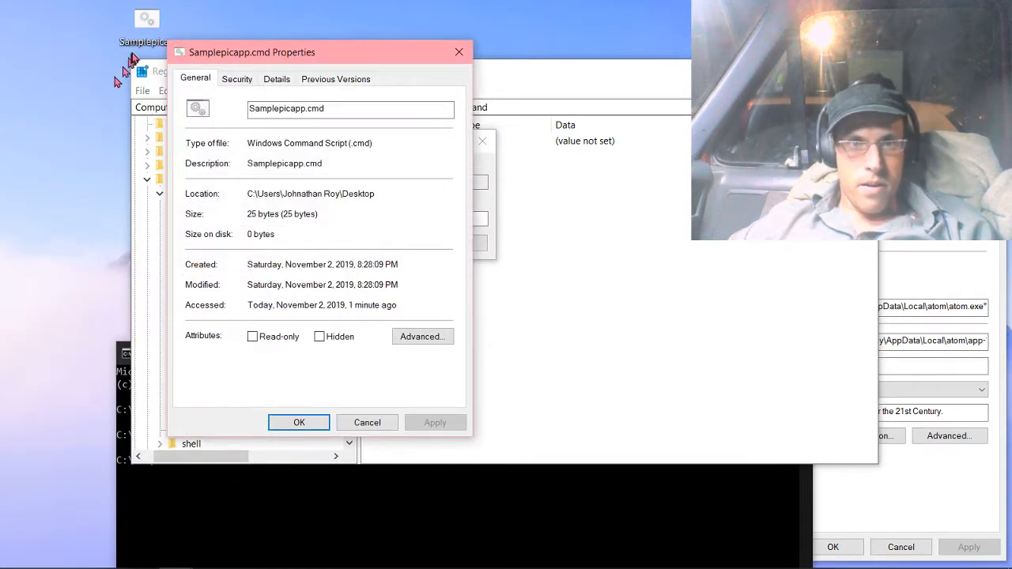
left_click_drag(138, 39, 54, 124)
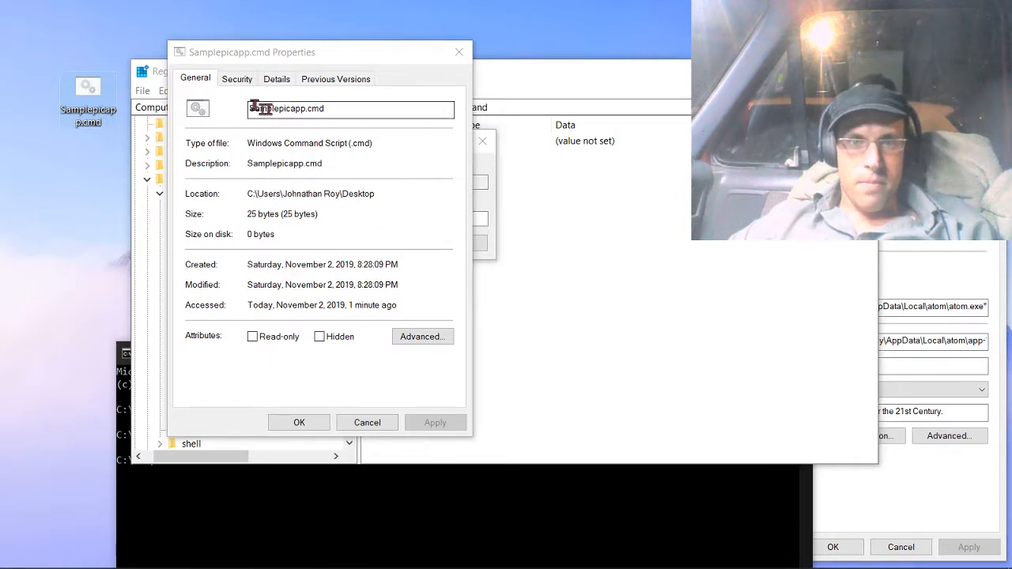
left_click(353, 422)
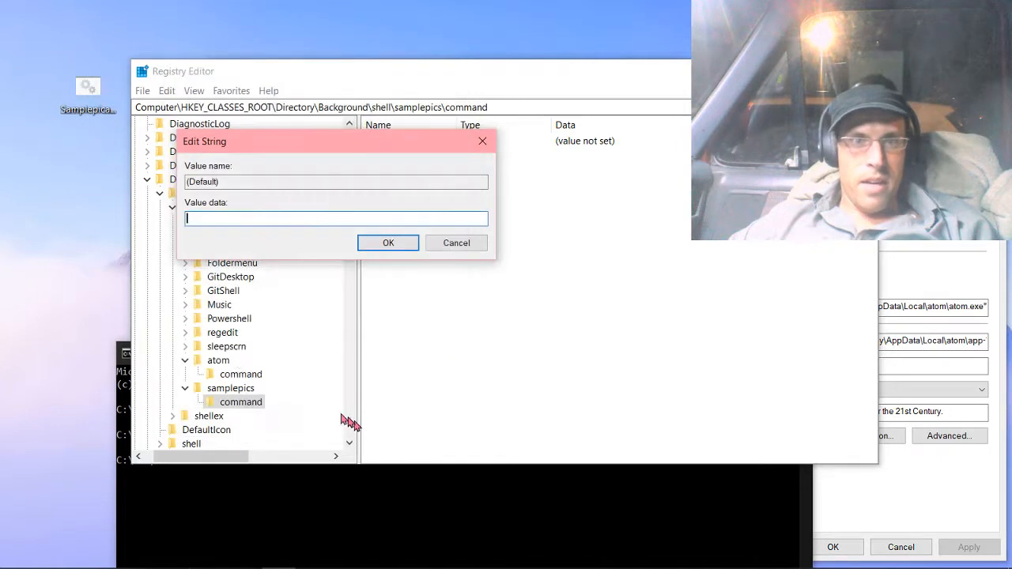
Set the samplepics command key's default value to the copied path of Samplepicapp.cmd, without quotation marks.
right_click(87, 109)
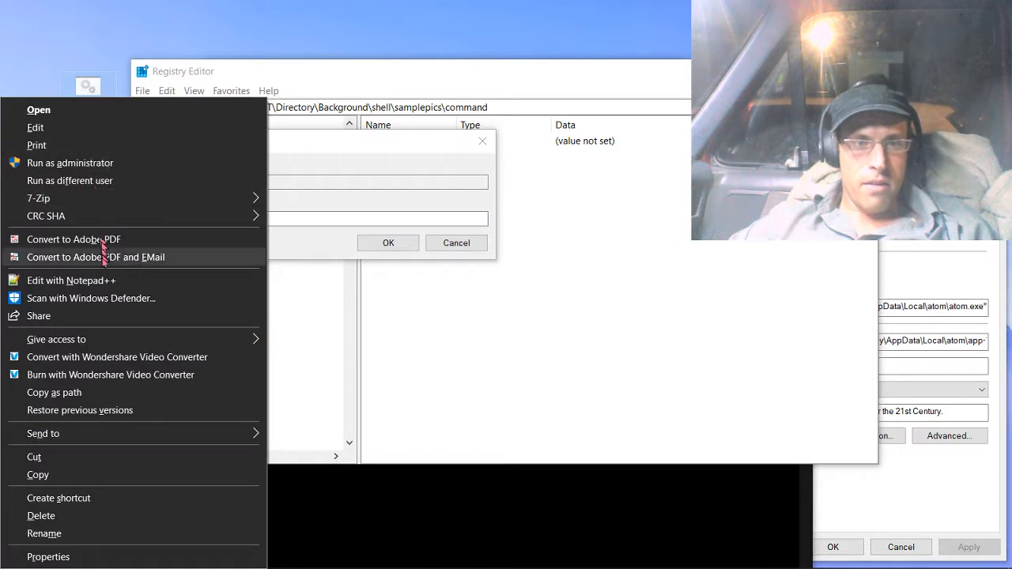
left_click(56, 393)
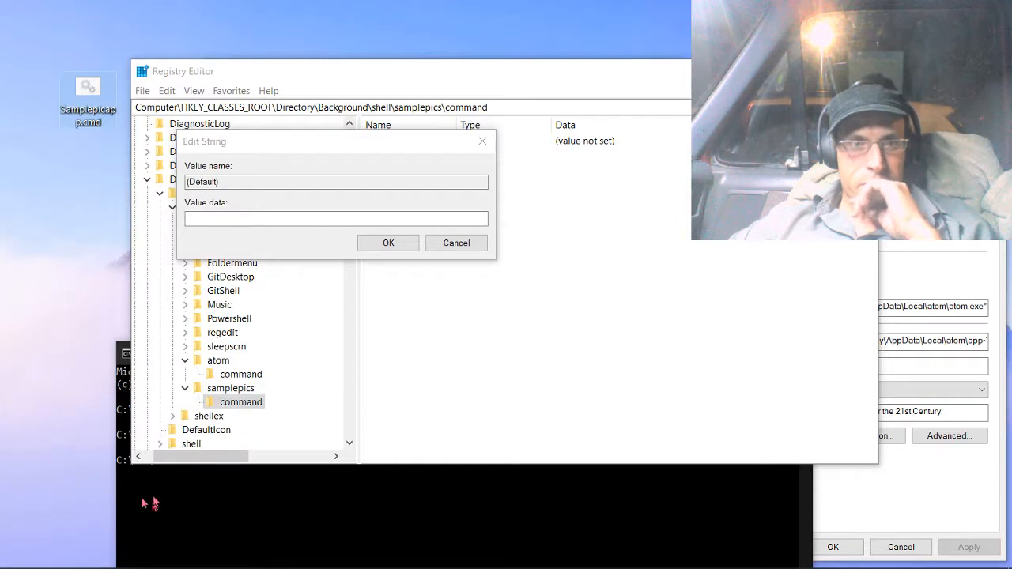
left_click(199, 217)
key("ctrl+v")
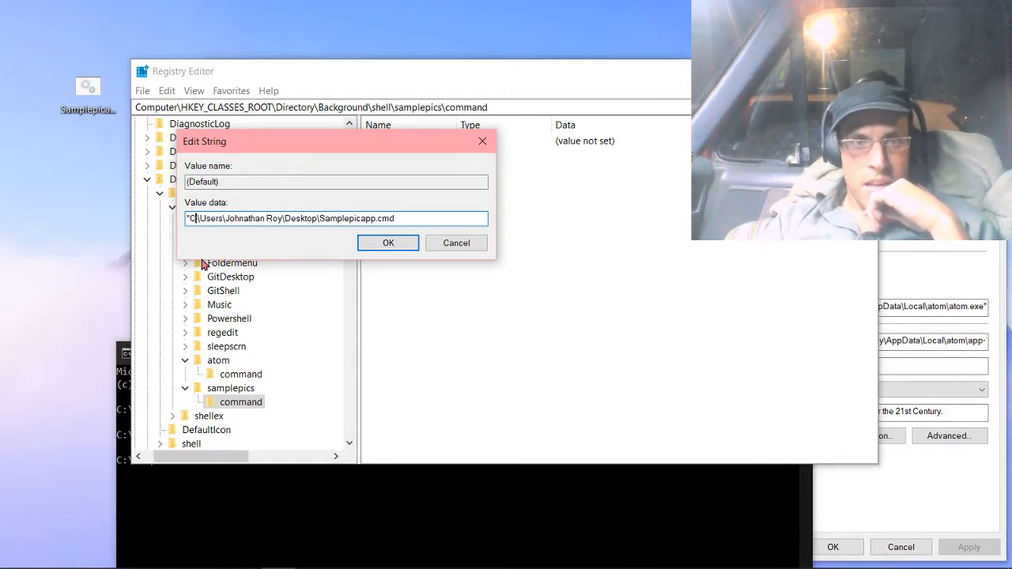
key("Home")
key("Delete")
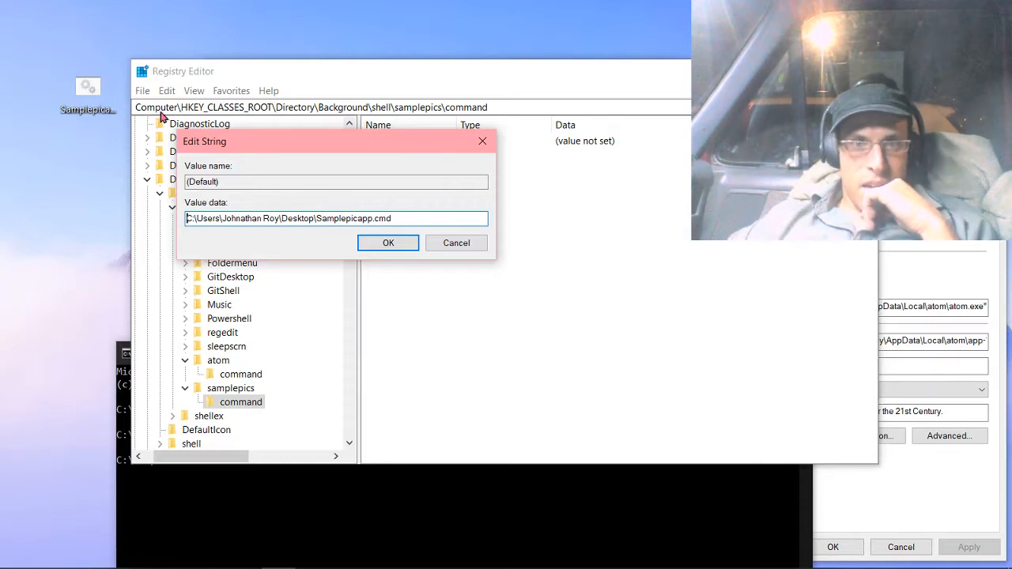
left_click(388, 242)
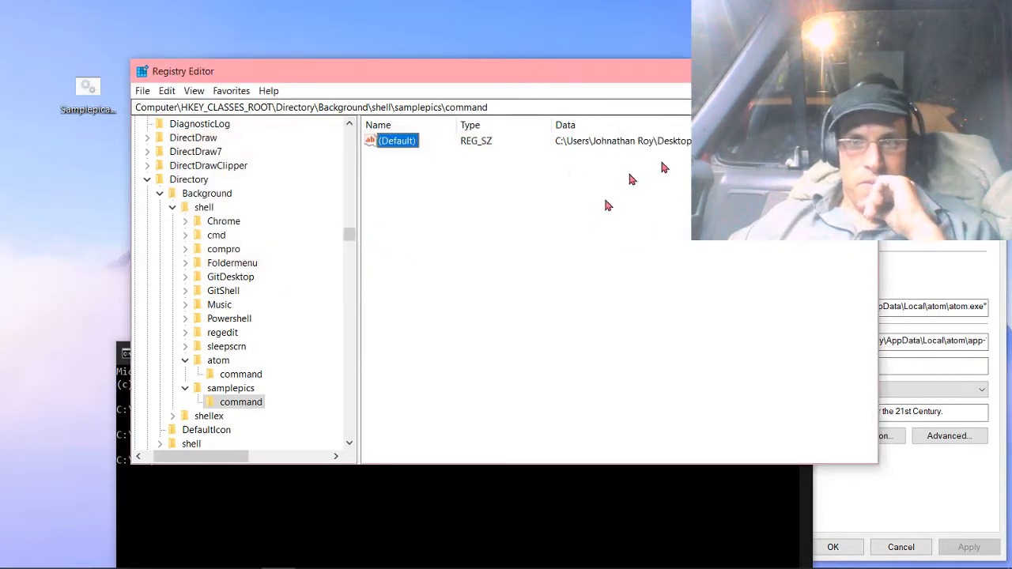
Test the samplepics entry in the desktop context menu, close the SamplePics folder window, and review the menu entries again.
right_click(41, 231)
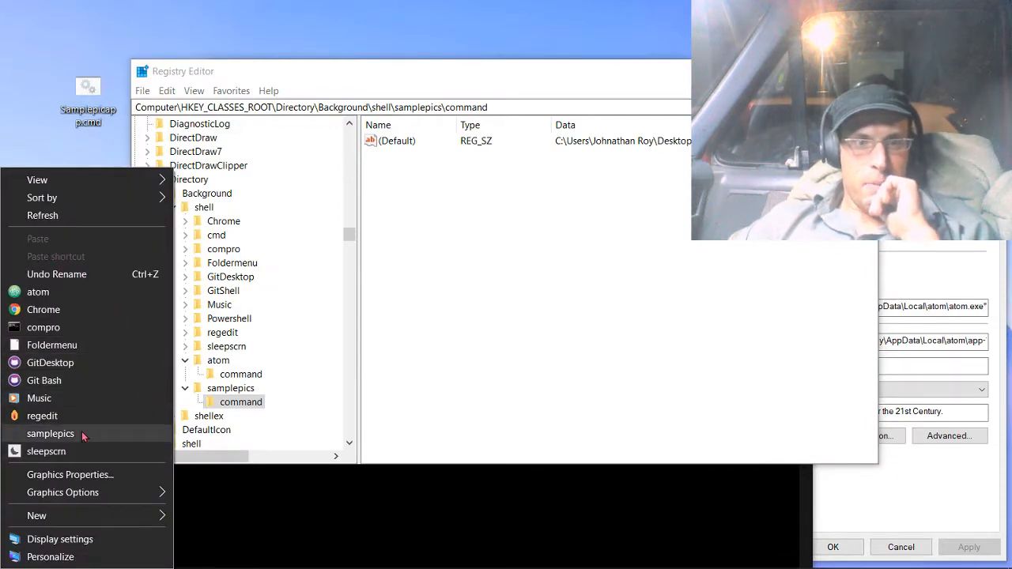
left_click(51, 434)
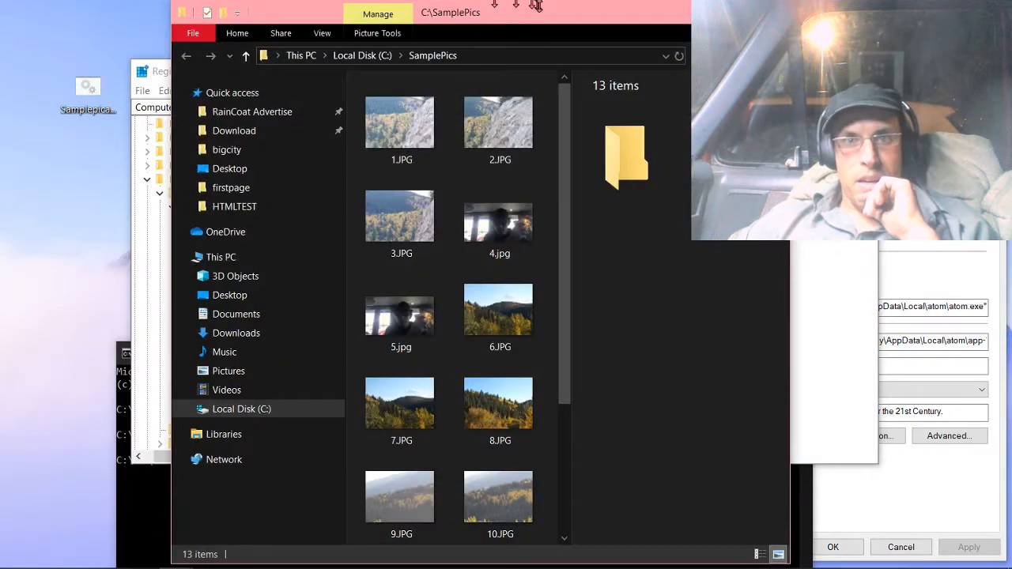
left_click_drag(608, 27, 657, 24)
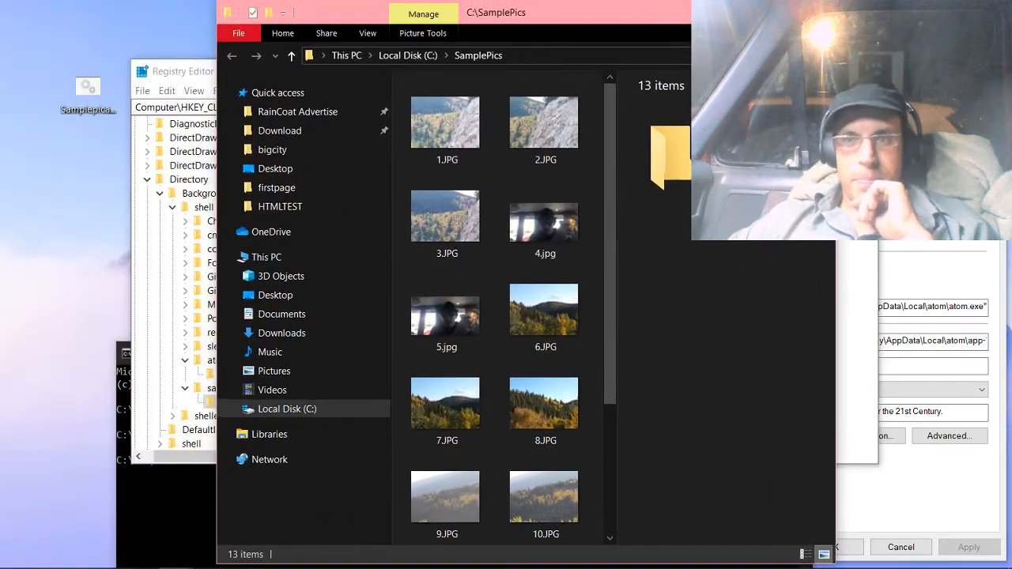
left_click(818, 12)
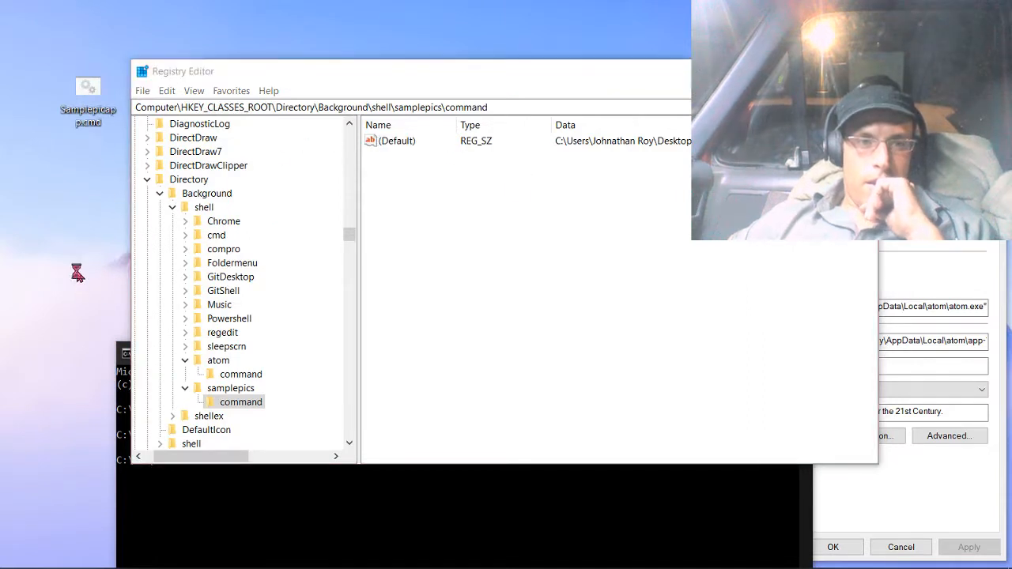
right_click(76, 274)
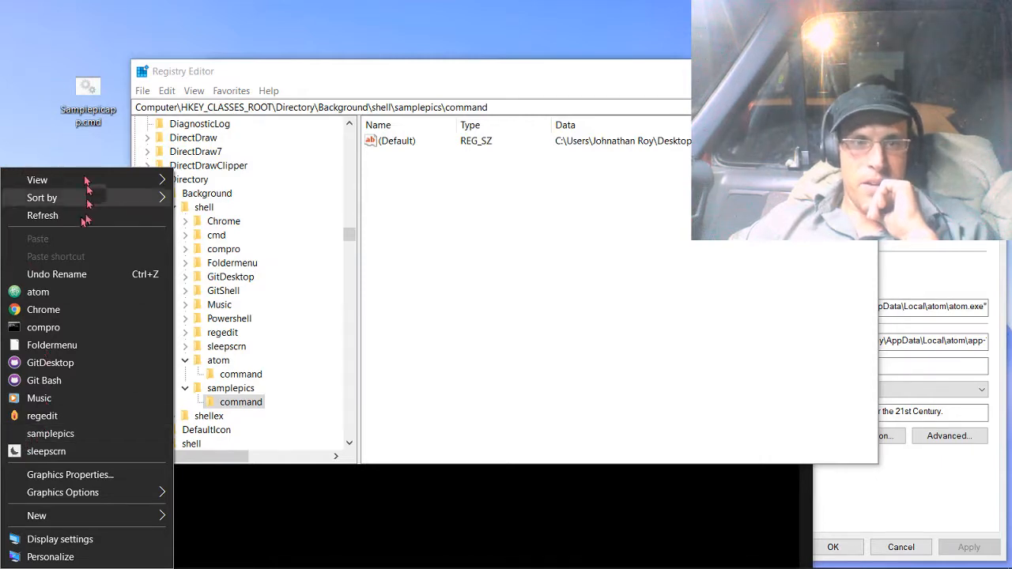
left_click(56, 154)
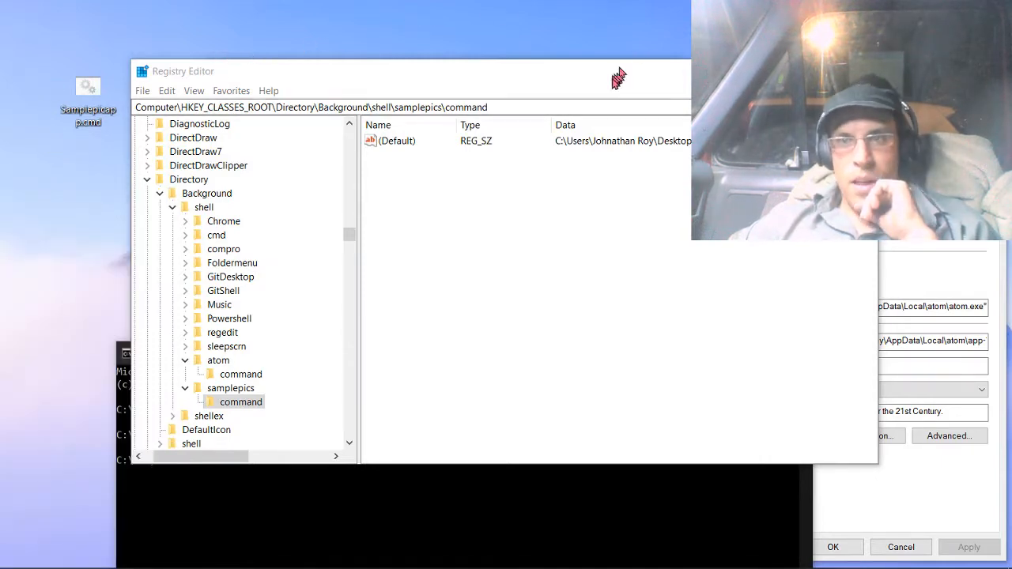
Move the Registry Editor window aside to uncover the extract all folder on the desktop.
left_click_drag(618, 78, 475, 227)
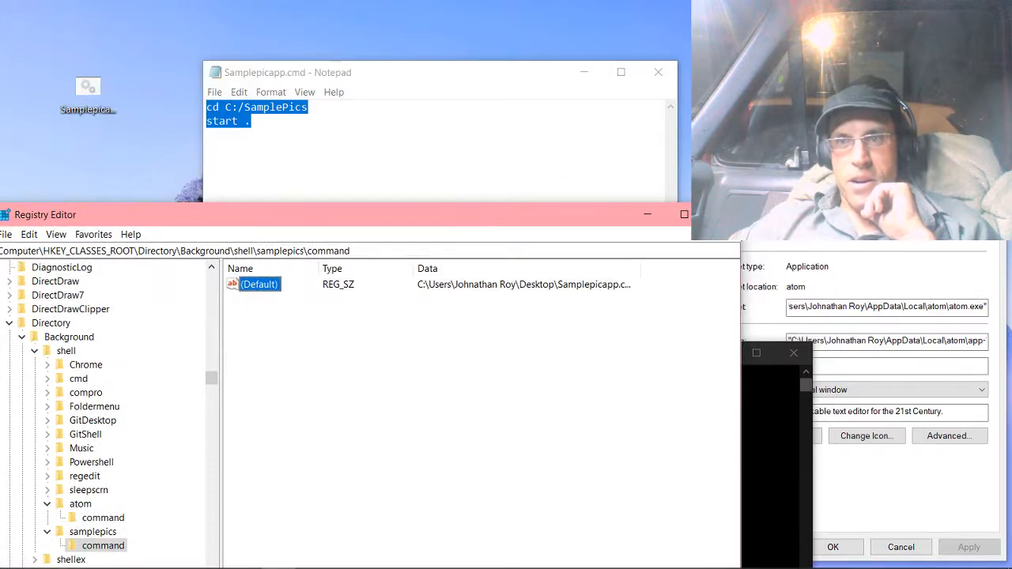
left_click_drag(561, 211, 694, 170)
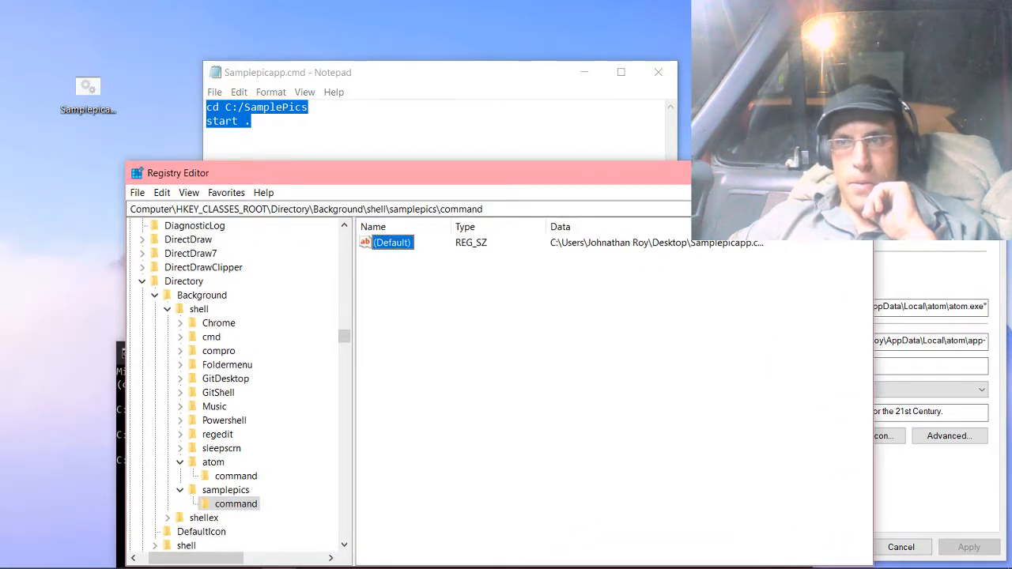
left_click_drag(894, 163, 516, 299)
left_click_drag(561, 173, 434, 186)
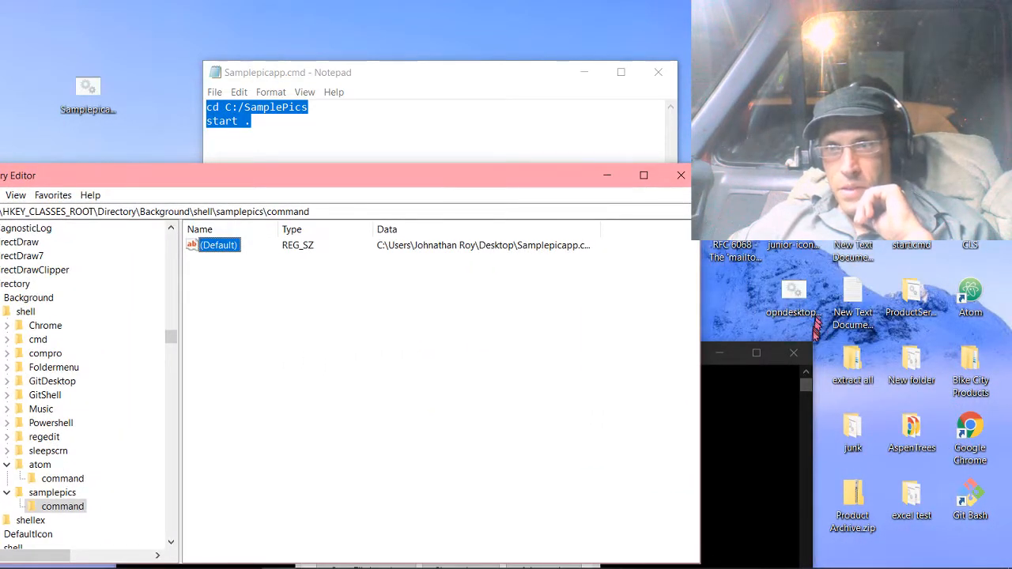
Open the desktop's extract all folder and go through its nested extract all folder into Aqua smiles_XP.
left_click(860, 377)
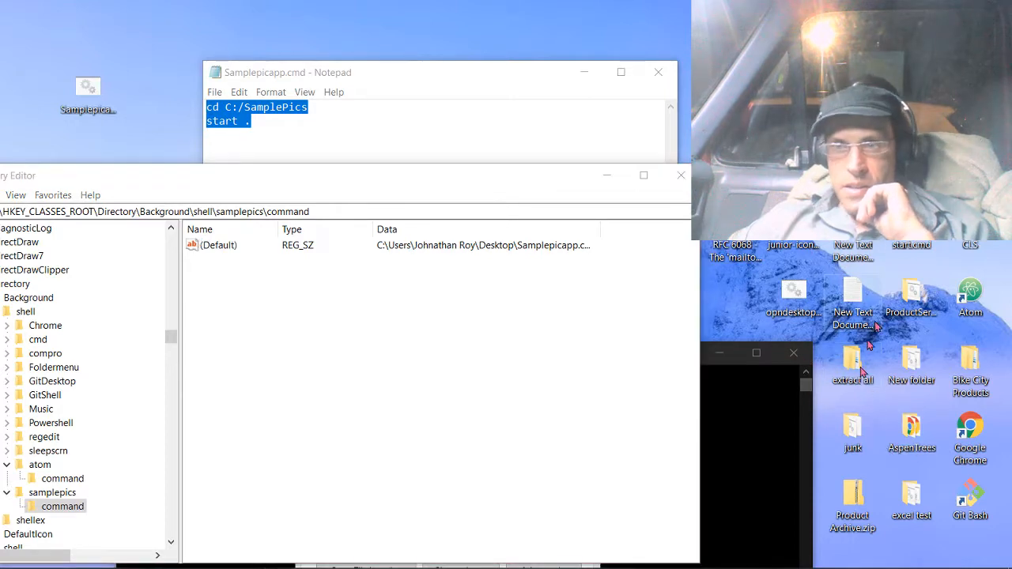
double_click(862, 372)
left_click(423, 106)
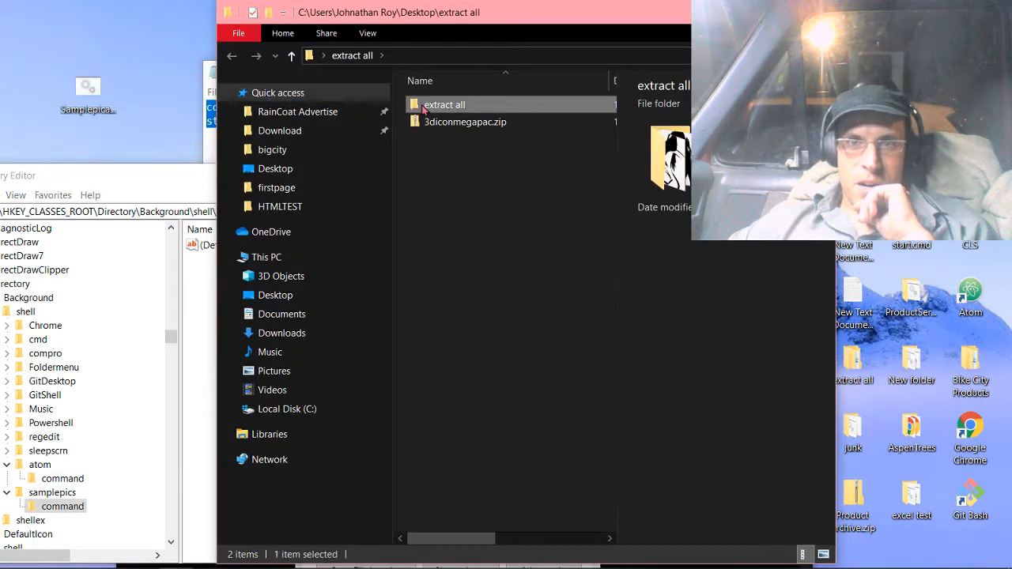
double_click(423, 107)
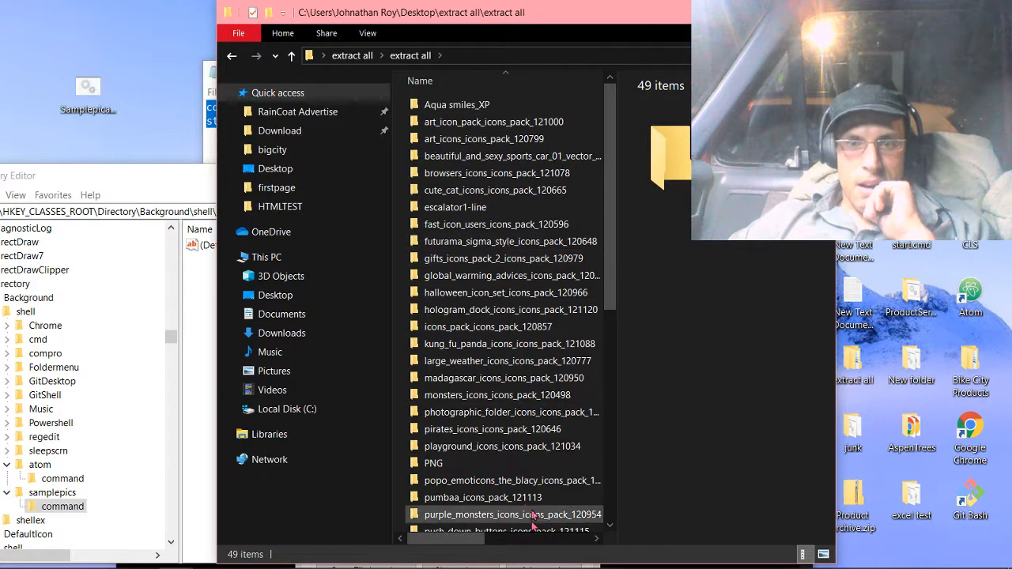
double_click(455, 109)
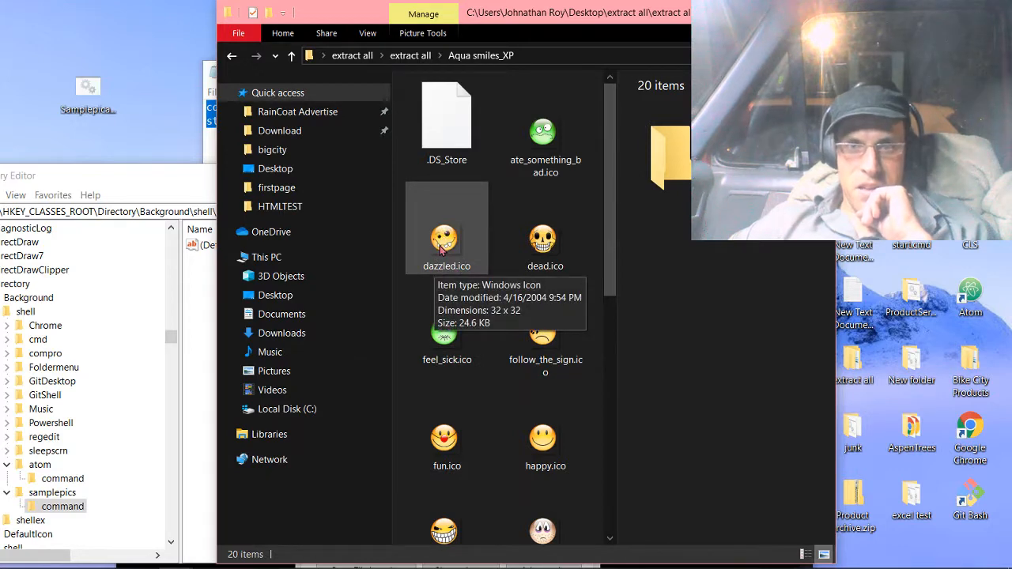
Copy the path of dazzled.ico and bring the Registry Editor back in front, with its key tree fully in view.
right_click(442, 250)
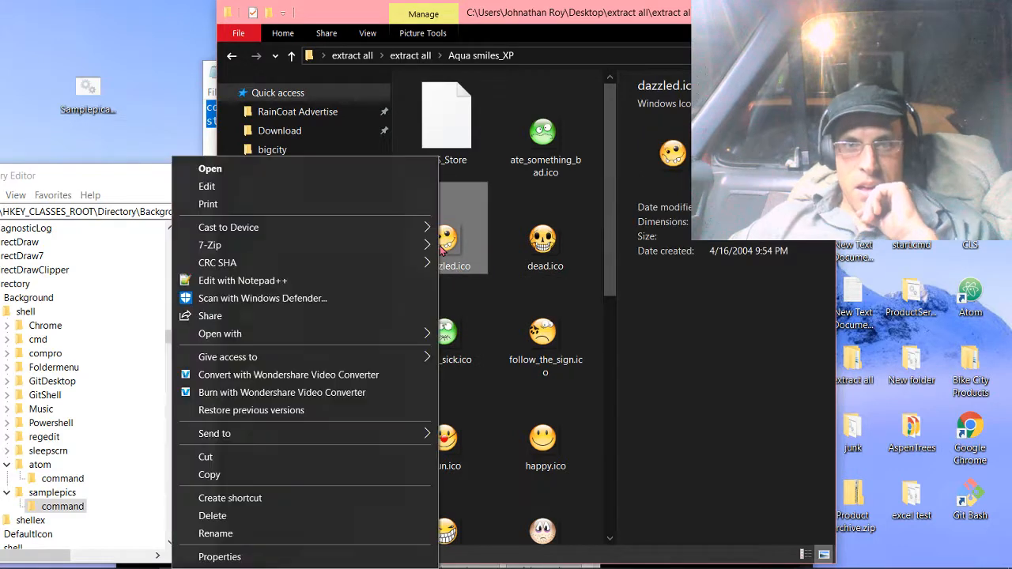
left_click(468, 297)
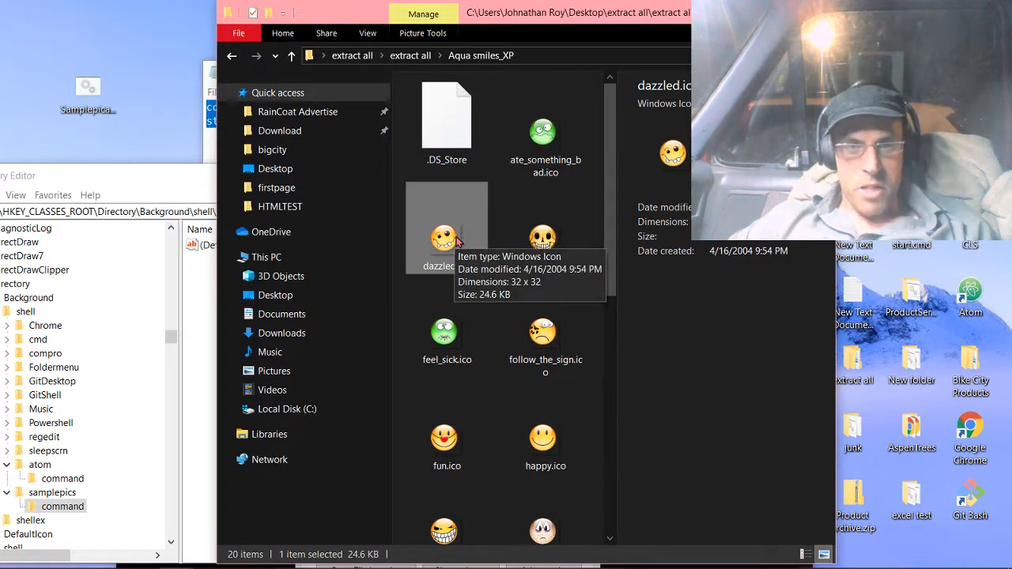
right_click(457, 241)
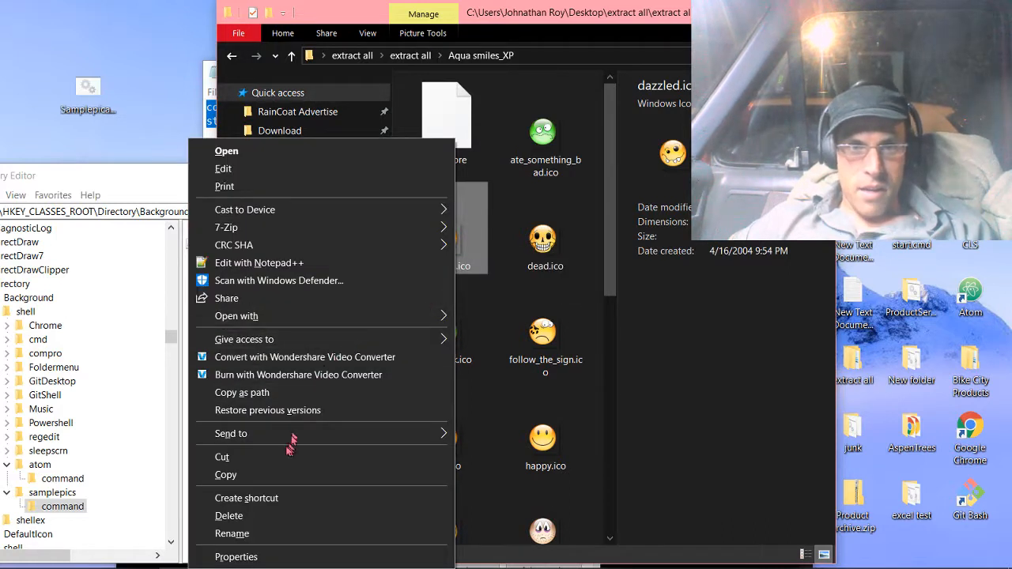
left_click(268, 393)
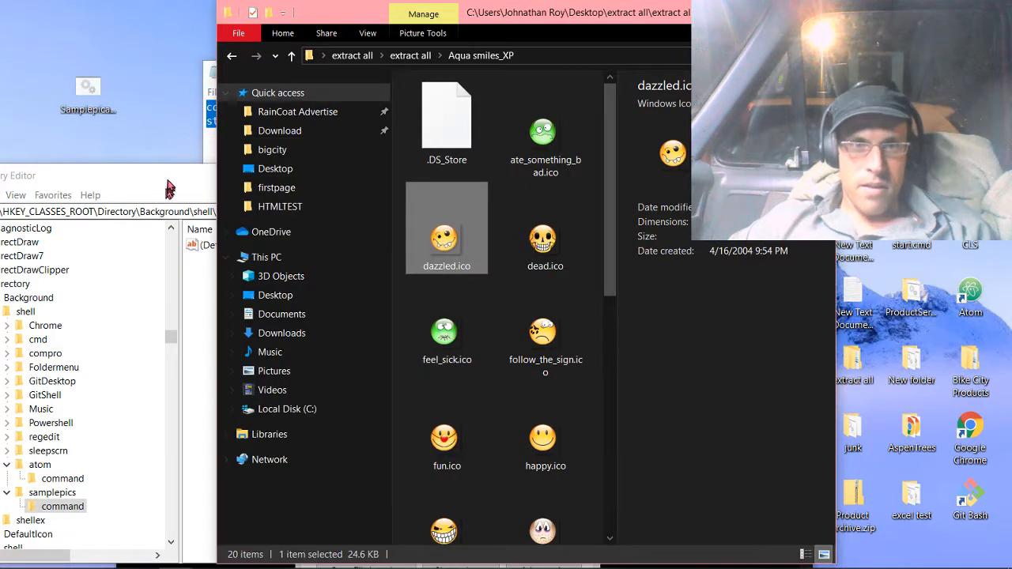
left_click(167, 189)
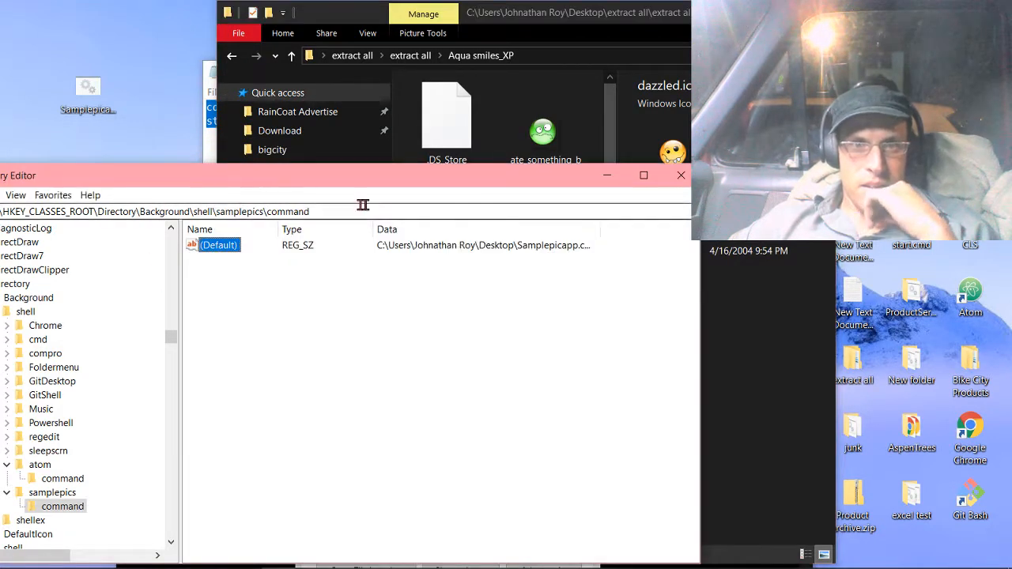
left_click_drag(363, 175, 487, 91)
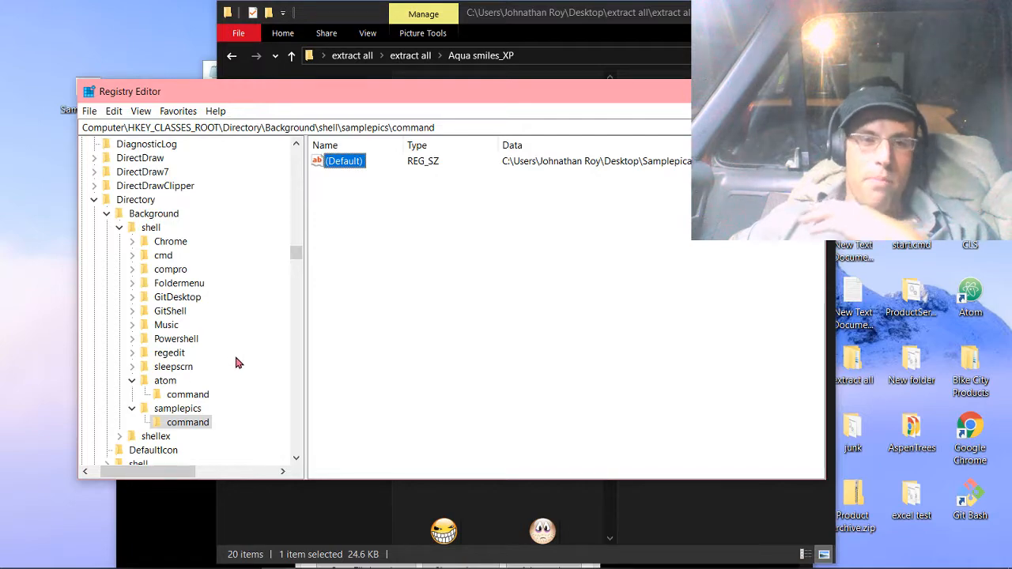
Check the values of the samplepics key and its command subkey under Directory\Background\shell.
mouse_move(297, 264)
left_mouse_down()
mouse_move(299, 273)
mouse_move(297, 253)
left_mouse_up()
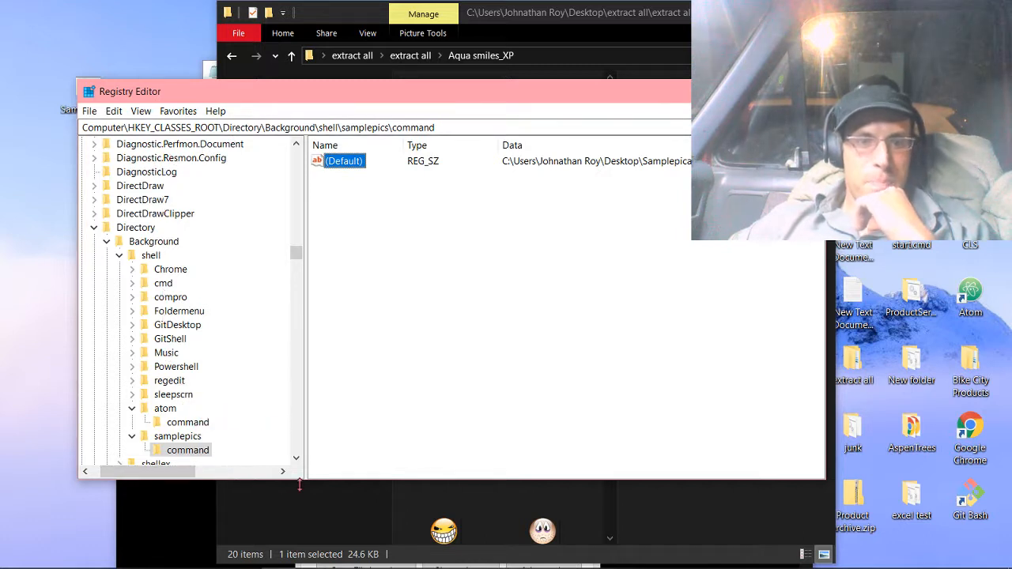
left_click(172, 438)
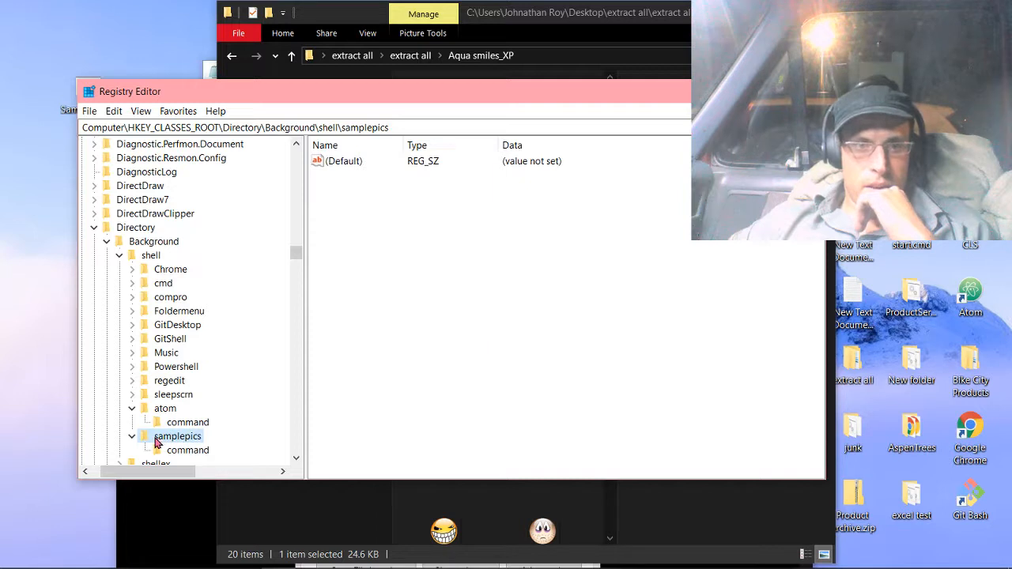
left_click(196, 453)
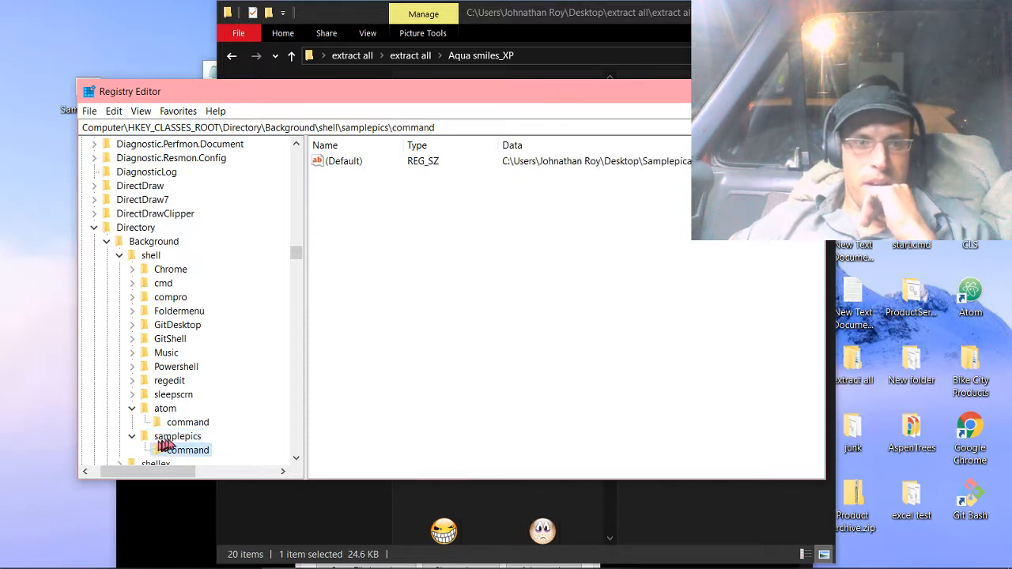
left_click(179, 439)
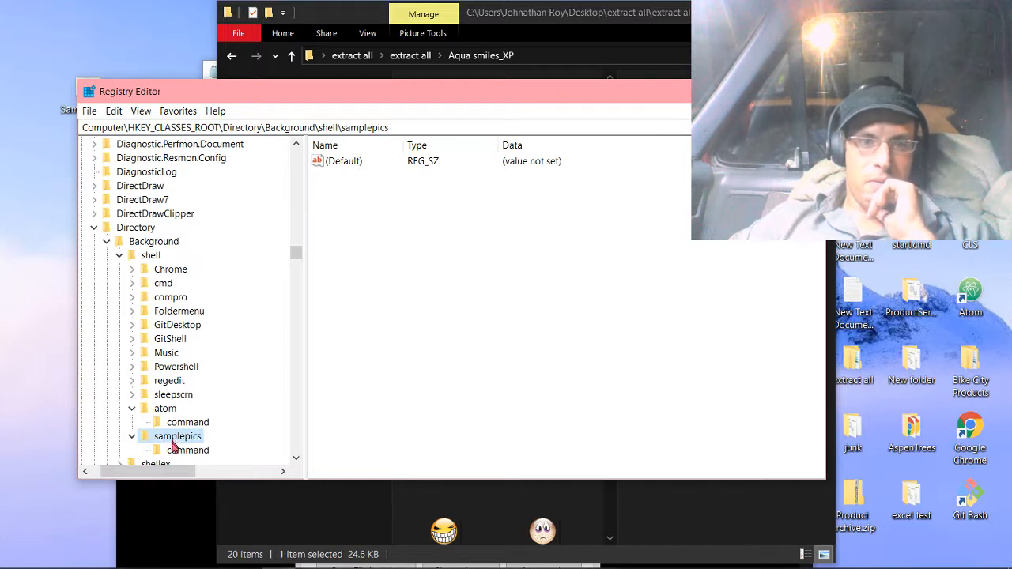
left_click(177, 452)
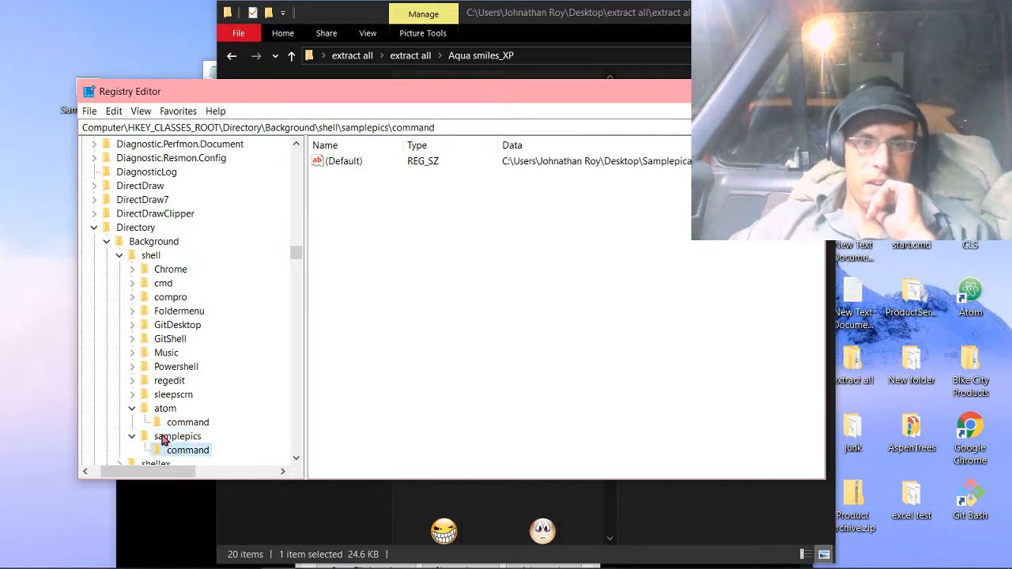
left_click(162, 440)
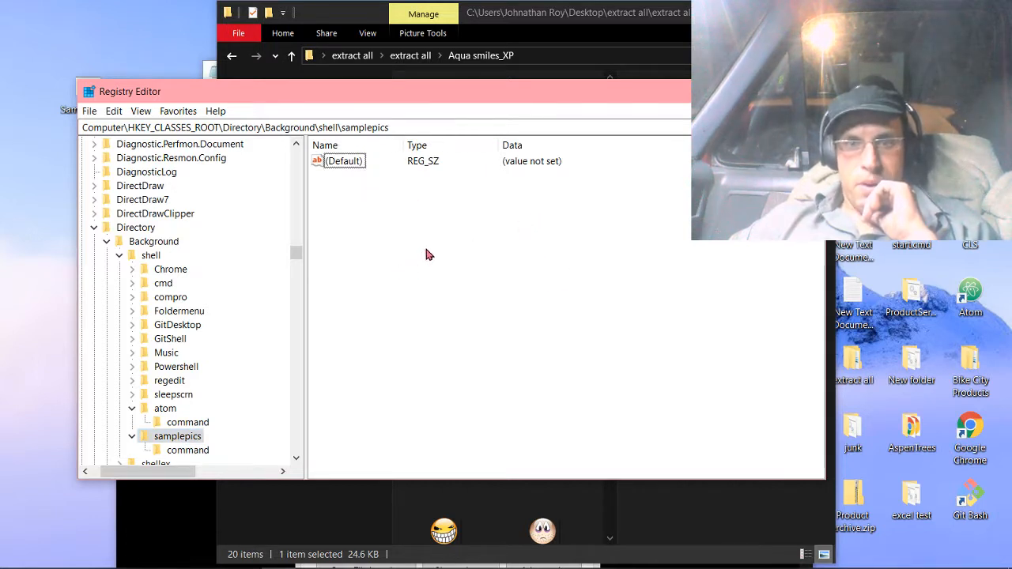
right_click(226, 314)
mouse_move(257, 340)
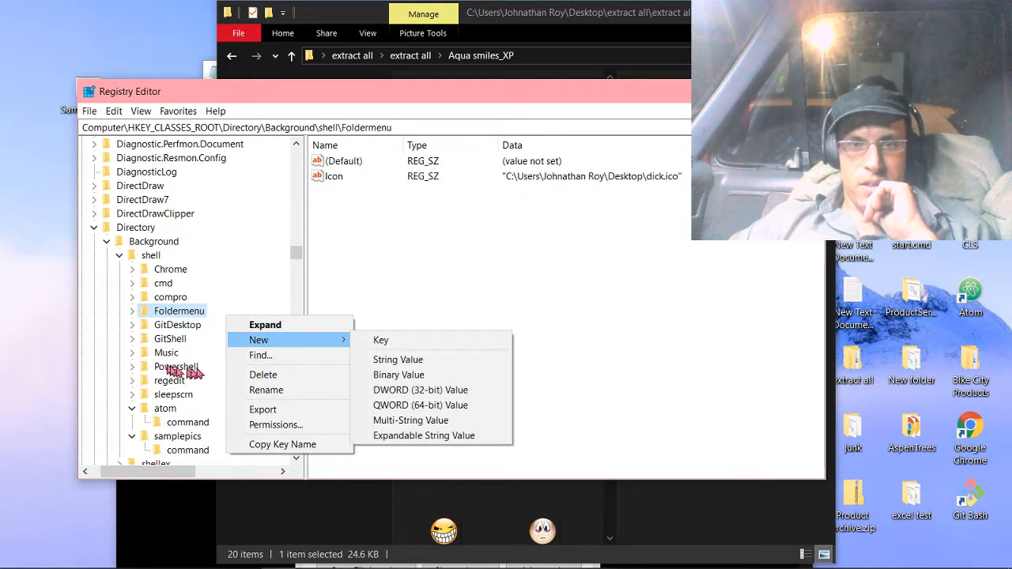
left_click(386, 256)
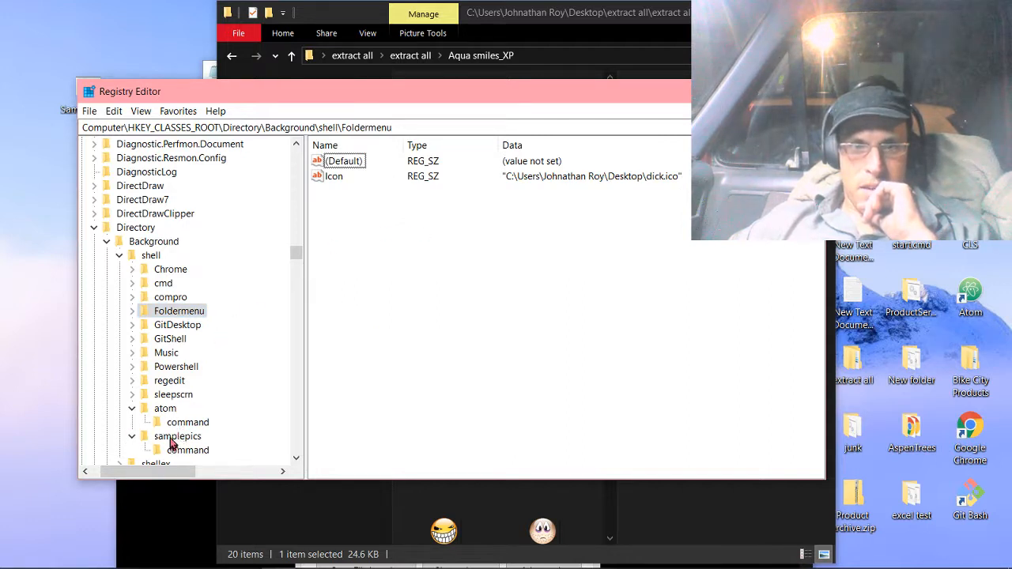
Create a new string value named Icon in the samplepics key.
left_click(171, 442)
right_click(402, 190)
left_click(366, 241)
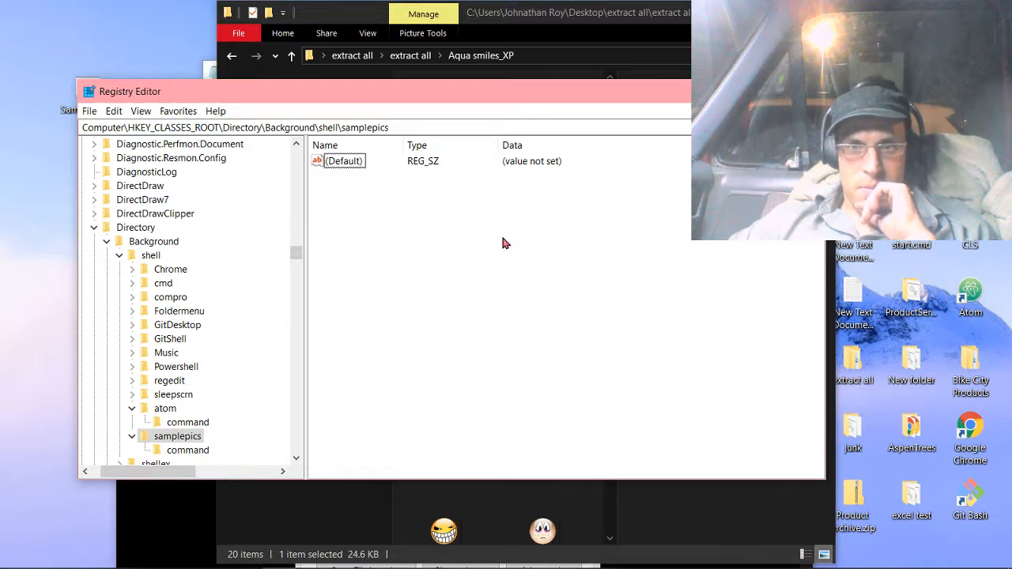
right_click(449, 236)
mouse_move(483, 245)
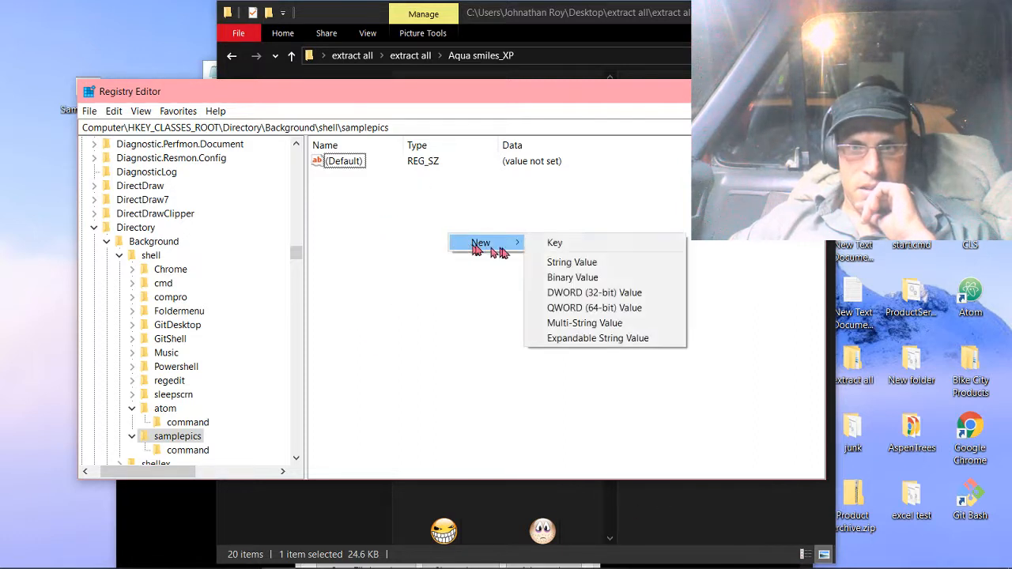
left_click(561, 264)
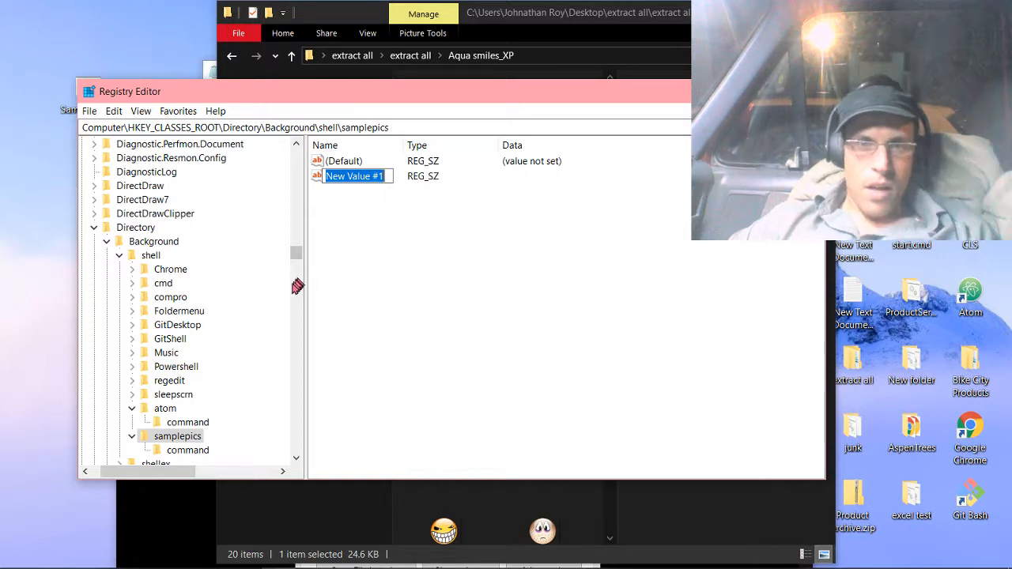
type("Icon")
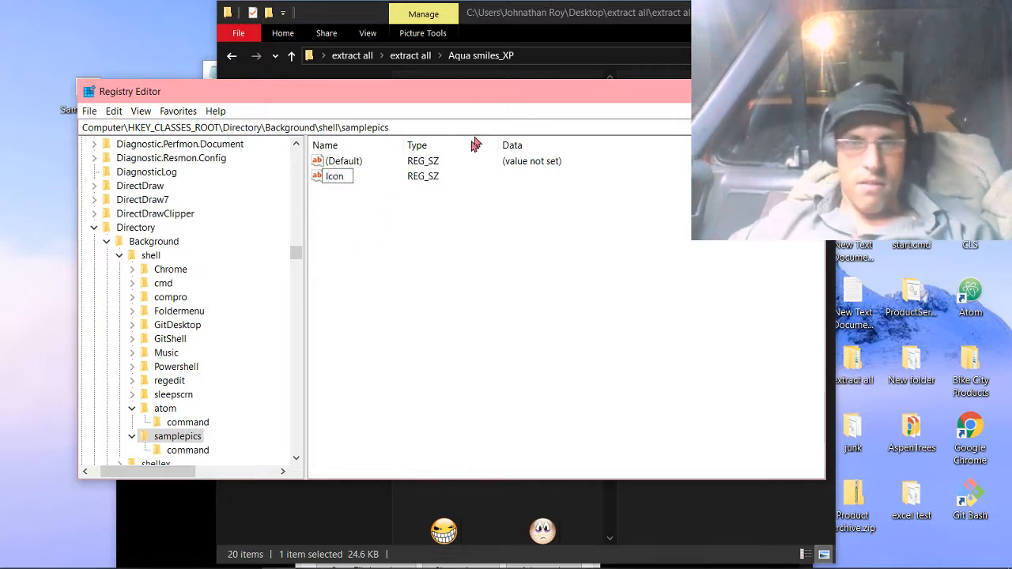
key("Return")
Set the Icon value's data to the copied path of dazzled.ico, without the surrounding quotation marks.
double_click(335, 177)
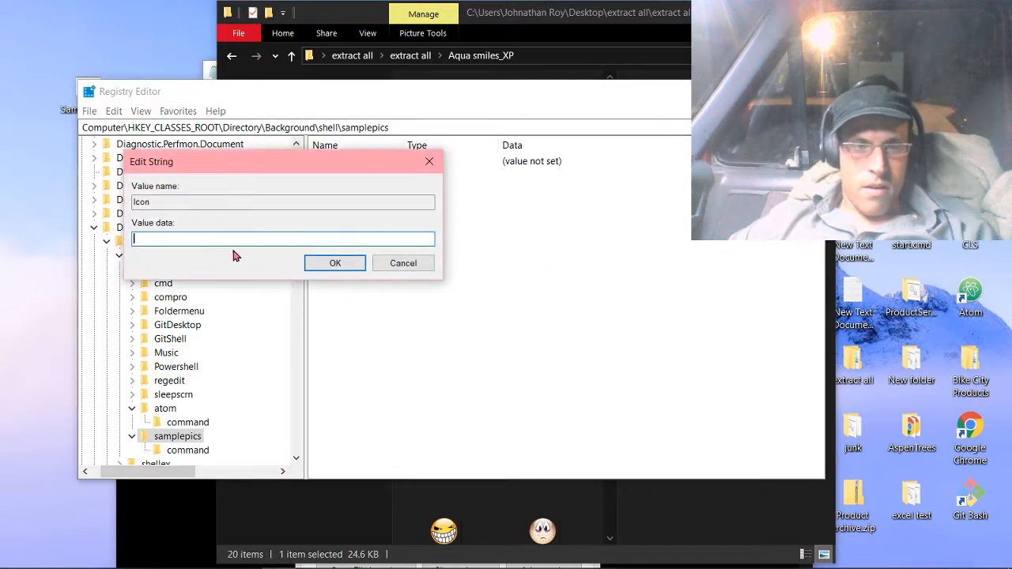
key("ctrl+v")
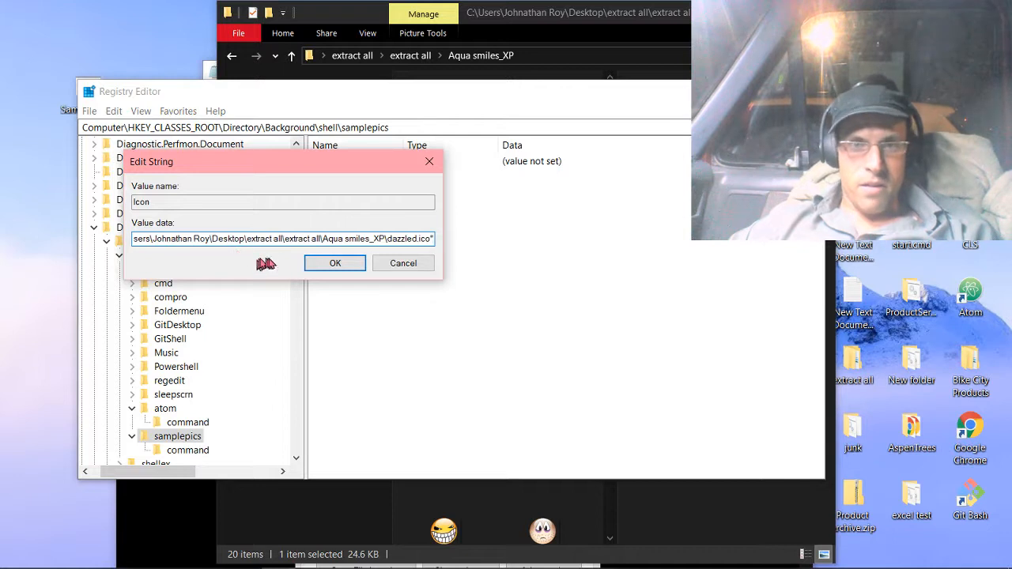
key("BackSpace")
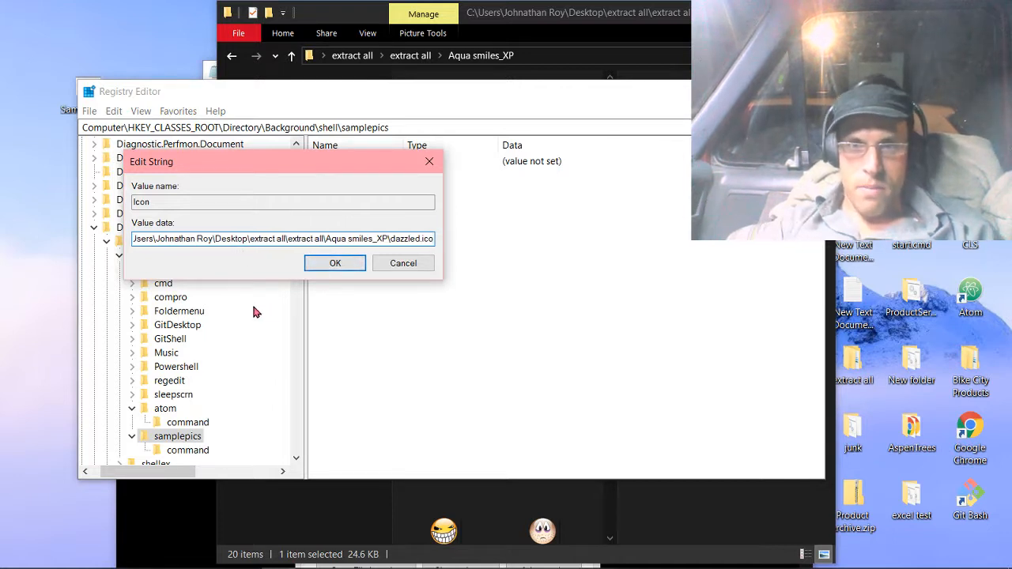
key("Left")
key("Left")
key("Left")
key("Left")
key("Left")
key("Left")
key("Left")
key("Left")
key("Left")
key("Left")
key("Left")
key("Left")
key("Left")
key("Left")
key("Left")
key("Left")
key("Left")
key("Left")
key("Left")
key("Left")
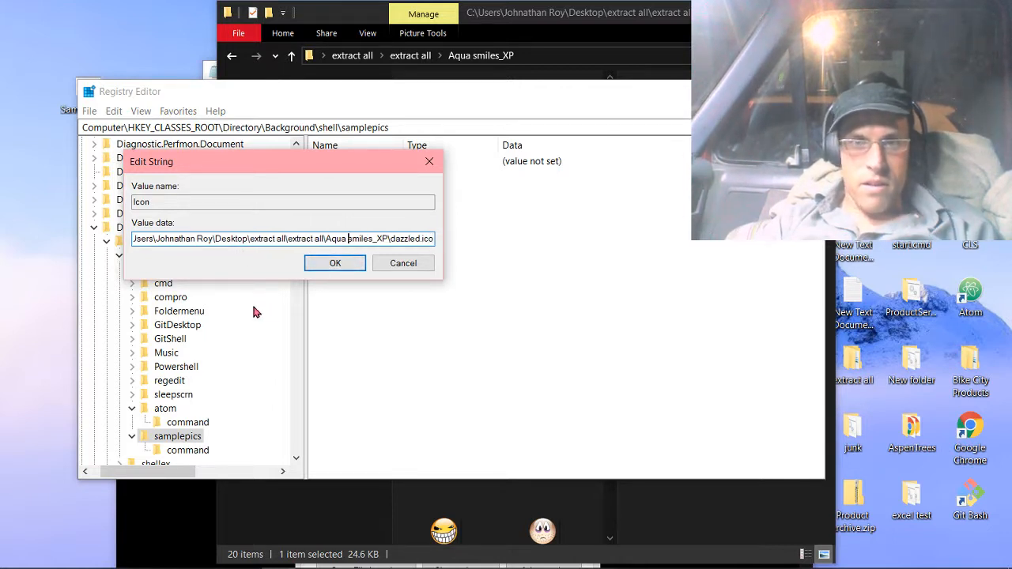
key("Left")
key("Left")
key("Left")
key("Left")
key("Left")
key("Left")
key("Left")
key("Left")
key("Left")
key("Left")
key("Left")
key("Left")
key("Left")
key("Left")
key("Left")
key("Home")
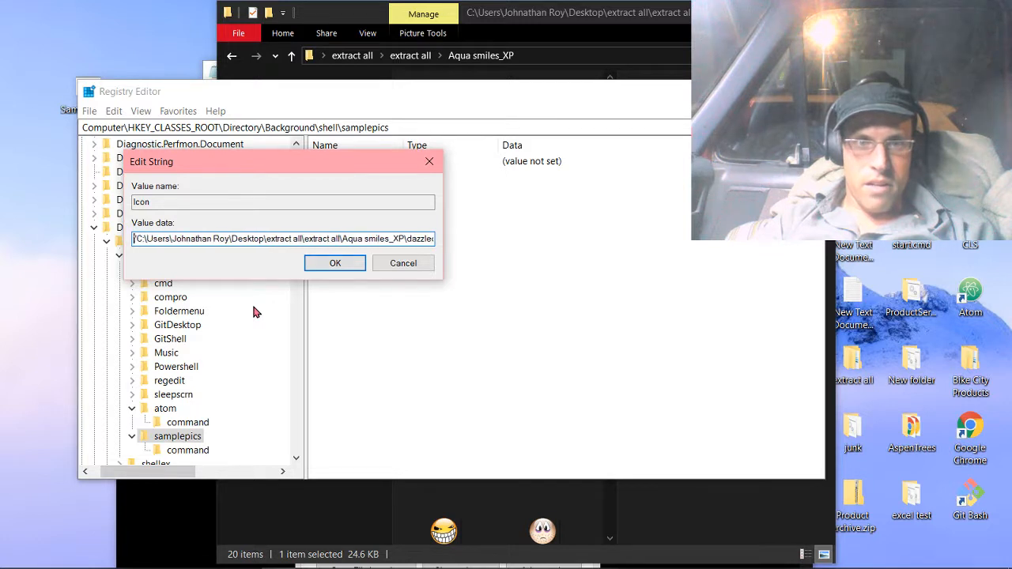
key("Delete")
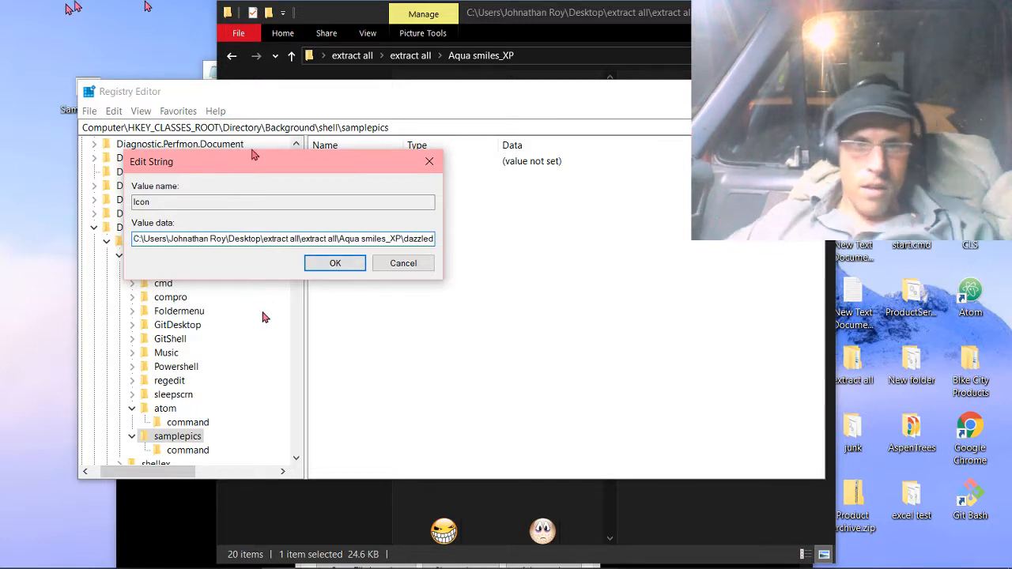
left_click(335, 263)
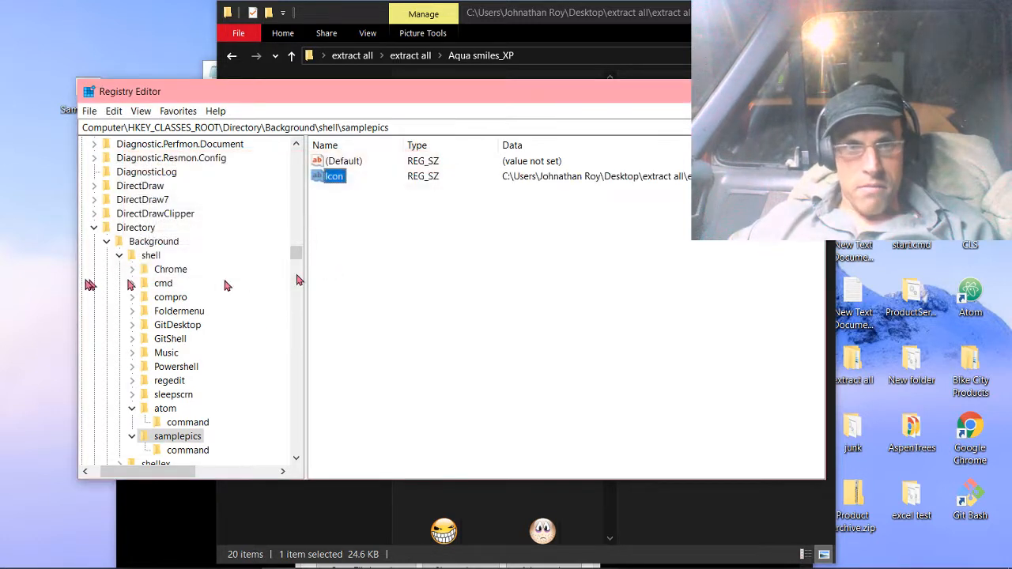
Close the Registry Editor, Aqua smiles_XP folder, command prompt, Atom Properties and Samplepicapp.cmd Notepad windows to clear the desktop.
mouse_move(18, 237)
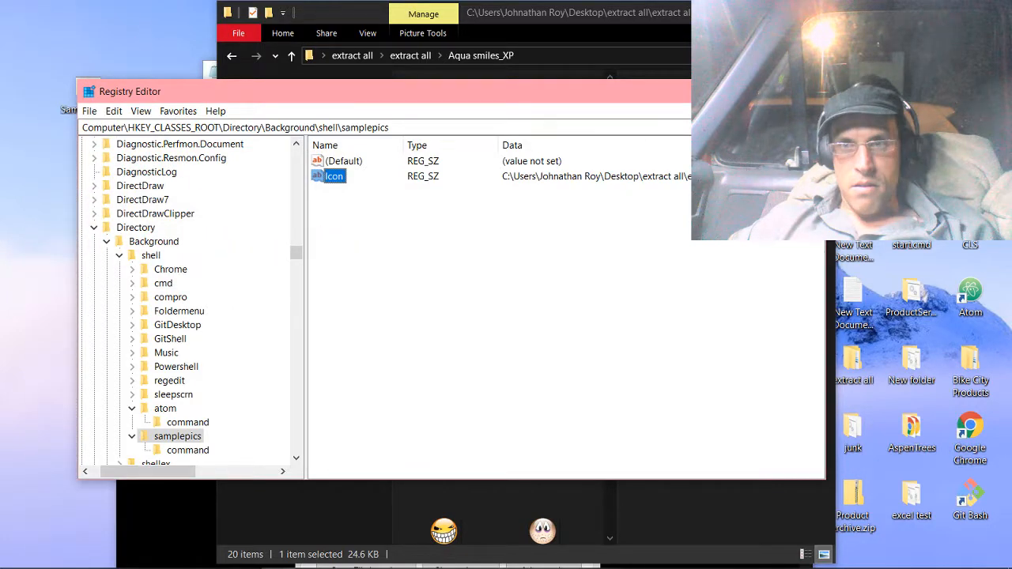
left_click(807, 91)
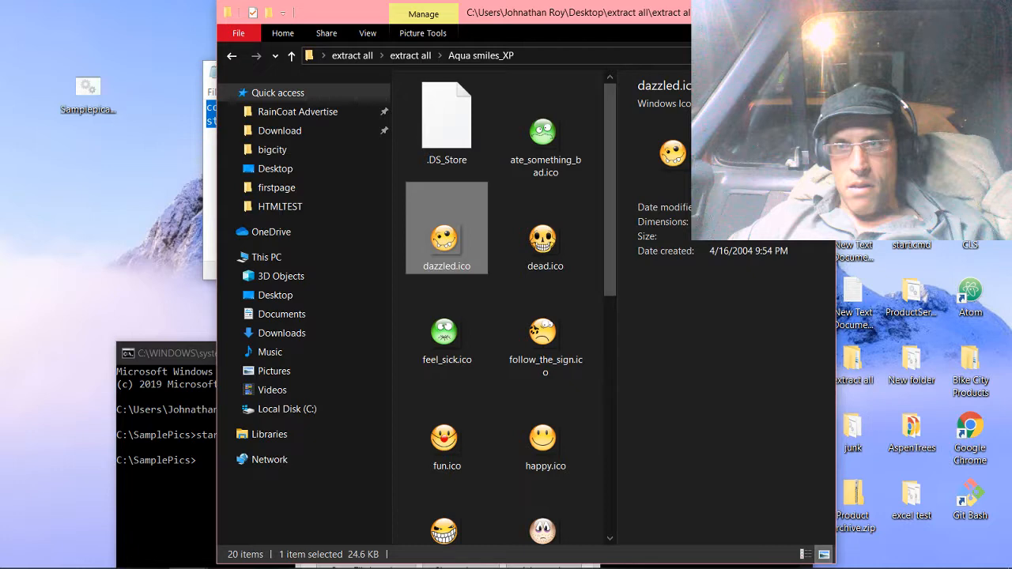
left_click(817, 12)
left_click(793, 352)
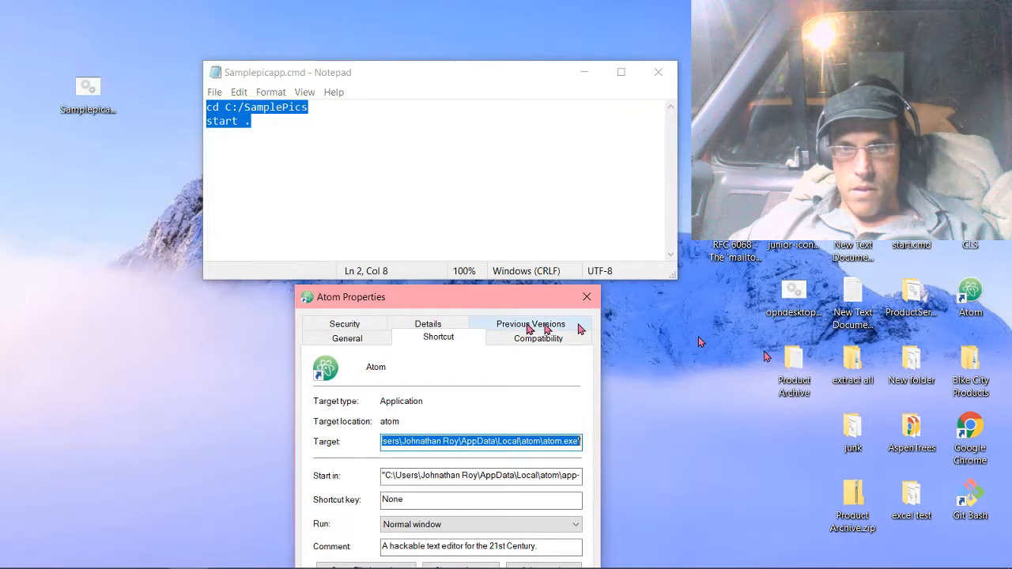
left_click(587, 297)
left_click(658, 72)
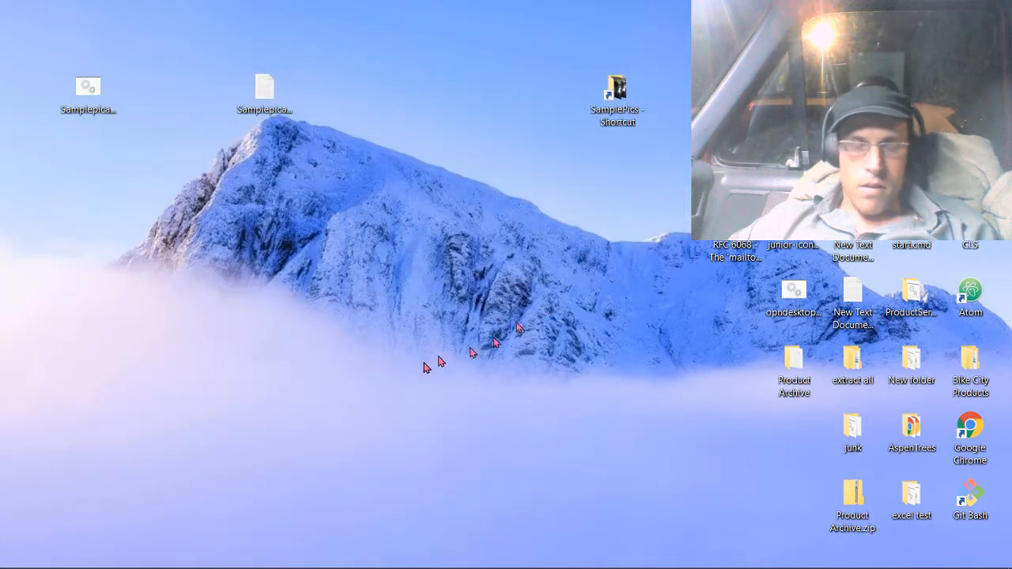
Check the samplepics icon in the desktop context menu, run the entry, and close the SamplePics folder window it opens.
right_click(242, 321)
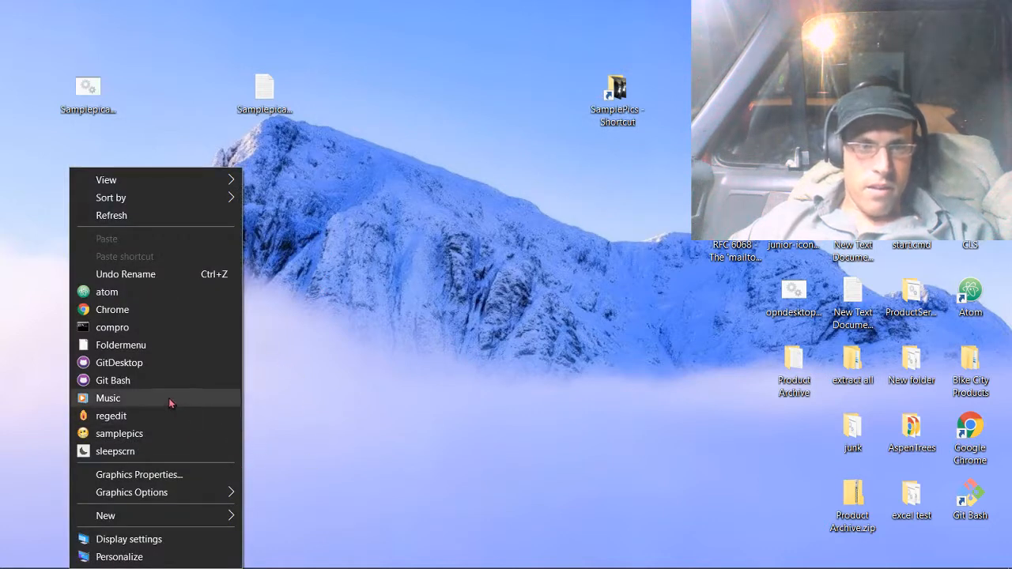
left_click(96, 435)
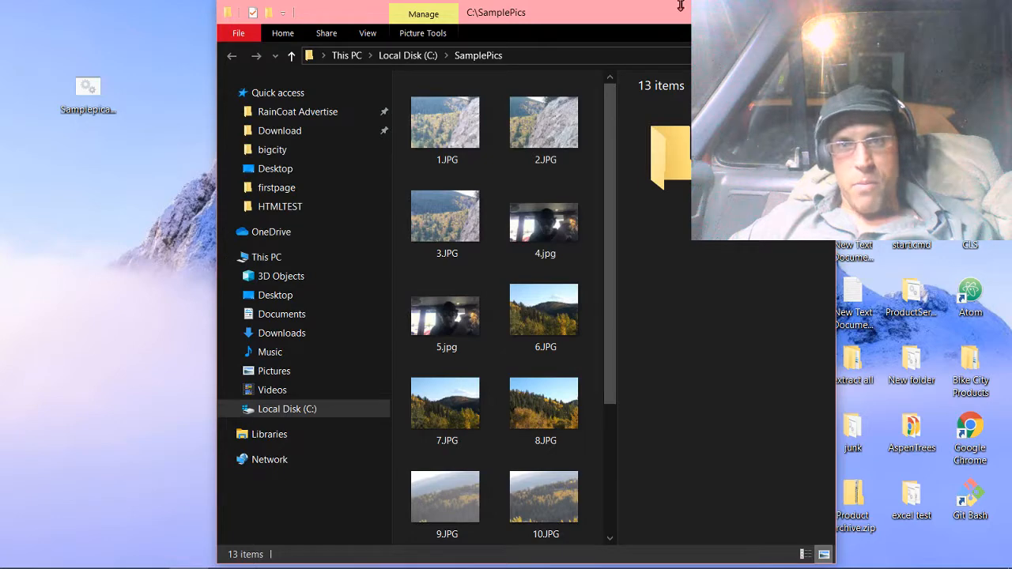
mouse_move(614, 17)
left_mouse_down()
mouse_move(501, 54)
mouse_move(484, 4)
mouse_move(623, 6)
left_mouse_up()
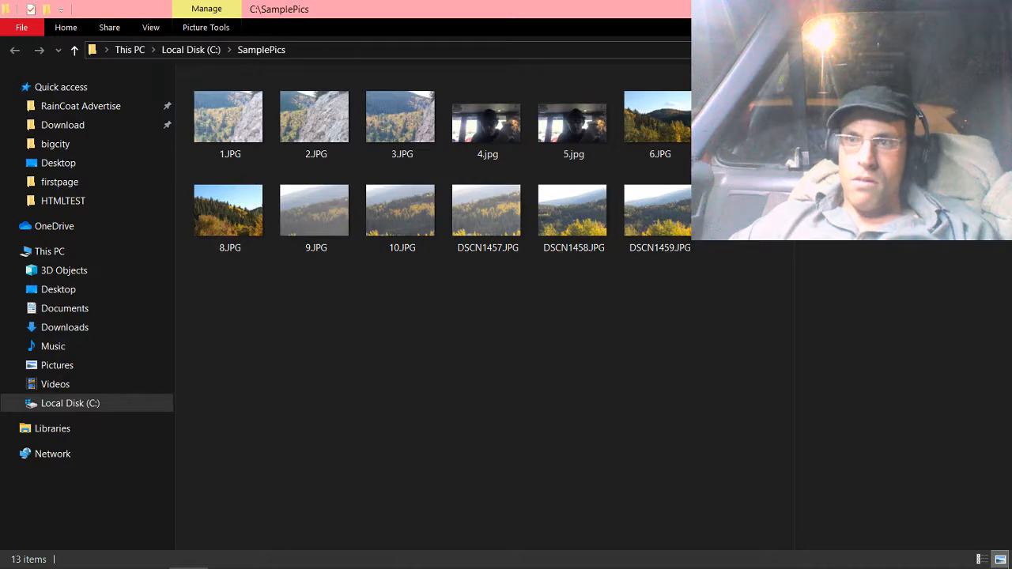
left_click(958, 9)
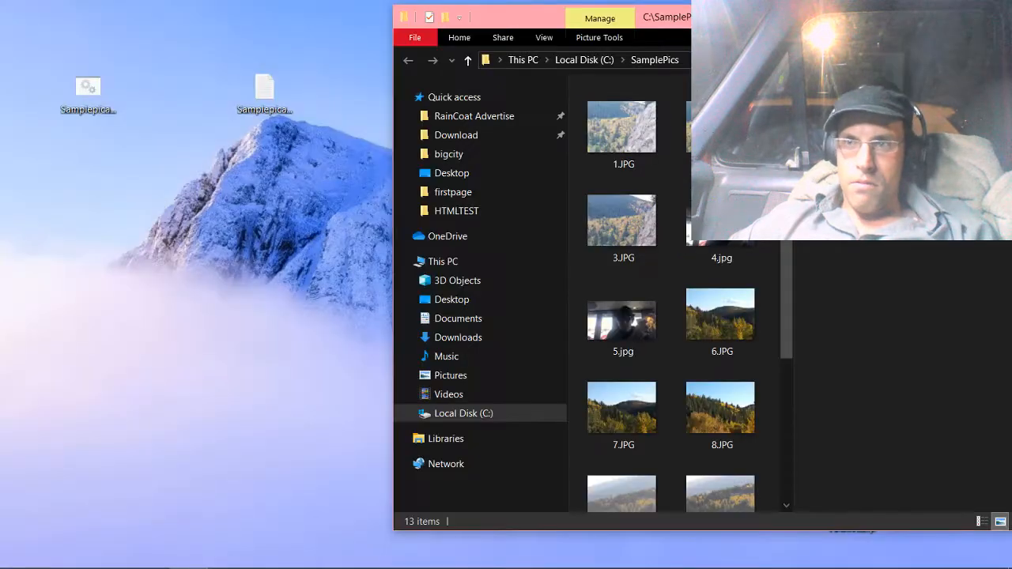
left_click(994, 17)
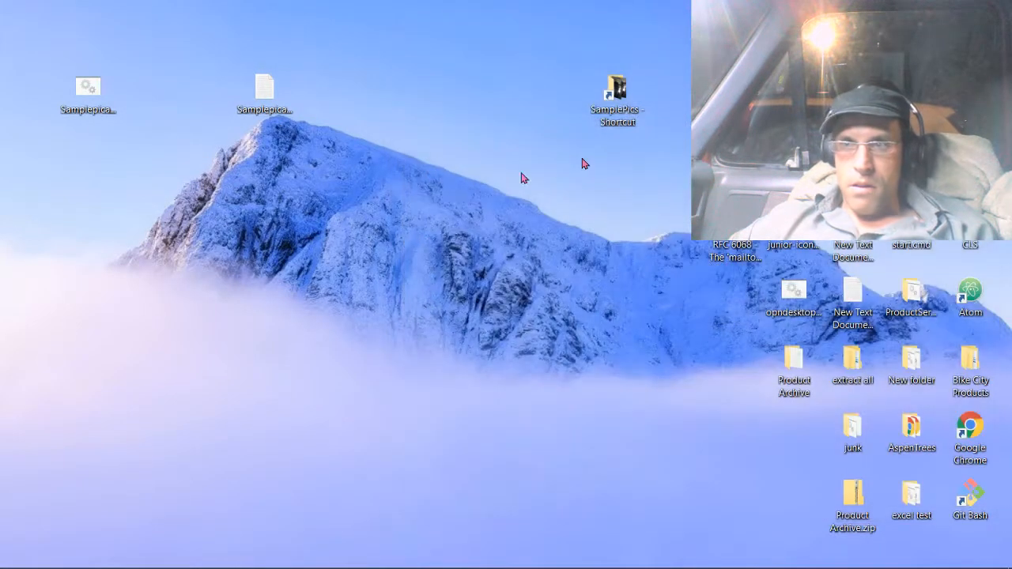
Create a new text document on the desktop, open it in Notepad, and move its window lower on the desktop.
right_click(382, 195)
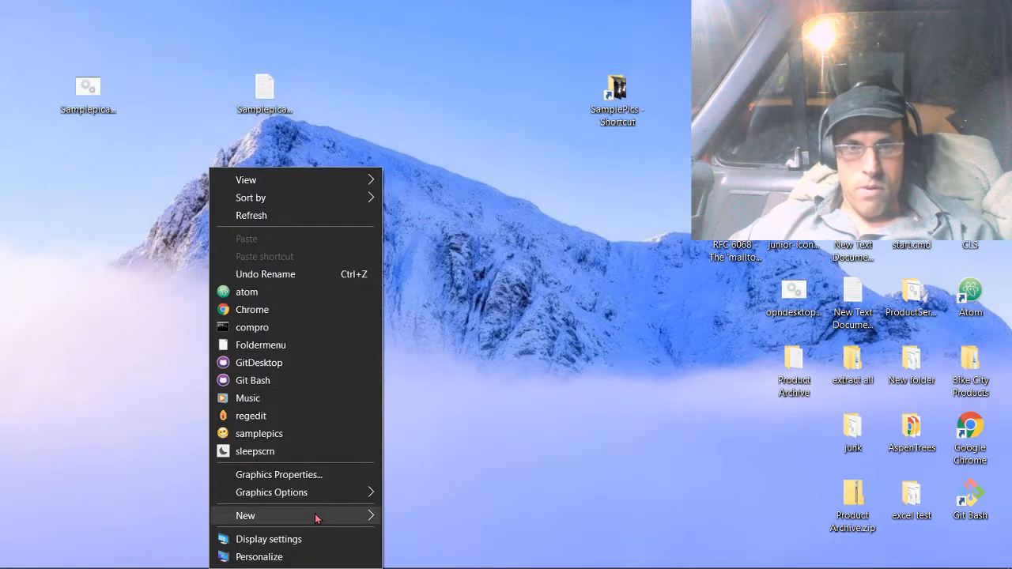
mouse_move(316, 515)
left_click(435, 478)
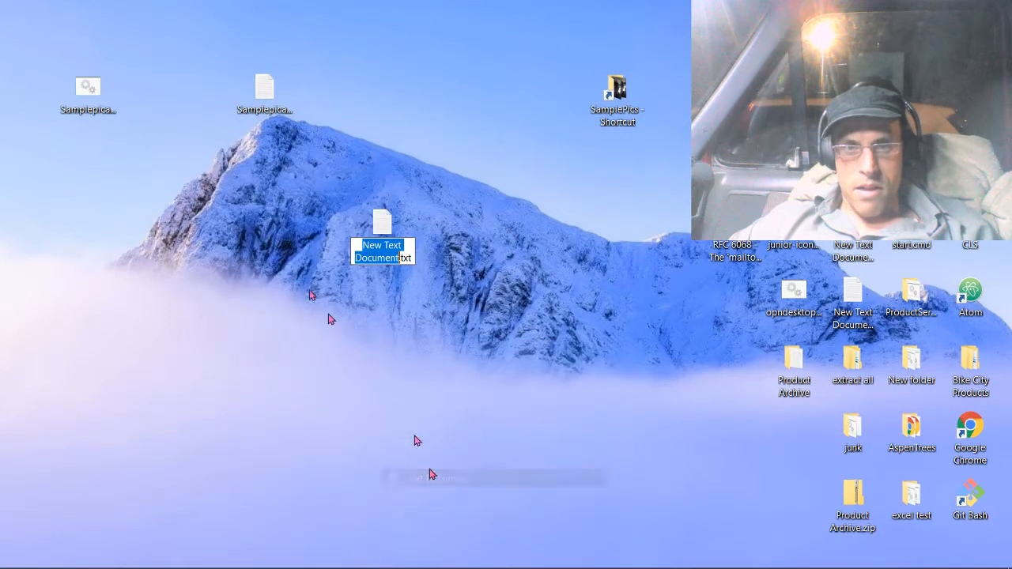
left_click(378, 219)
double_click(380, 222)
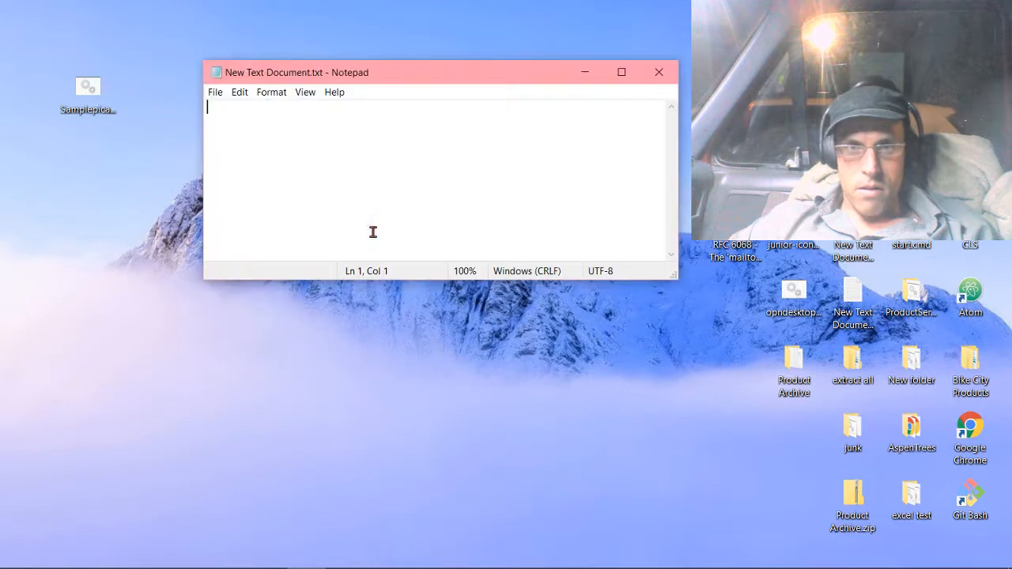
left_click_drag(336, 76, 391, 187)
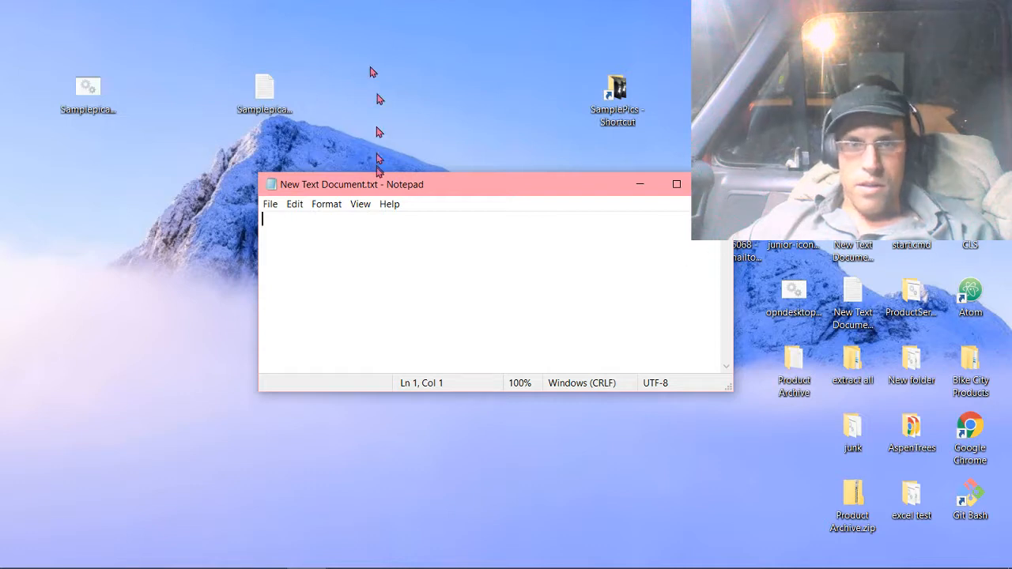
Move the GitHub Desktop shortcut to the empty area above Notepad and copy its full path.
left_click_drag(737, 57, 500, 66)
left_click(464, 69)
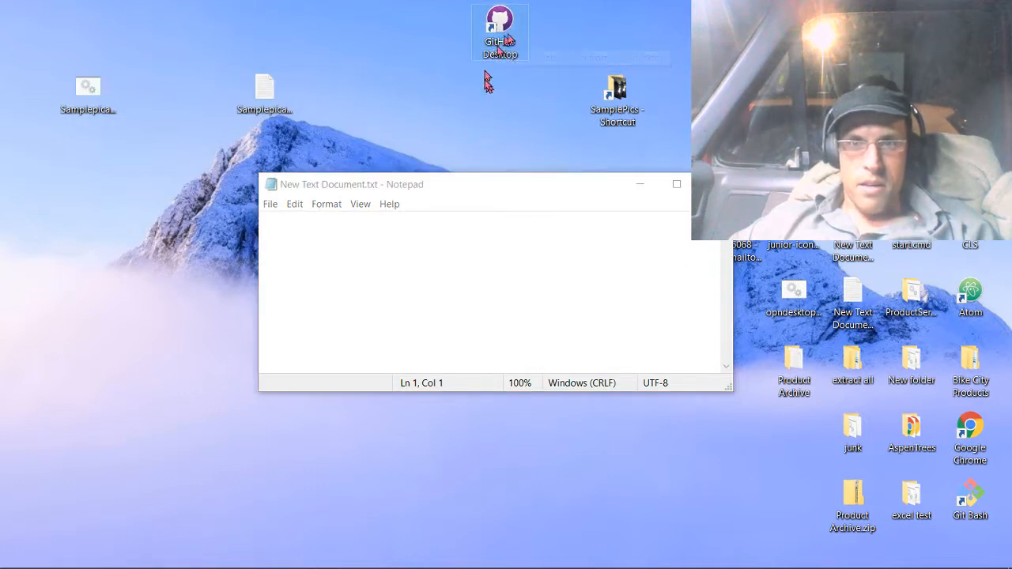
right_click(492, 54)
key("Escape")
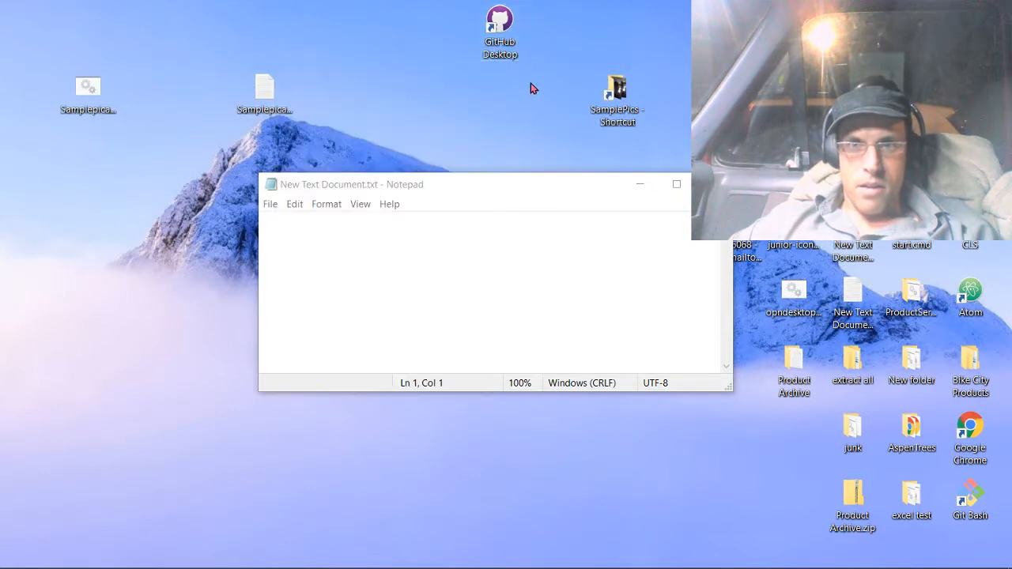
right_click(500, 57)
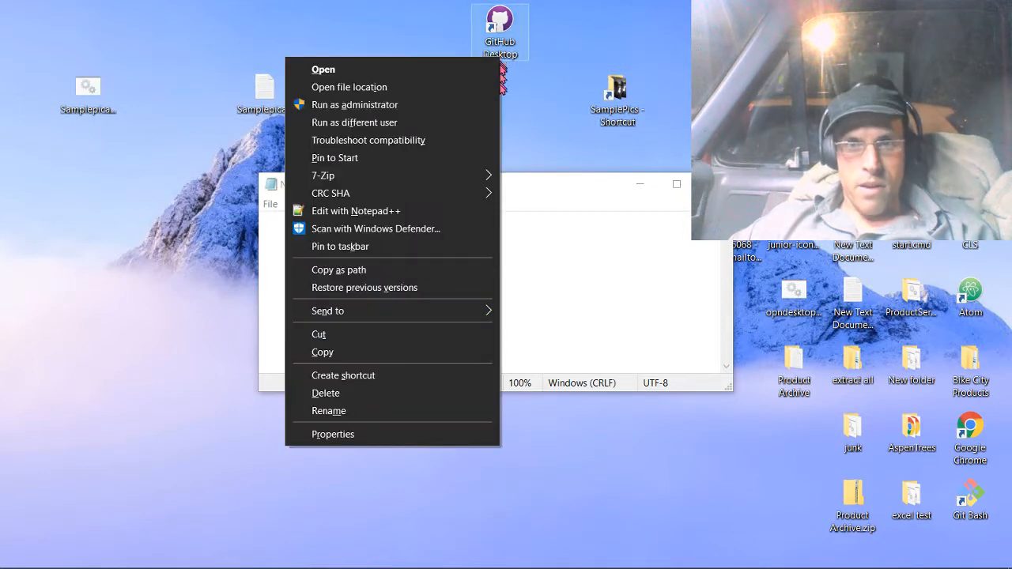
left_click(383, 269)
Write cd followed by the copied shortcut path in the new text document, with start . on the second line.
left_click(366, 234)
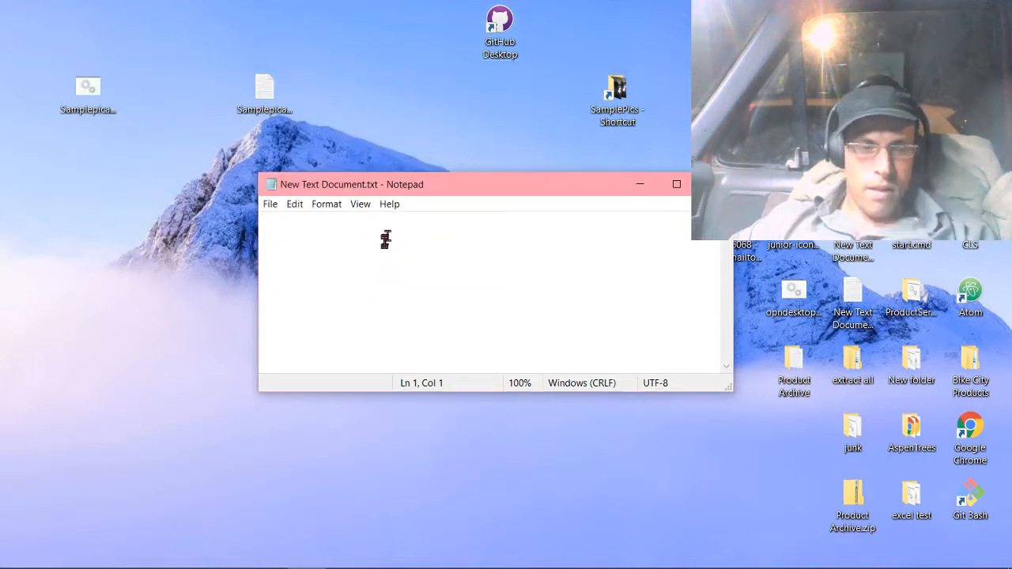
type("cd")
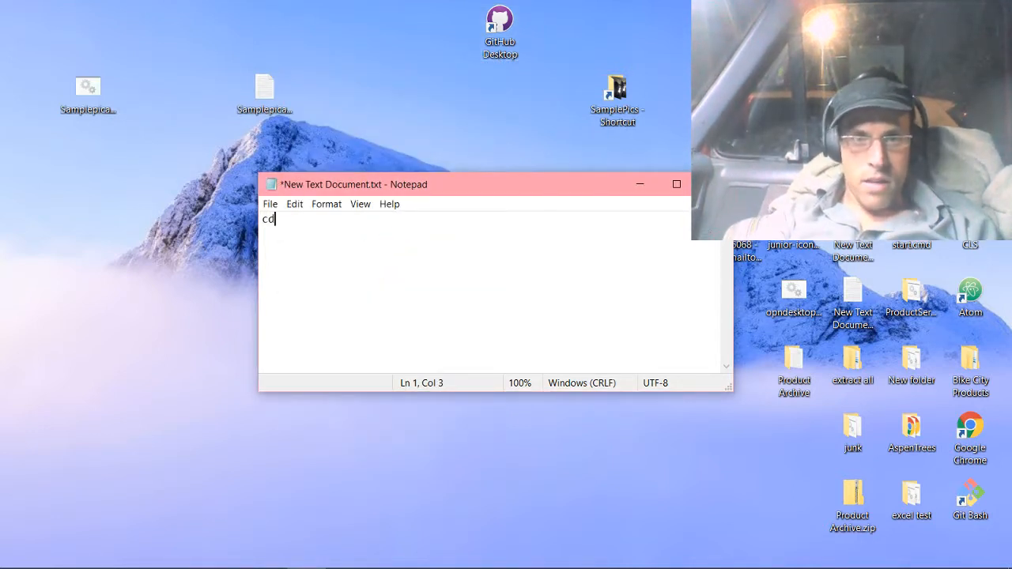
key("ctrl+v")
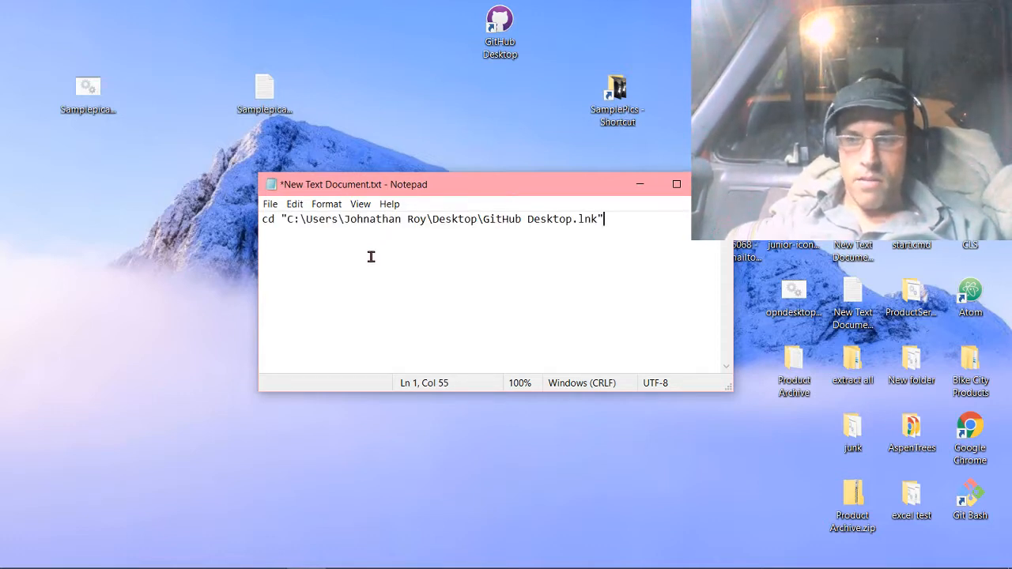
type("s")
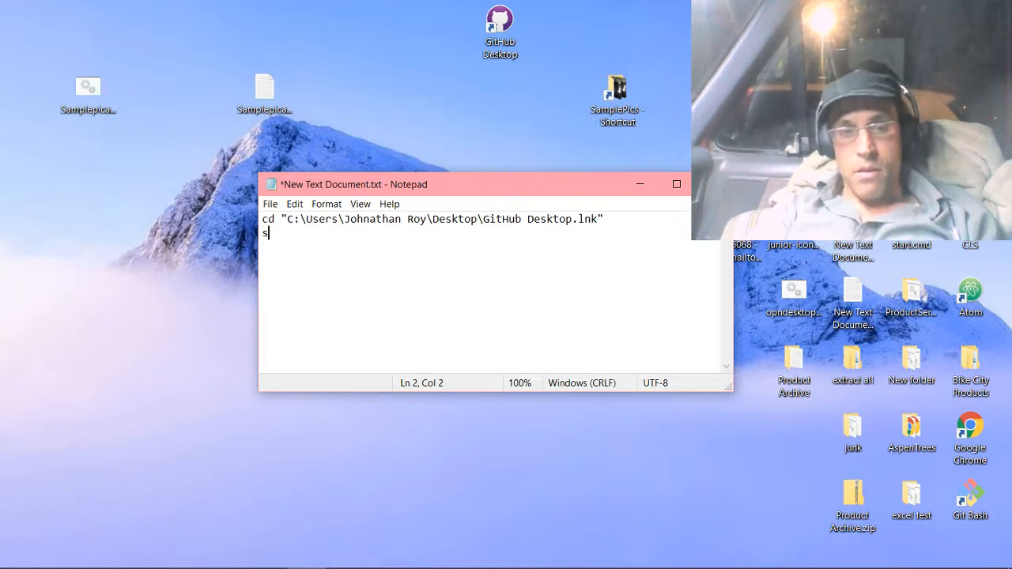
type("tart .")
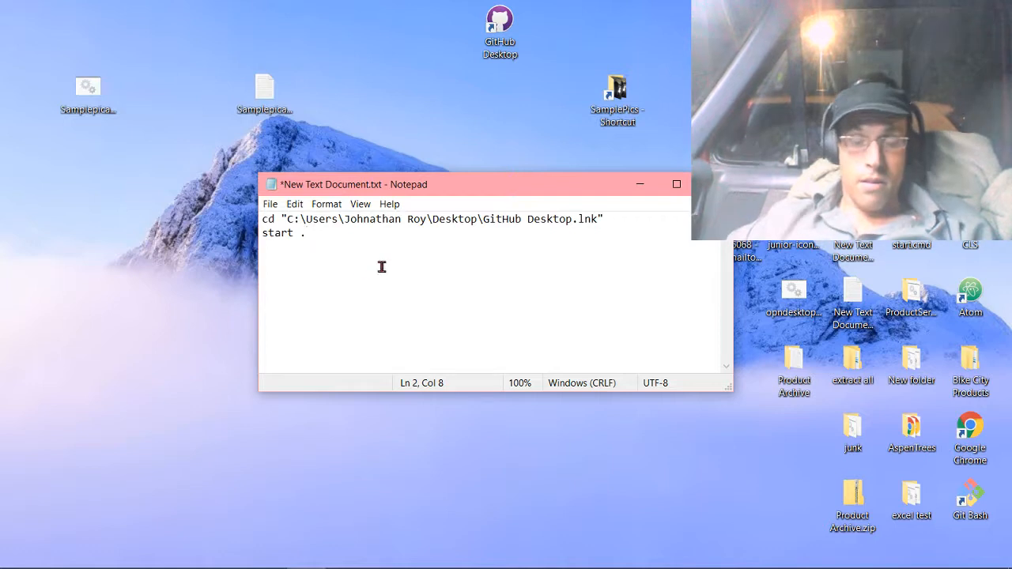
Reposition the Notepad window, open a command prompt with the desktop's compro entry, and place its window over Notepad.
left_click_drag(498, 194, 507, 114)
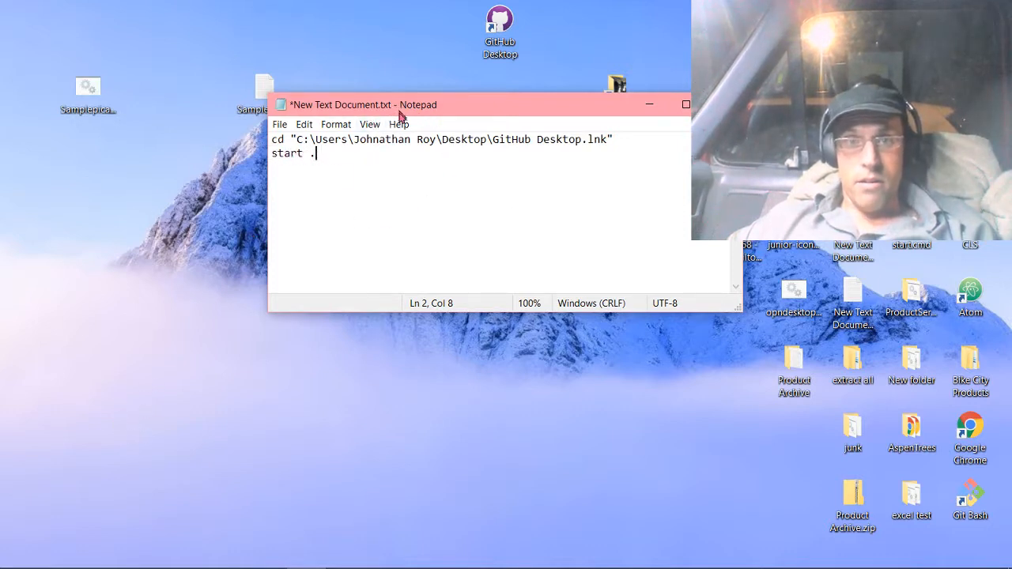
left_click_drag(399, 113, 427, 152)
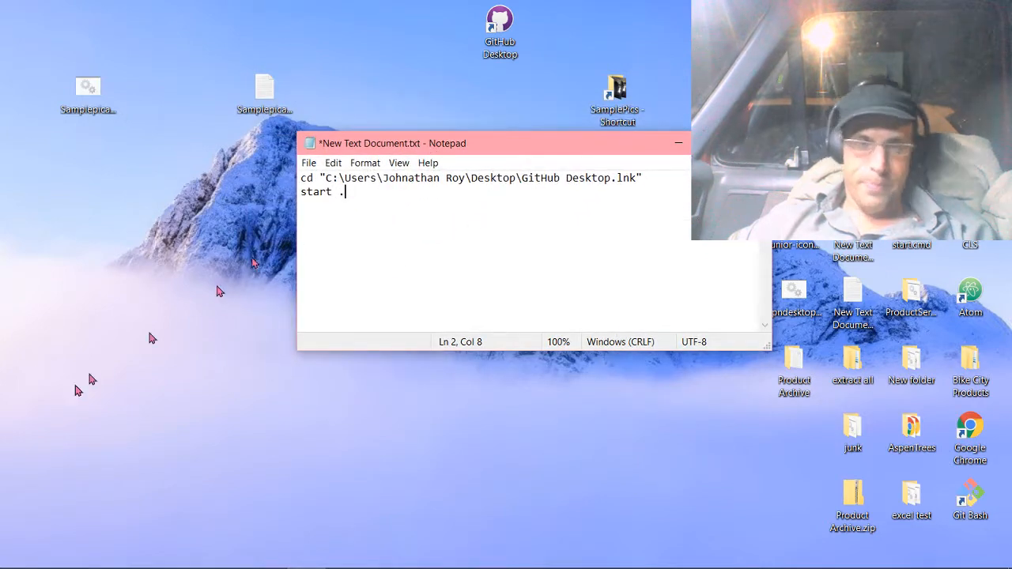
right_click(216, 328)
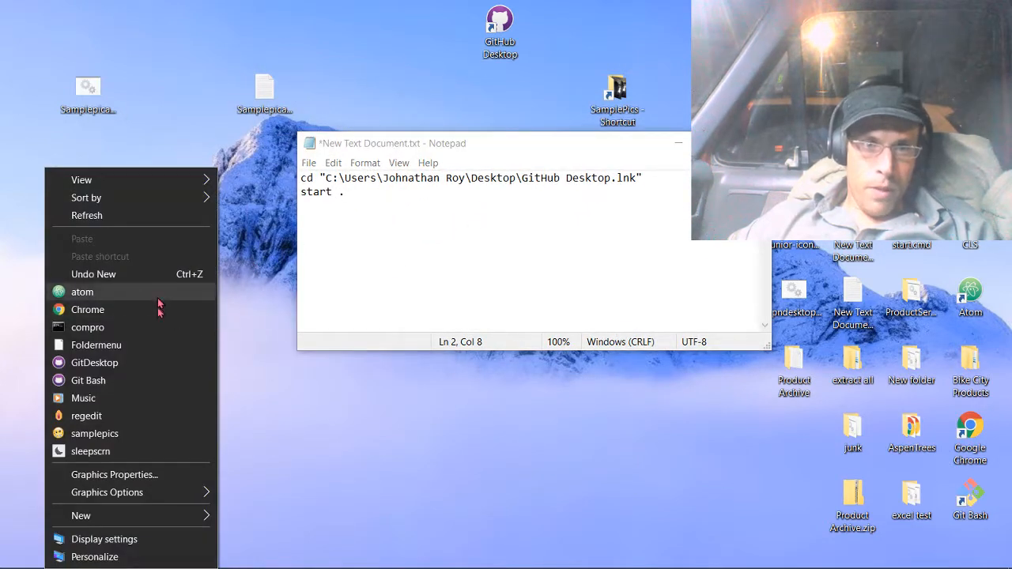
left_click(165, 326)
left_click_drag(373, 39, 559, 86)
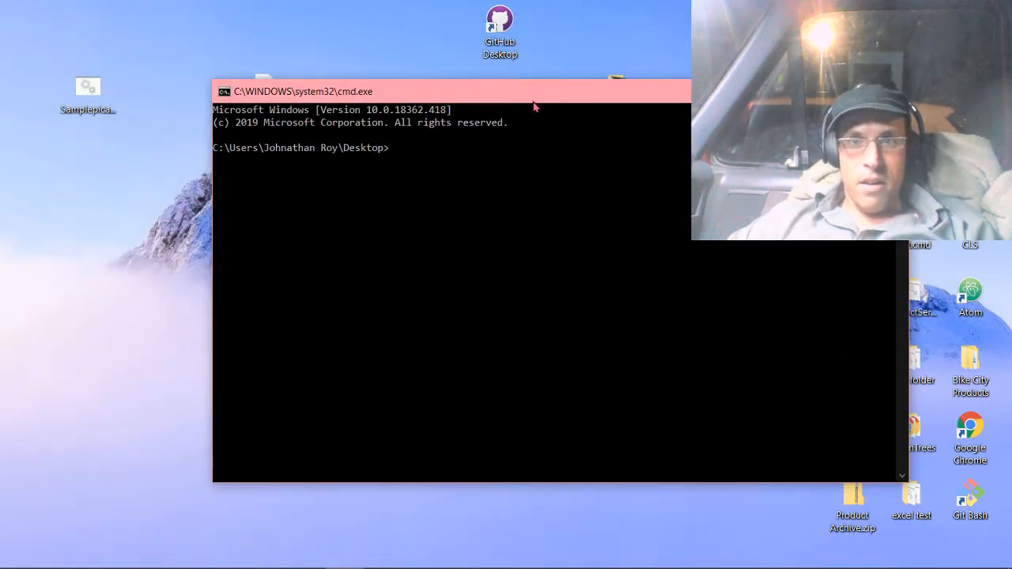
left_click_drag(535, 106, 467, 266)
left_click_drag(341, 268, 335, 237)
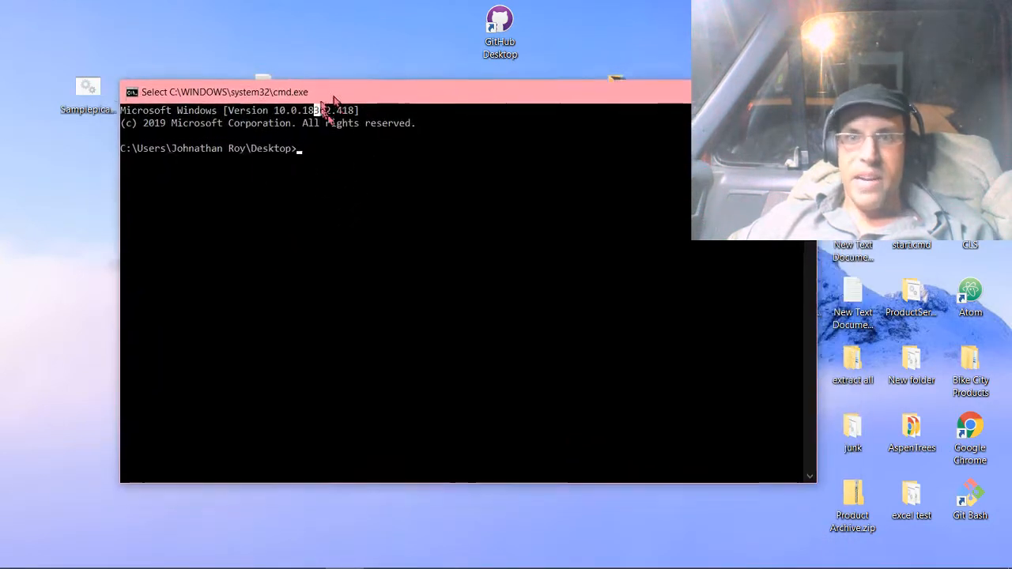
left_click_drag(335, 99, 336, 292)
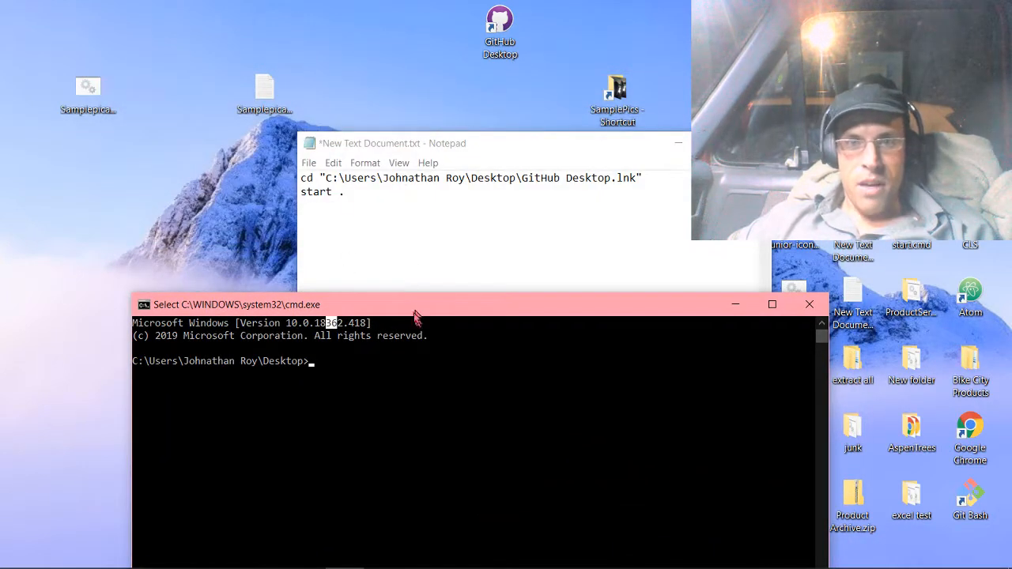
left_click_drag(415, 315, 431, 110)
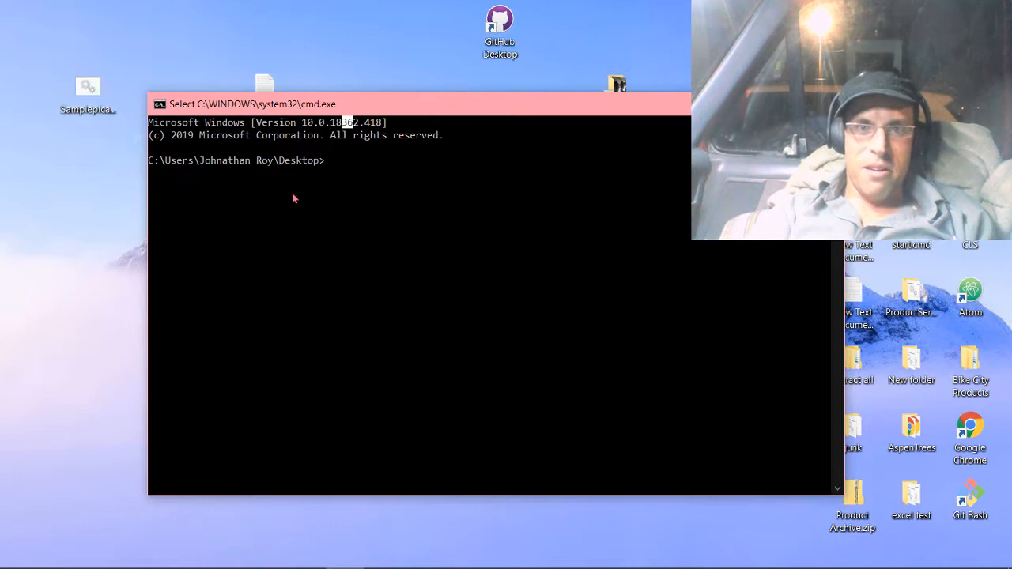
key("ctrl+v")
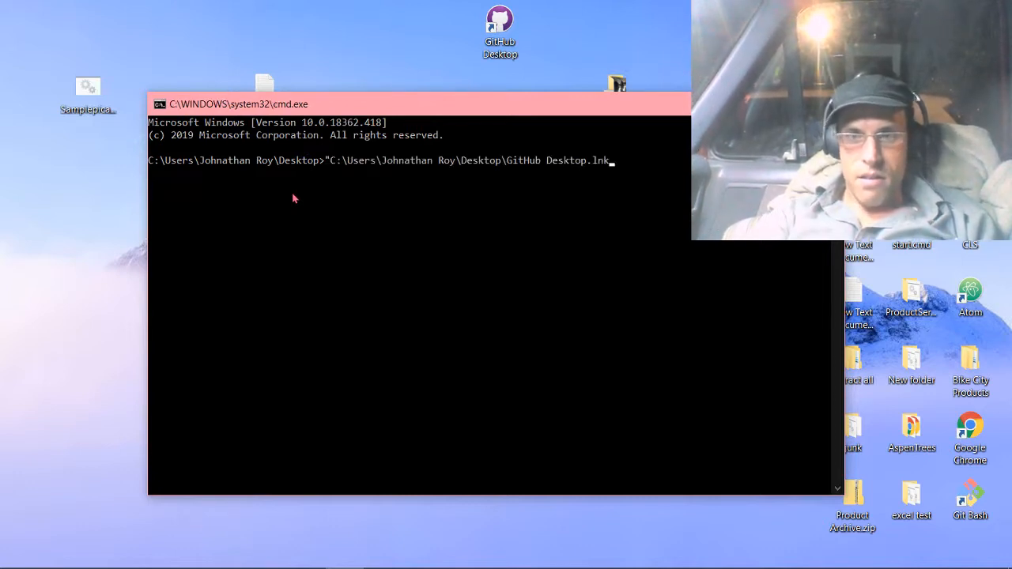
key("BackSpace")
key("BackSpace")
key("BackSpace")
key("BackSpace")
key("BackSpace")
key("BackSpace")
key("BackSpace")
key("BackSpace")
key("BackSpace")
key("BackSpace")
key("BackSpace")
key("BackSpace")
key("BackSpace")
key("BackSpace")
key("BackSpace")
key("BackSpace")
key("BackSpace")
key("BackSpace")
key("BackSpace")
key("BackSpace")
key("BackSpace")
key("BackSpace")
key("BackSpace")
key("BackSpace")
key("BackSpace")
key("BackSpace")
key("BackSpace")
key("BackSpace")
key("BackSpace")
key("BackSpace")
key("BackSpace")
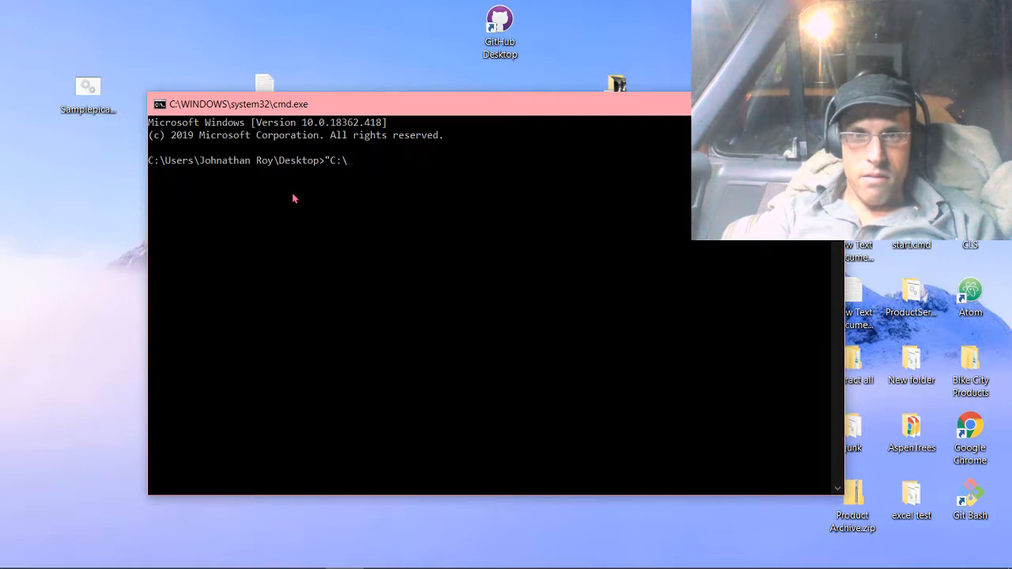
key("BackSpace")
Copy both script lines from Notepad, run them in the command prompt, and close the Desktop folder window that opens.
mouse_move(441, 545)
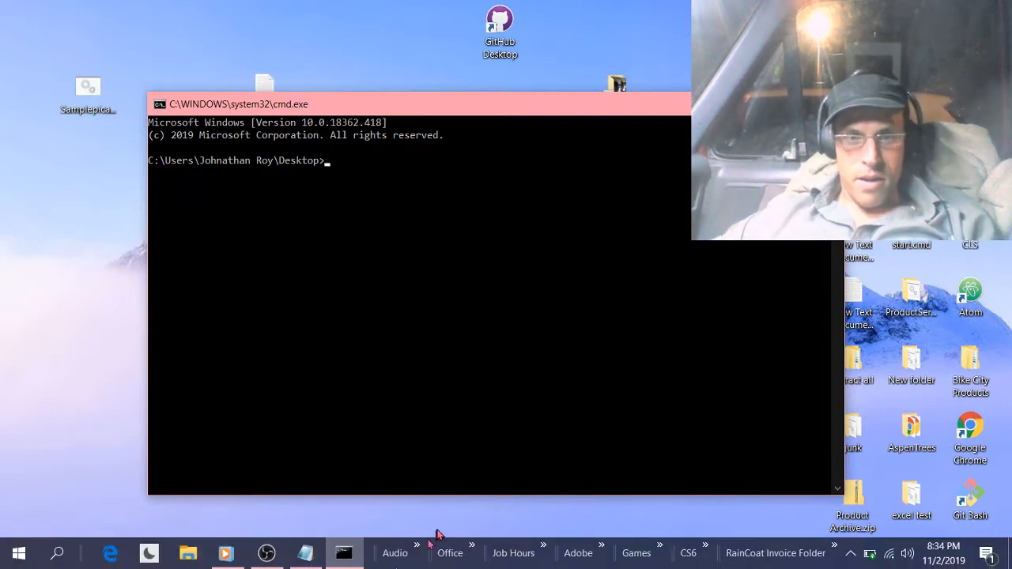
left_click(305, 553)
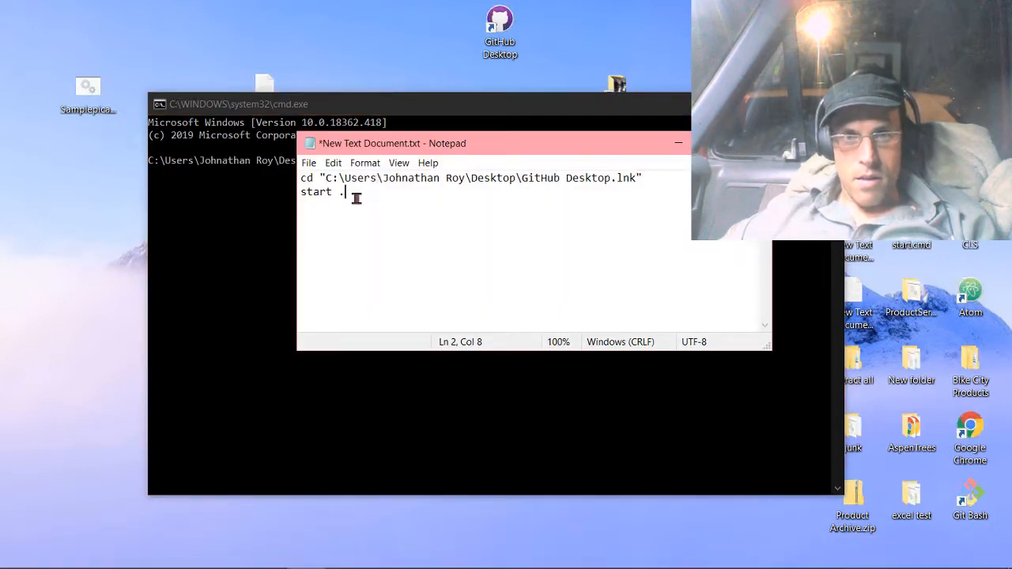
left_click_drag(356, 199, 307, 176)
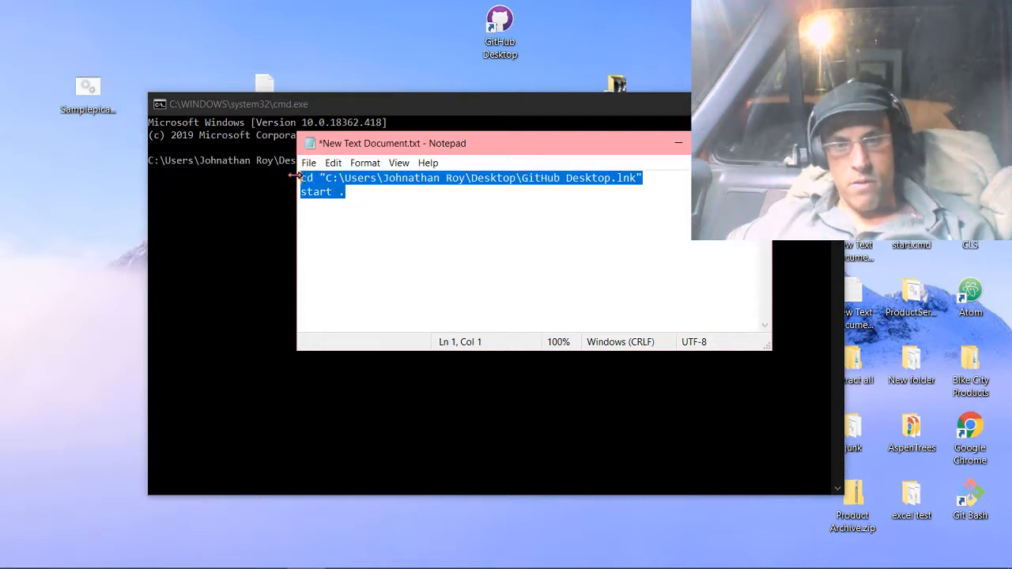
left_click(266, 231)
left_click(357, 161)
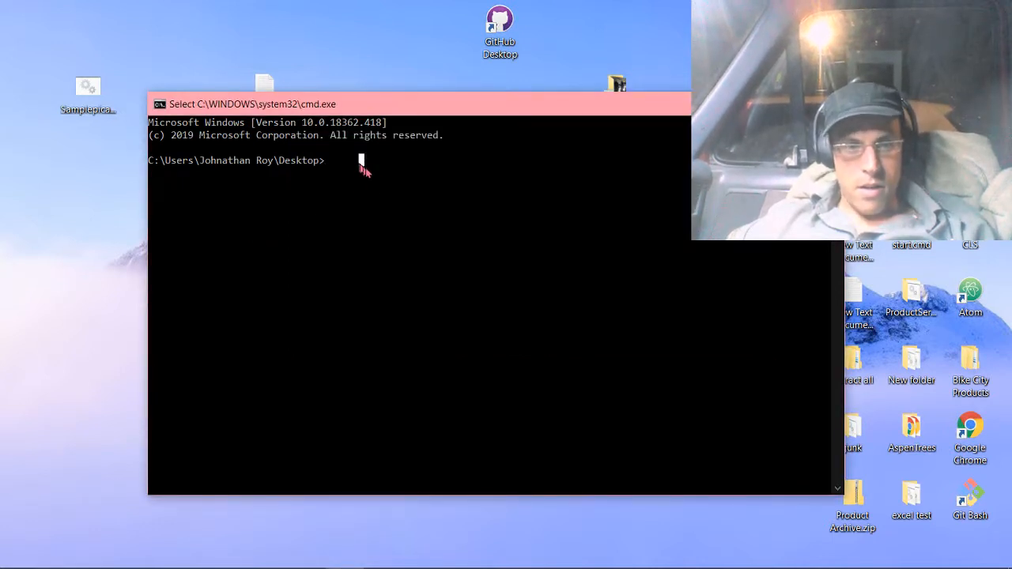
right_click(371, 164)
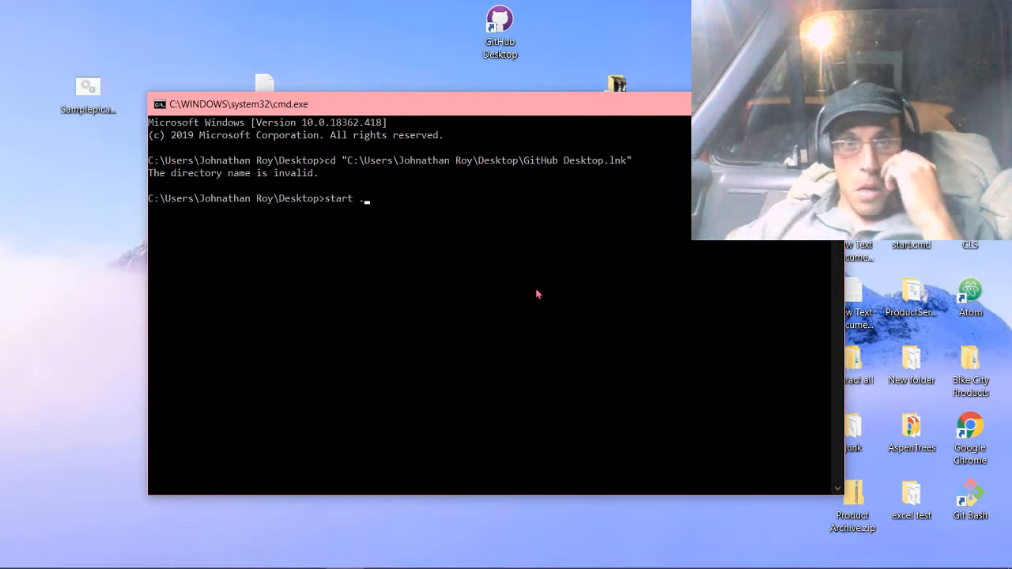
key("Return")
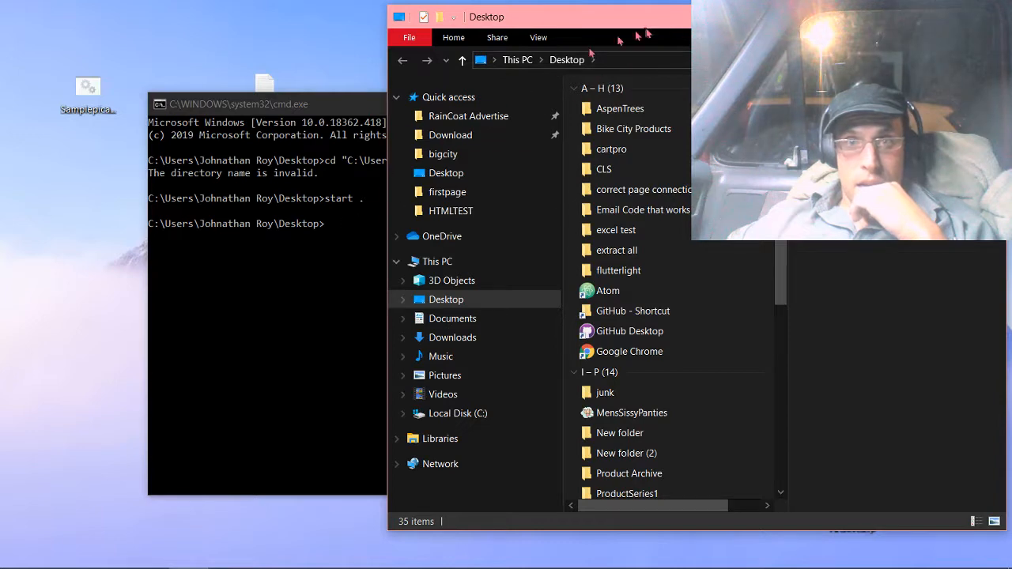
left_click_drag(646, 24, 484, 314)
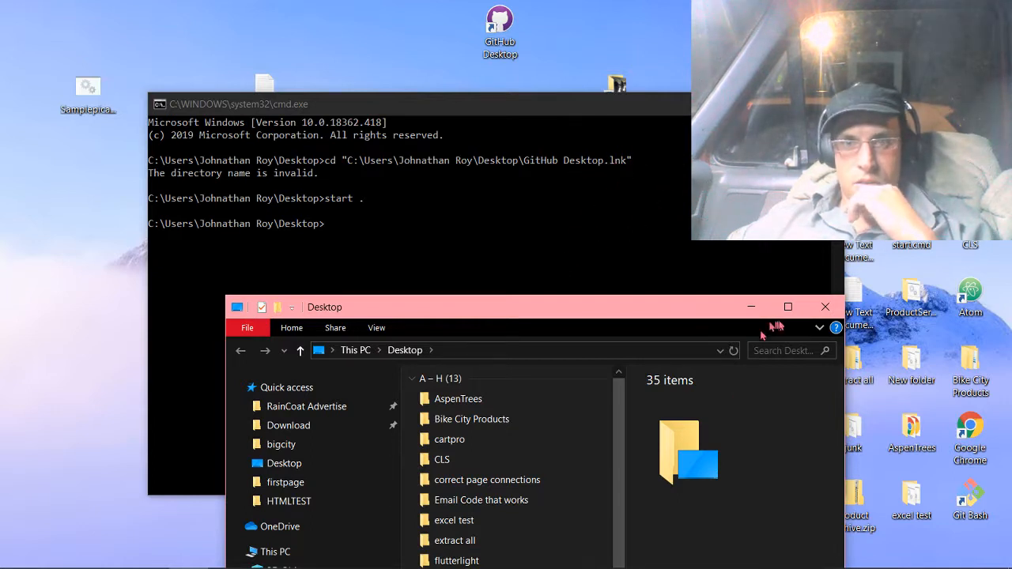
left_click(826, 308)
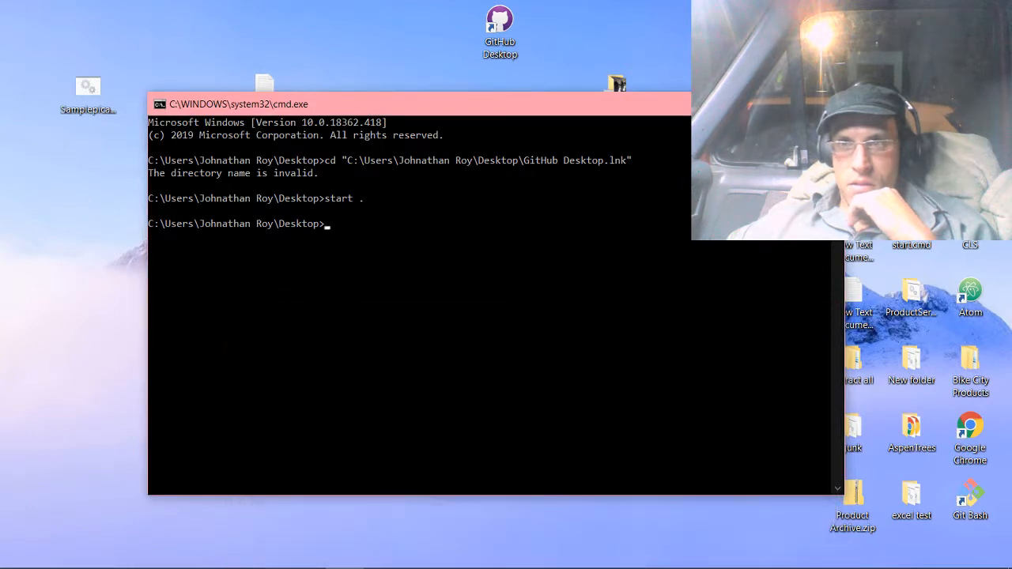
Open the GitHub Desktop shortcut's properties and copy the GitHubDesktop.exe description from the general details.
right_click(501, 37)
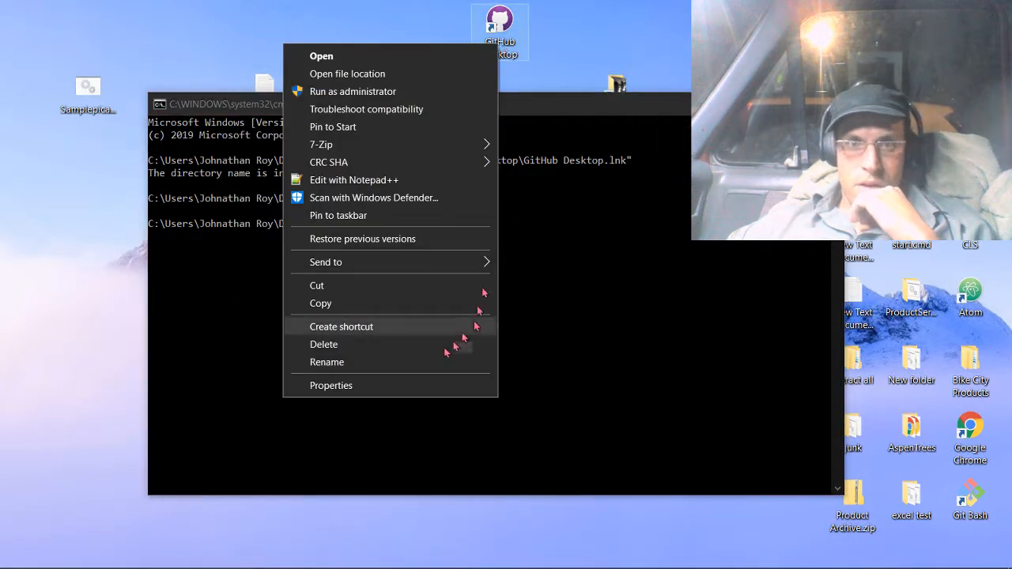
left_click(386, 385)
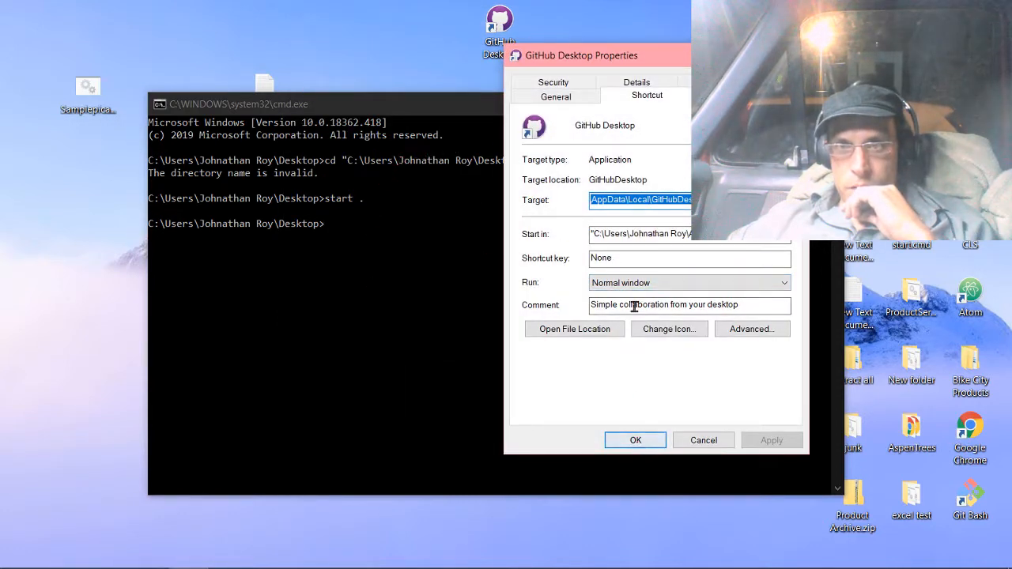
left_click(546, 94)
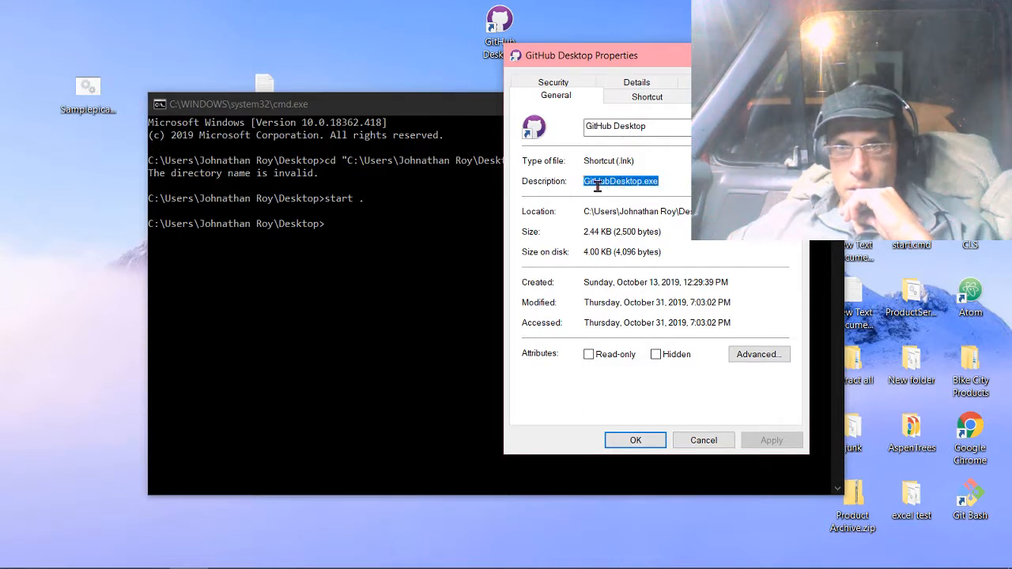
right_click(599, 183)
left_click(494, 231)
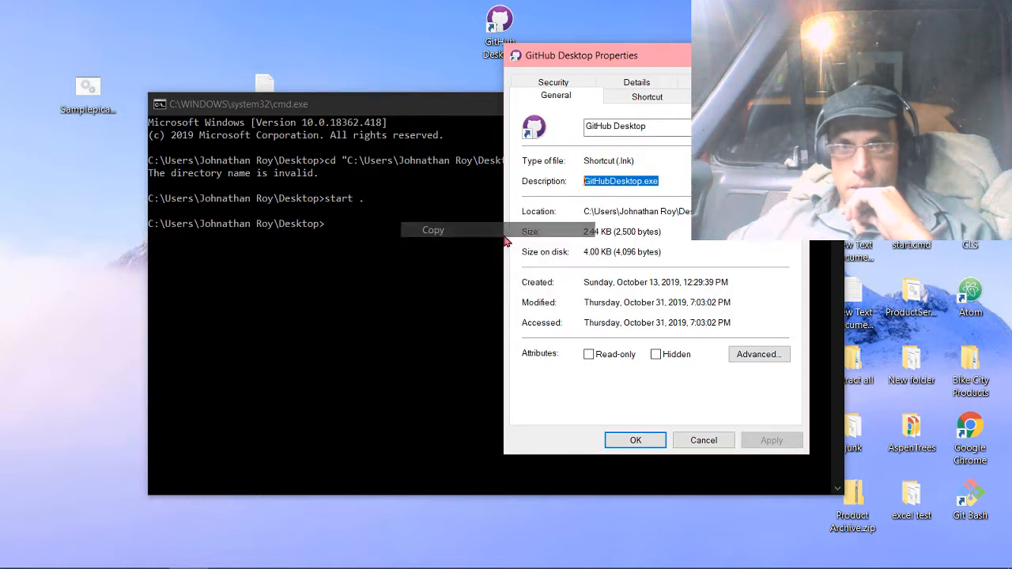
Try to run cd .///GitHubDesktop.exe in the command prompt, using the copied file name.
left_click(409, 179)
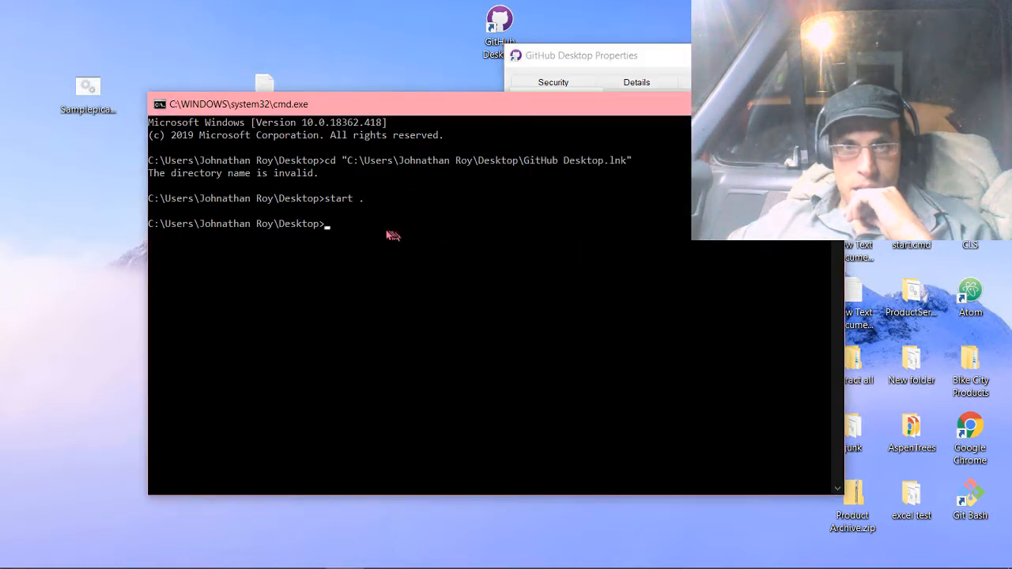
type("cd .///")
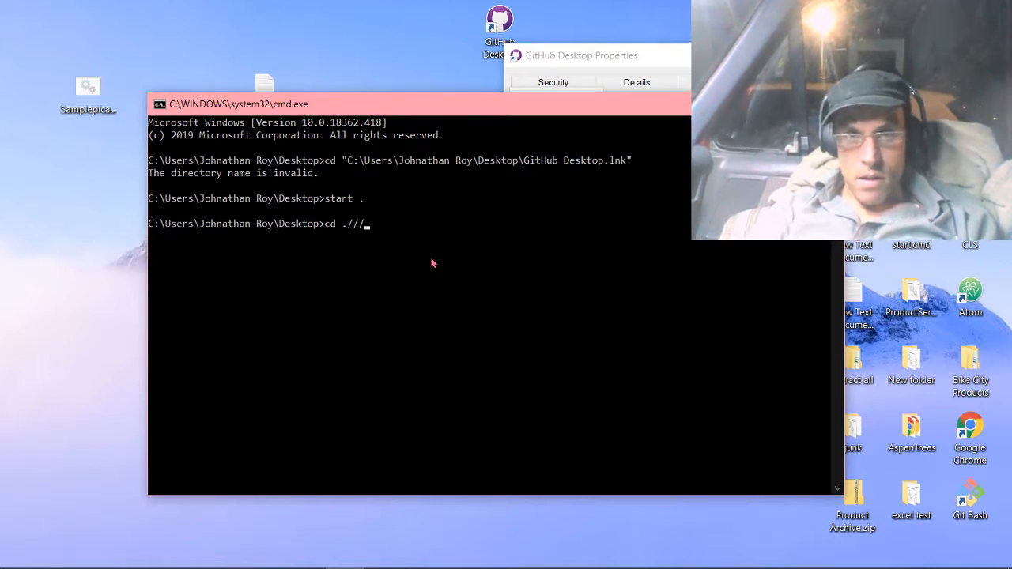
key("ctrl+v")
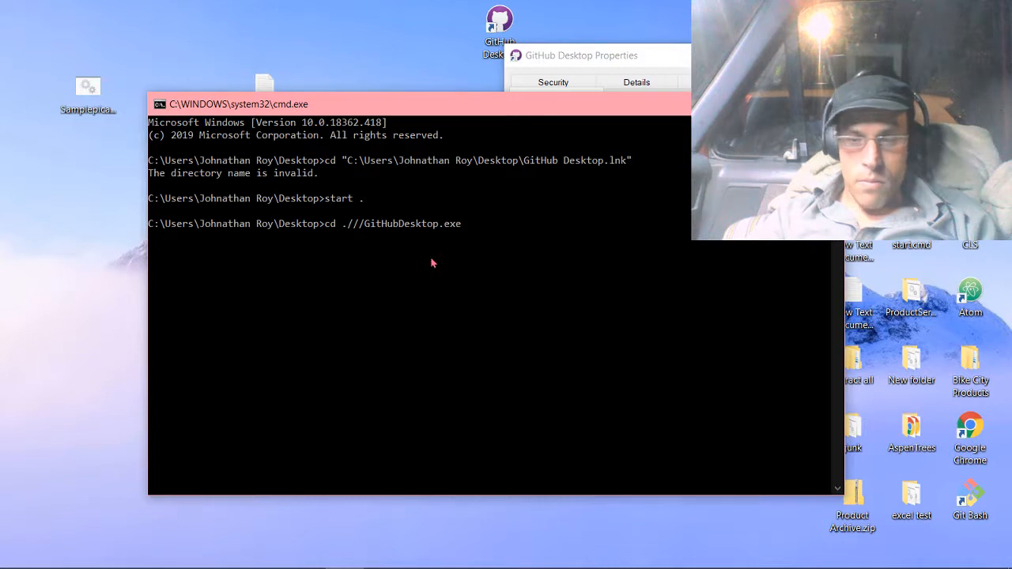
key("Return")
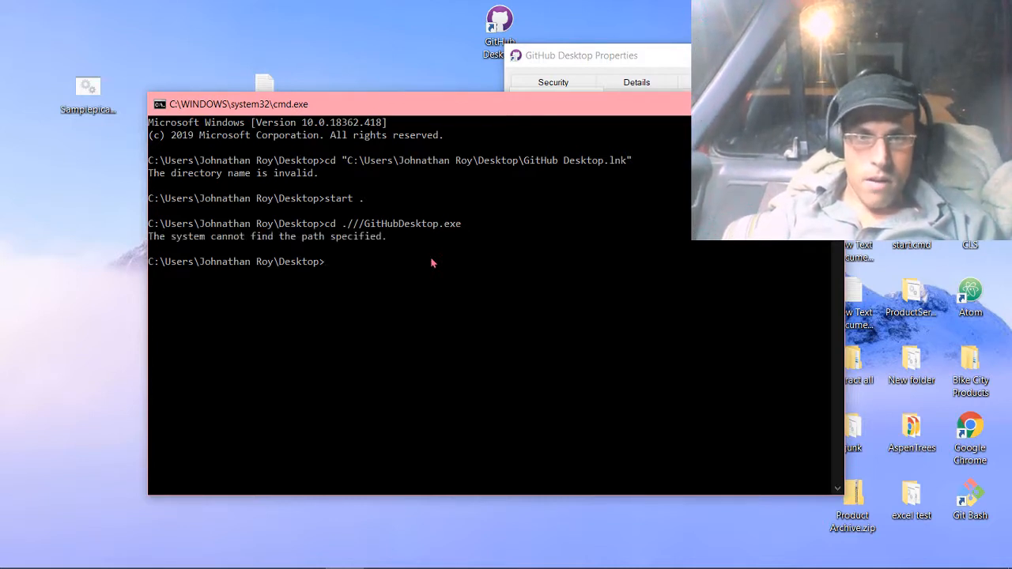
Bring the GitHub Desktop shortcut's properties dialog to the front and close it without changing anything.
mouse_move(63, 568)
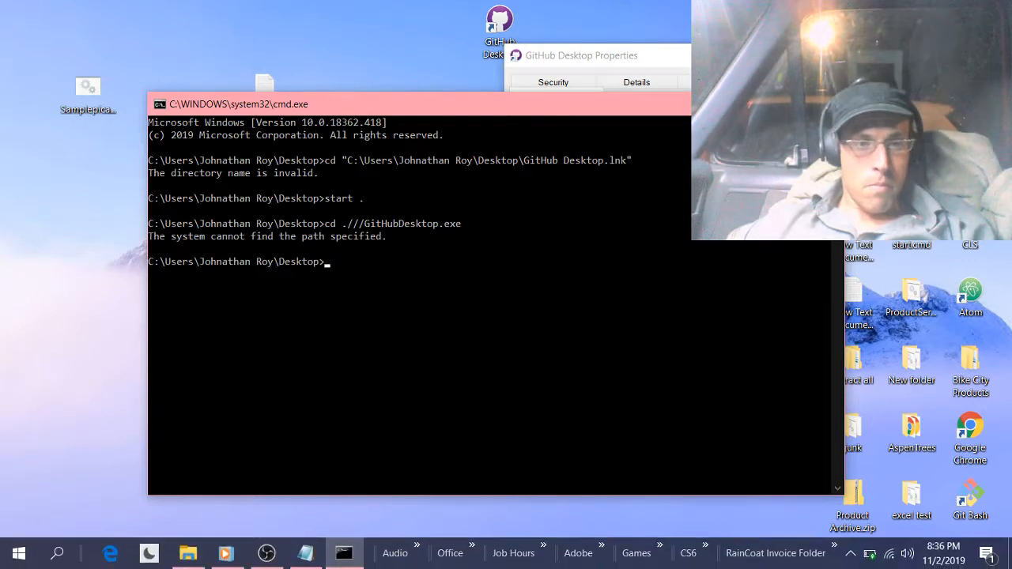
left_click(188, 553)
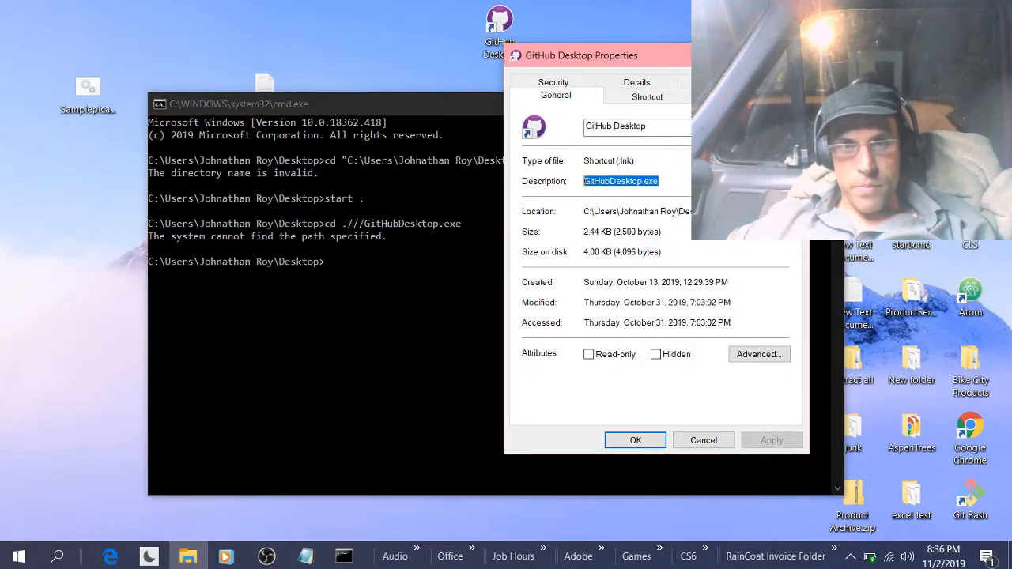
left_click(791, 55)
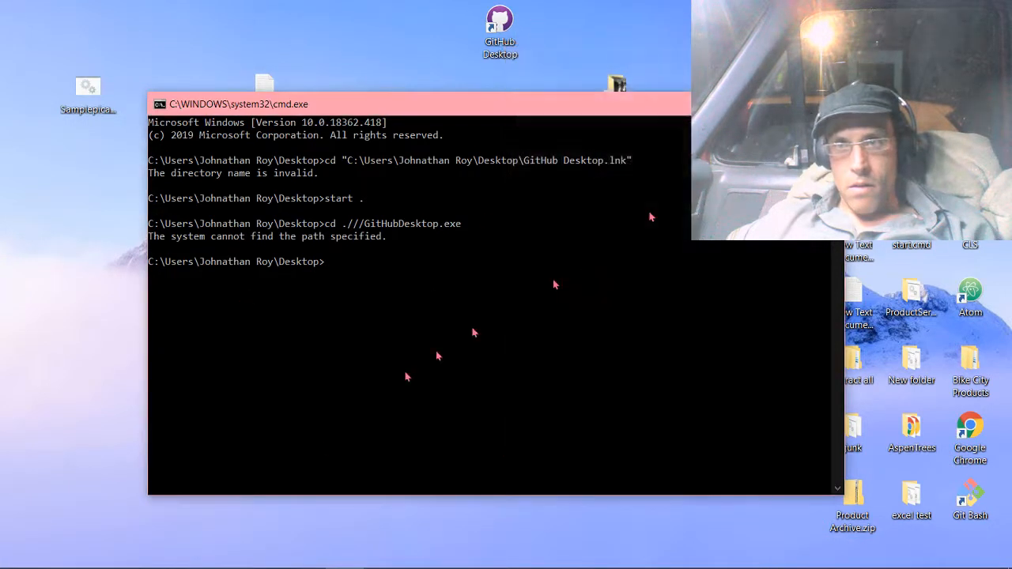
Look through the folders in C:\Program Files (x86) for the GitHub Desktop program, and close the File Explorer window.
left_click(188, 553)
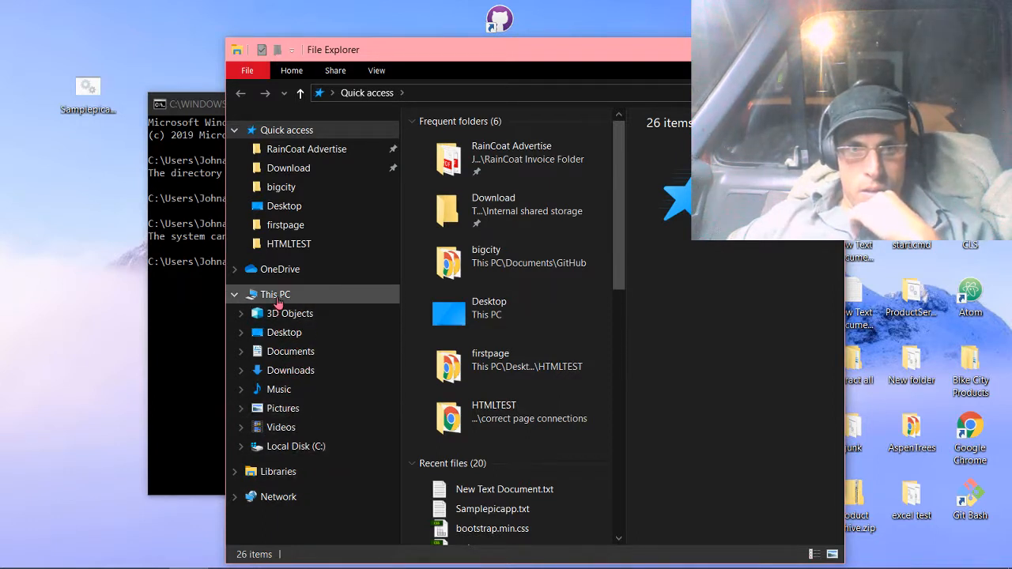
left_click(272, 446)
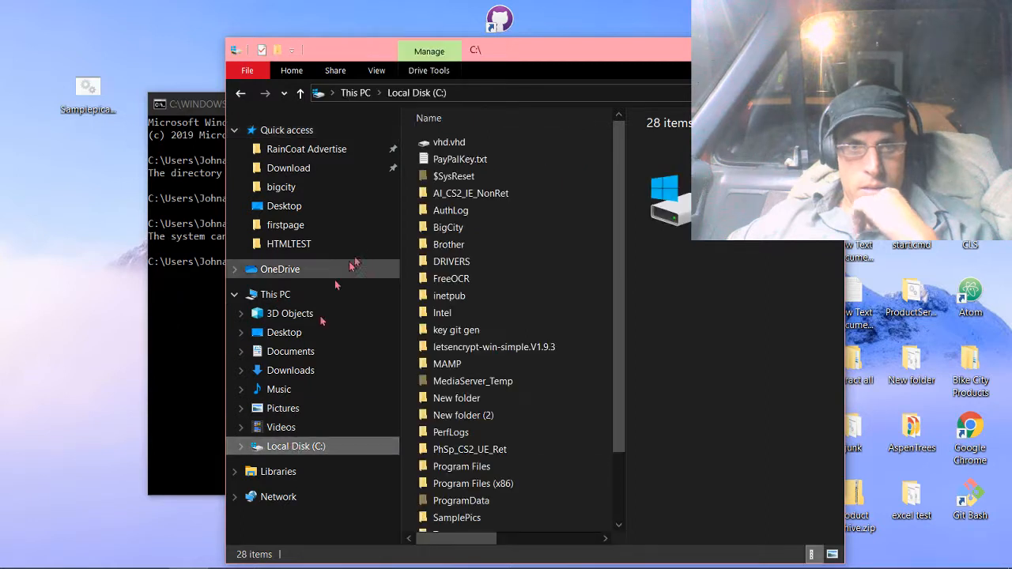
left_click(512, 482)
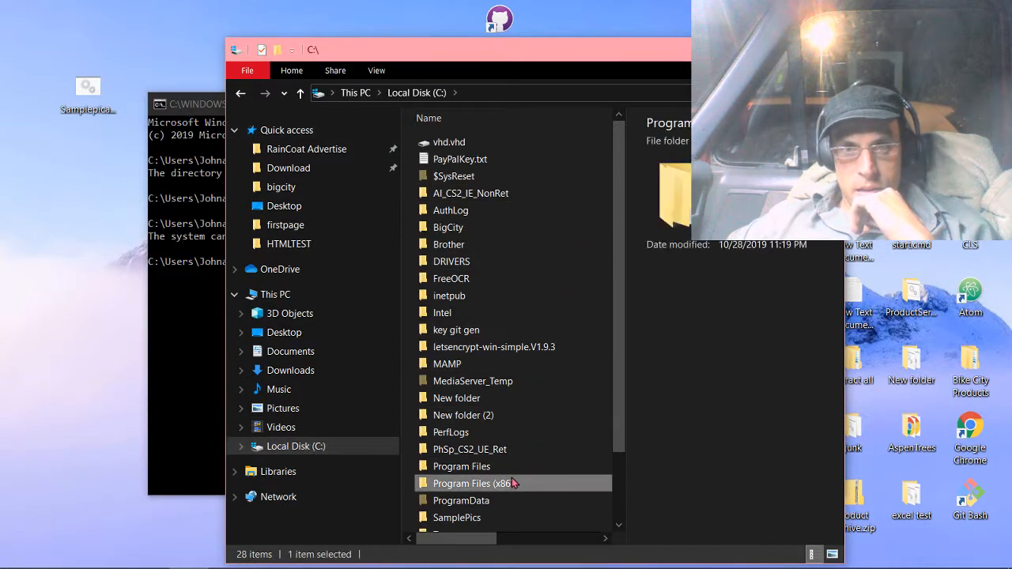
double_click(508, 485)
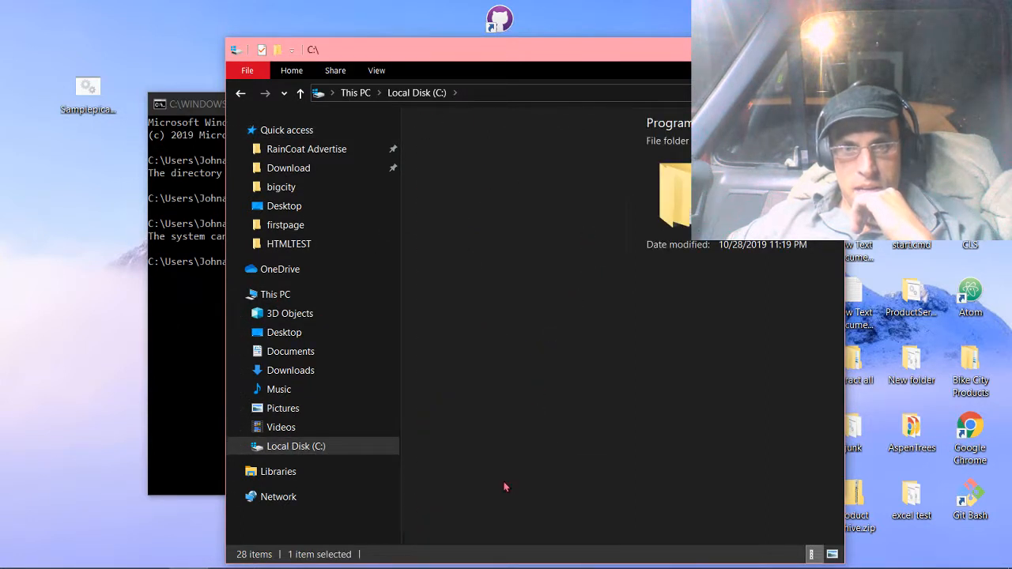
scroll(552, 265, "down", 2)
scroll(551, 264, "down", 3)
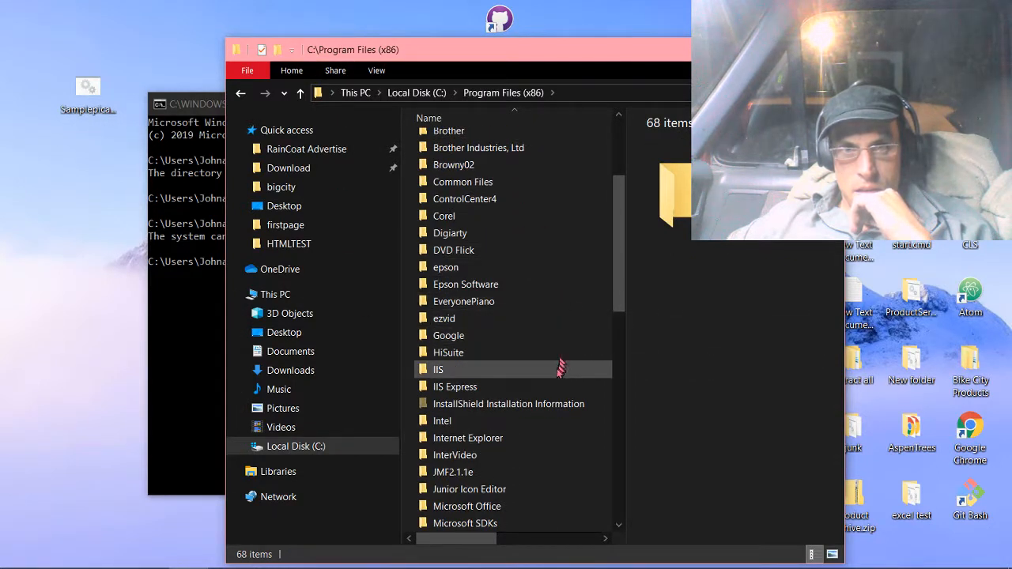
scroll(470, 207, "down", 1)
scroll(469, 207, "up", 1)
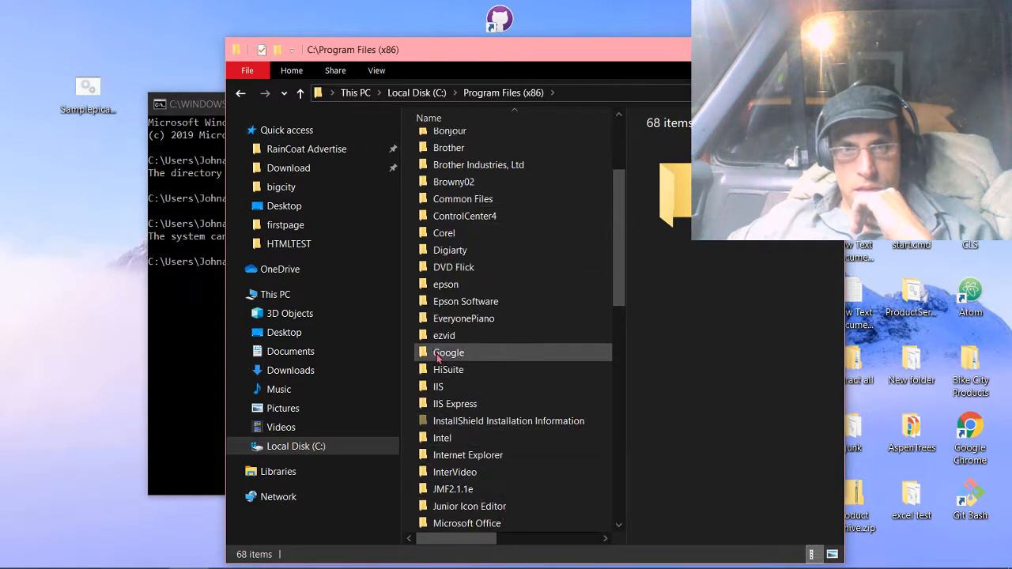
scroll(497, 348, "down", 3)
scroll(490, 316, "up", 1)
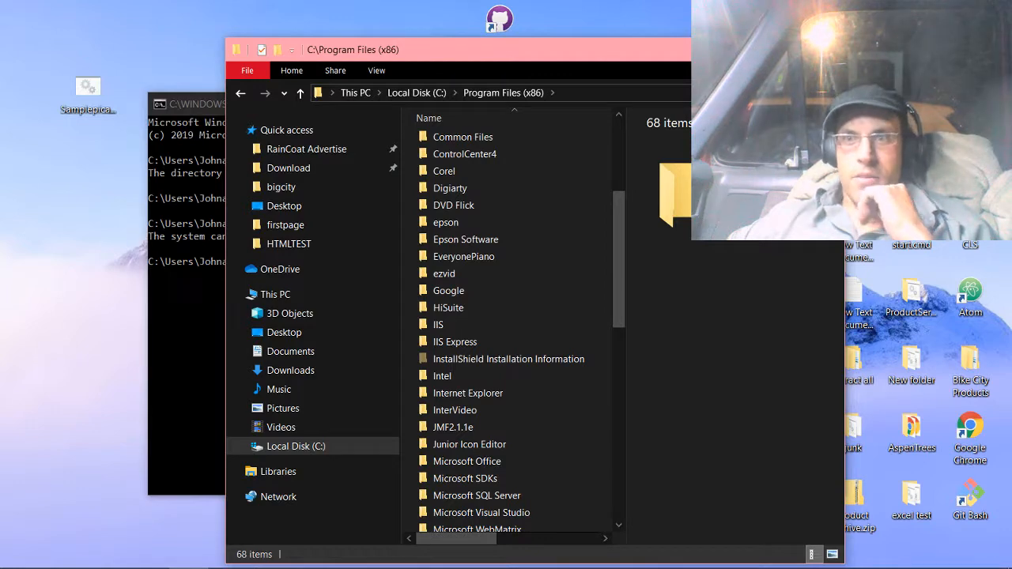
left_click(827, 50)
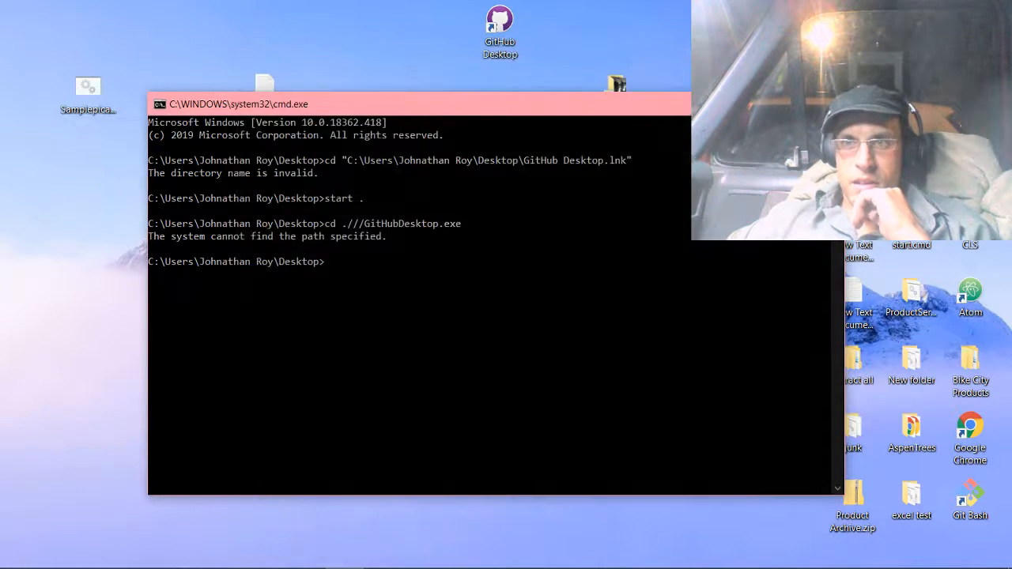
Move the command prompt window higher, dismiss the low-battery notice, and close the command prompt.
left_click_drag(697, 114, 700, 58)
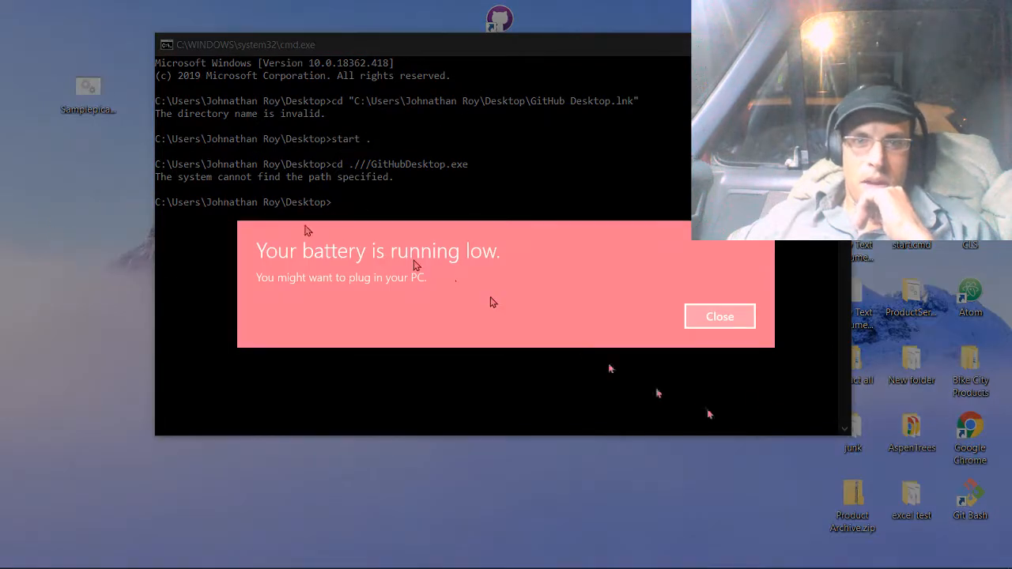
left_click(722, 326)
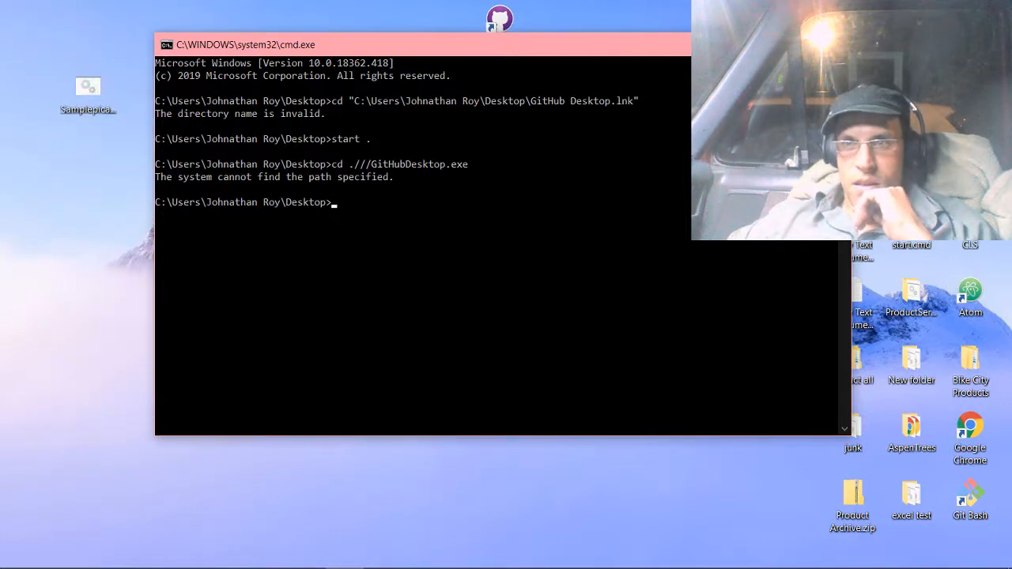
left_click(834, 45)
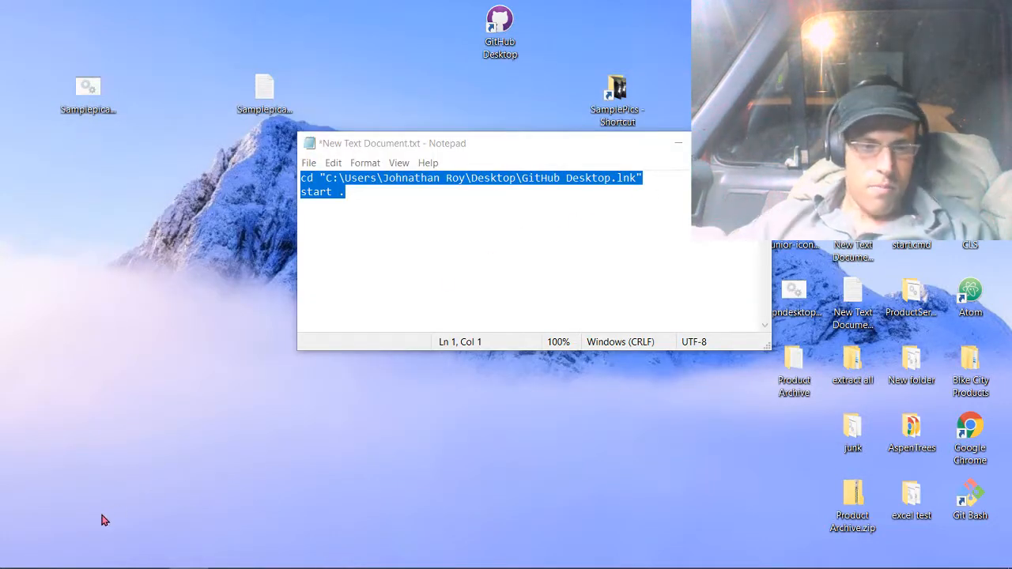